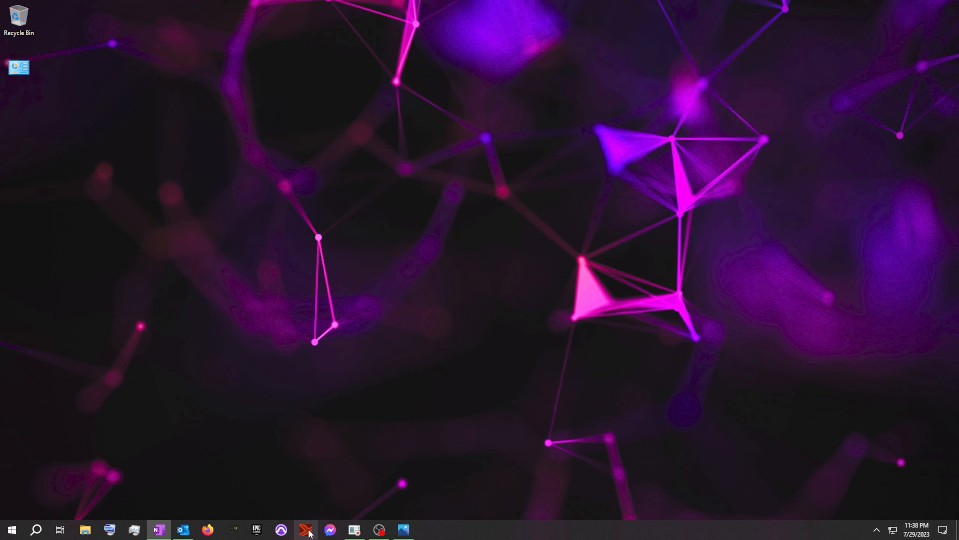
Launch Mixcraft 10, create a new project and collapse the details area to show more tracks.
left_click(306, 530)
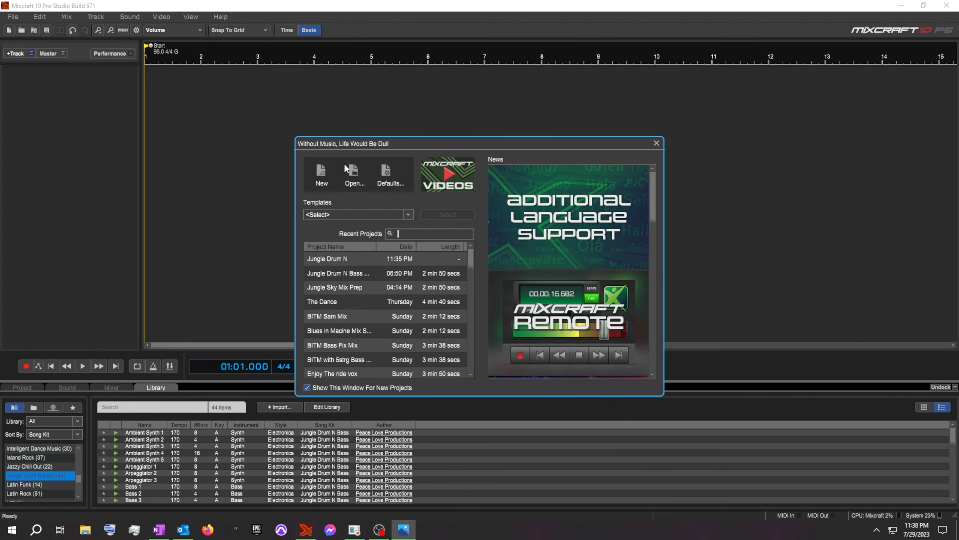
left_click(321, 172)
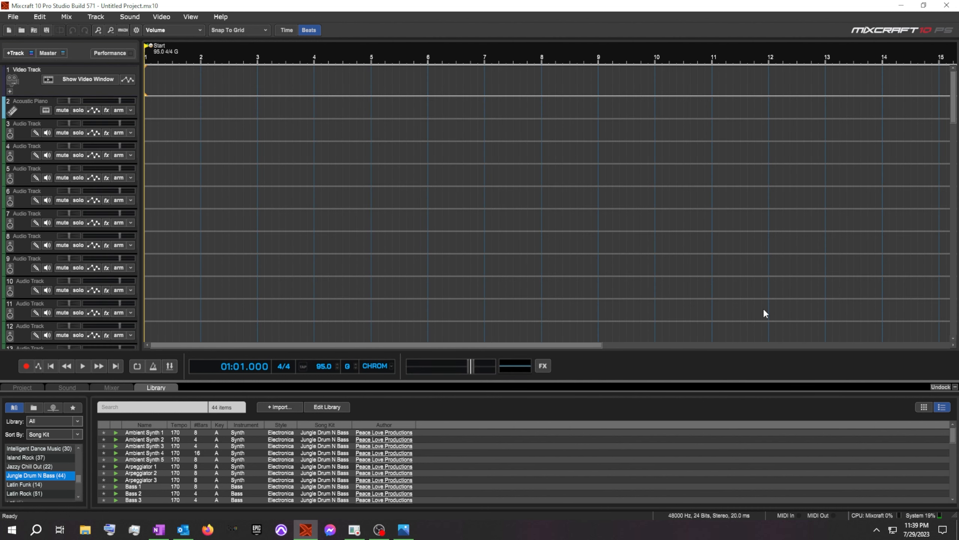
left_click(955, 387)
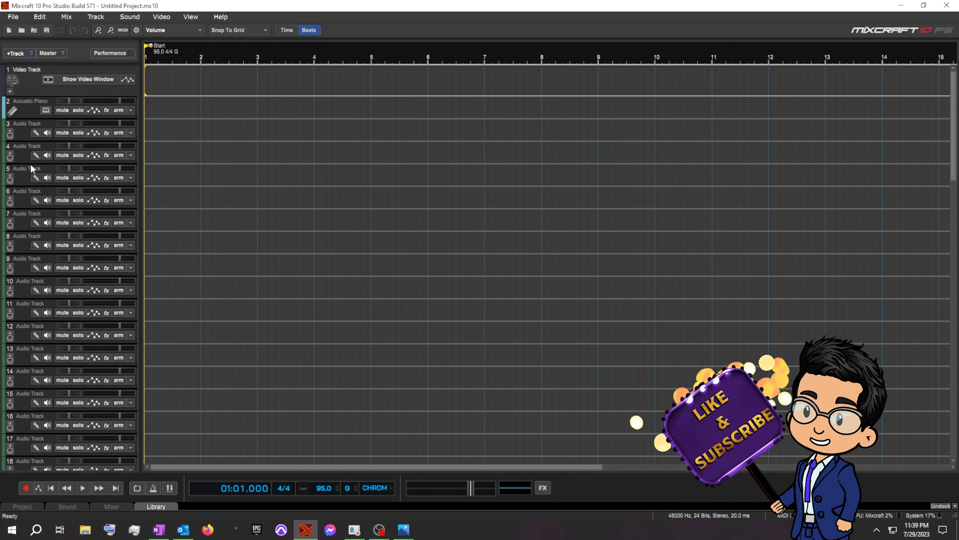
Delete the Video Track and the Acoustic Piano track so only audio tracks are left.
left_click(26, 84)
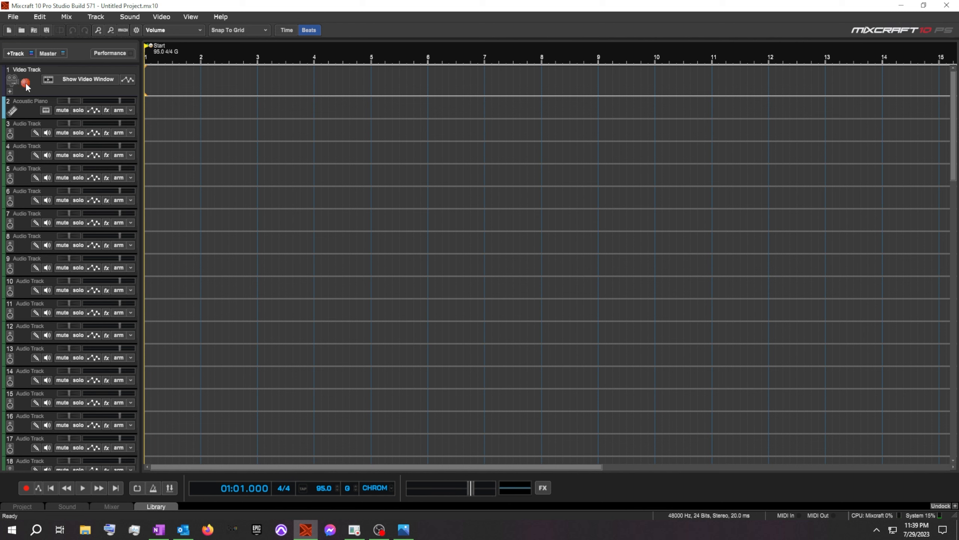
right_click(27, 86)
left_click(108, 97)
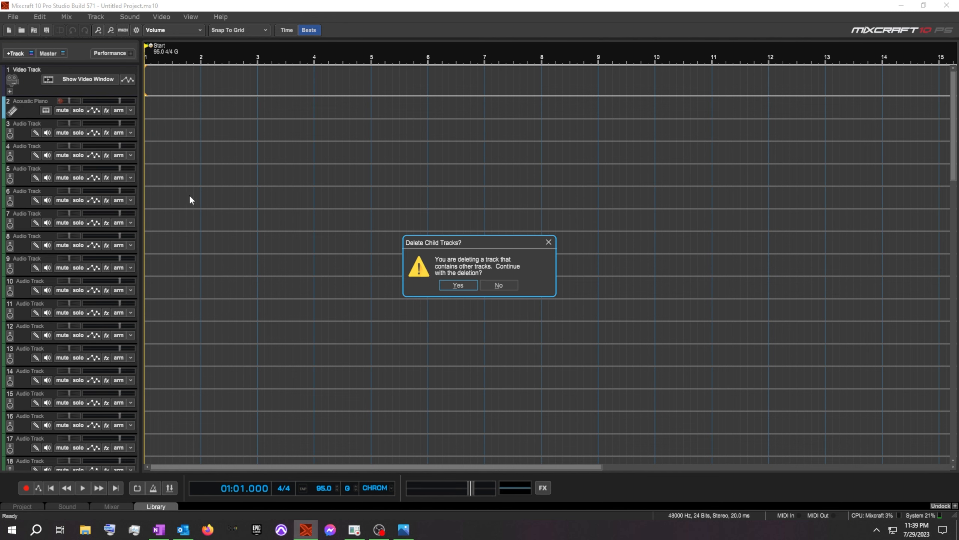
left_click(458, 285)
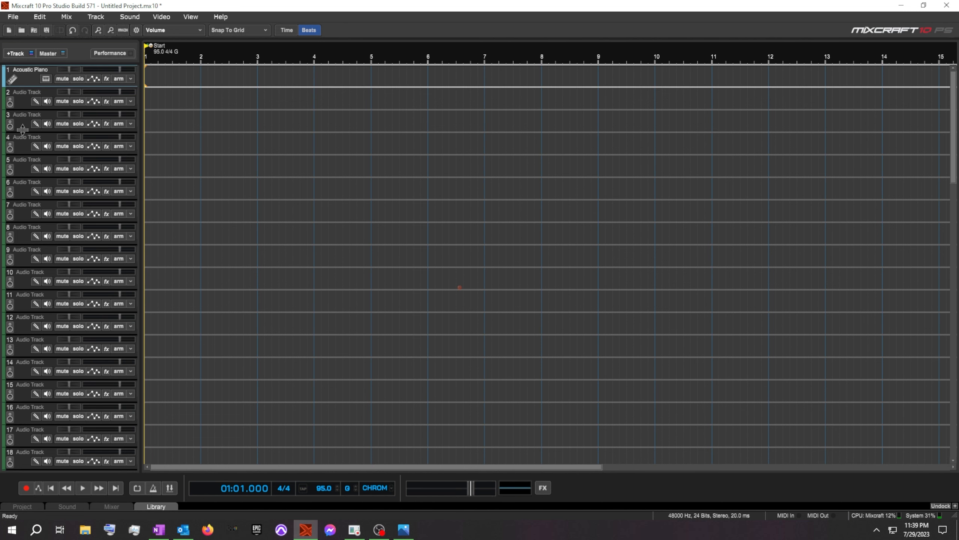
right_click(26, 78)
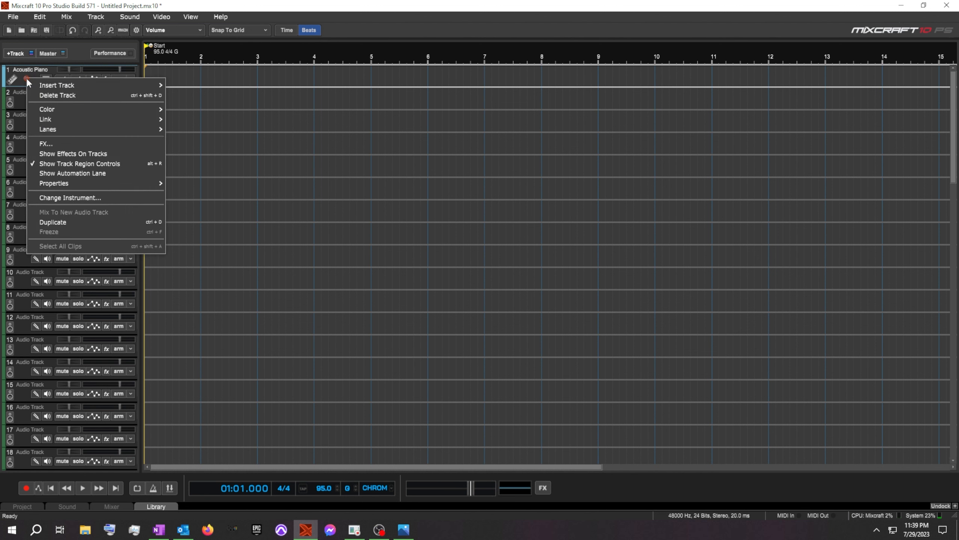
left_click(75, 96)
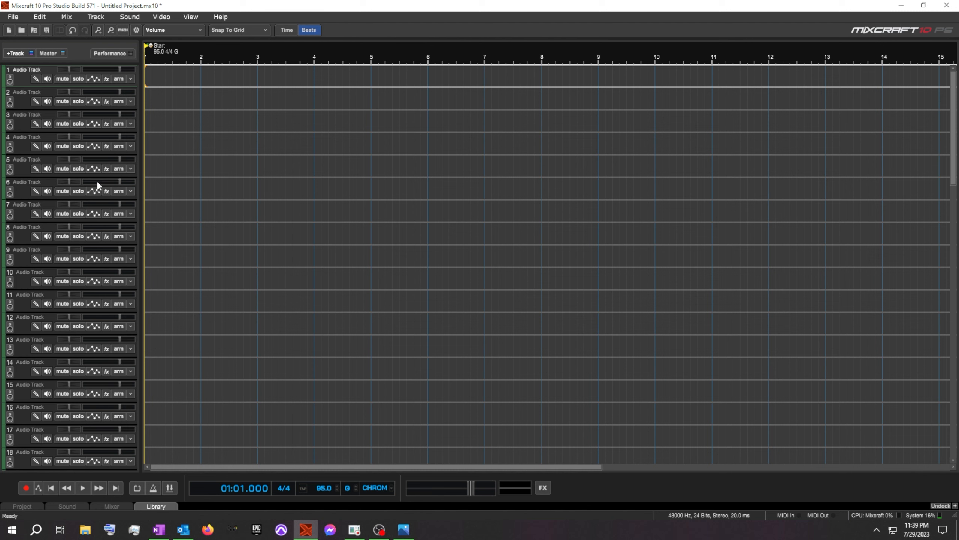
Start saving the project under a new name and browse to the Mixcraft Projects folder in Documents.
left_click(13, 17)
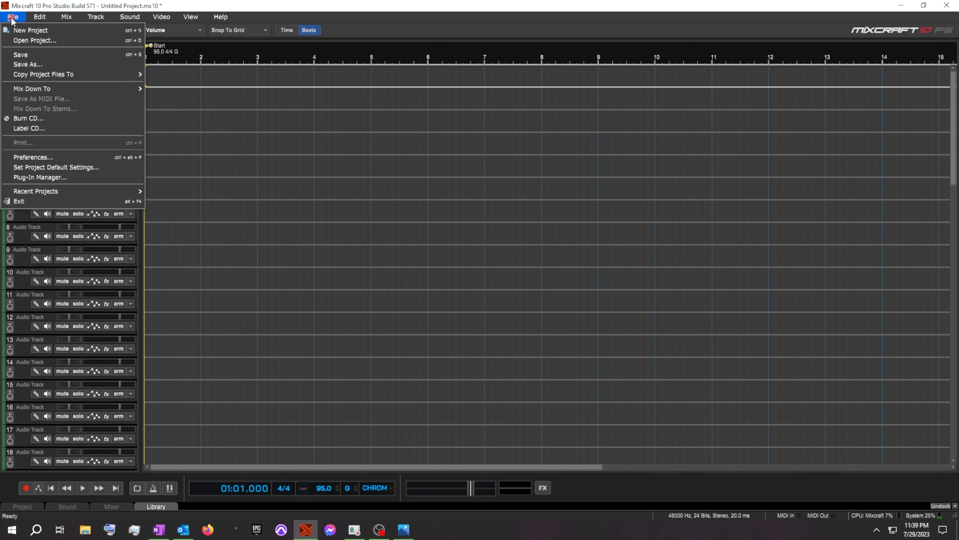
left_click(28, 66)
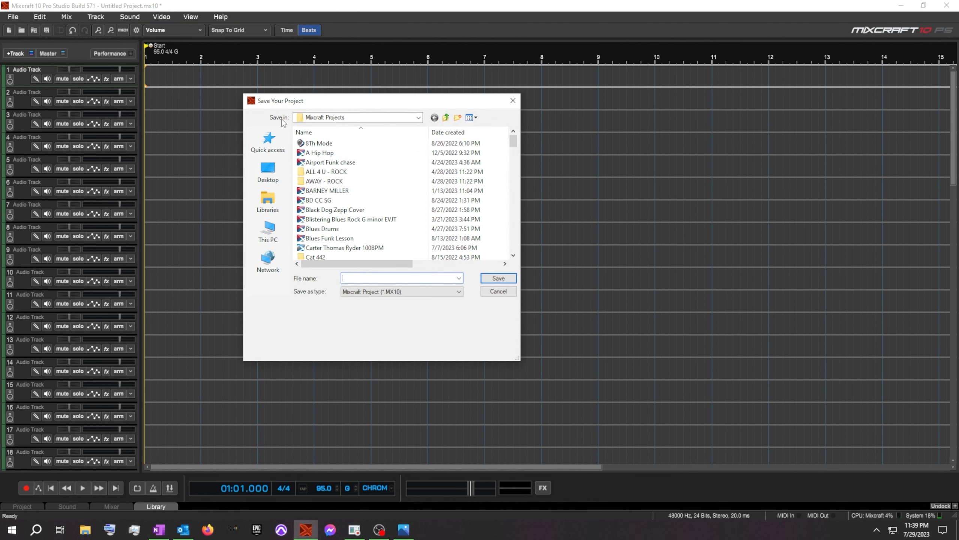
left_click(274, 234)
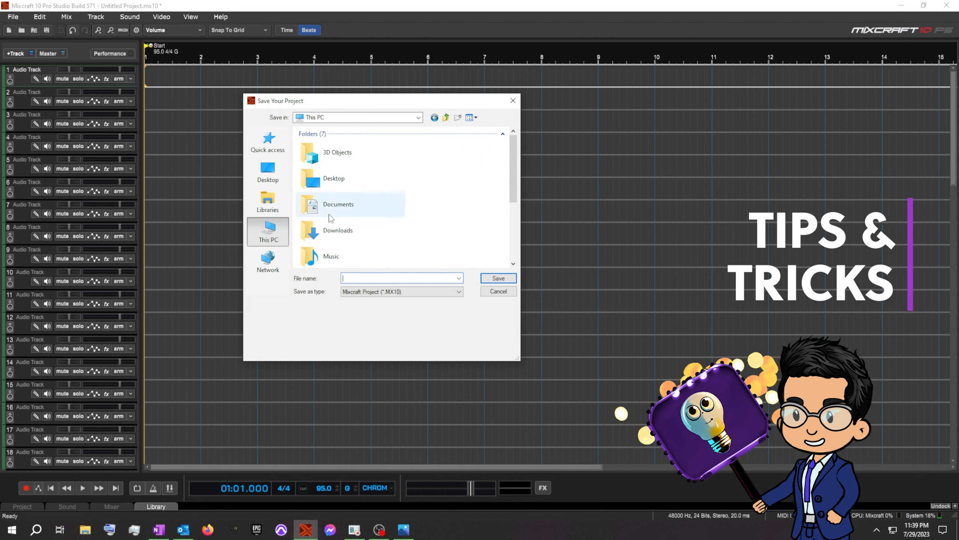
double_click(336, 205)
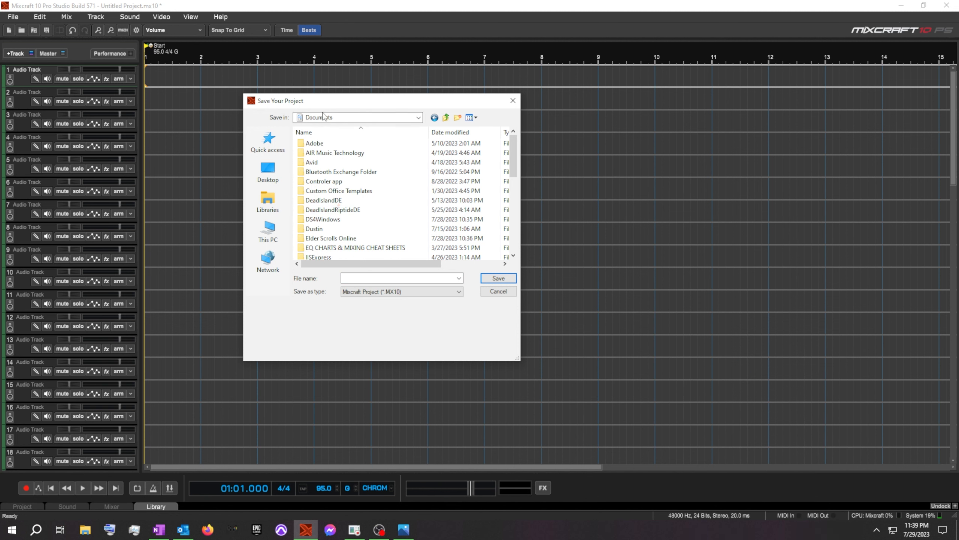
scroll(365, 219, "down", 6)
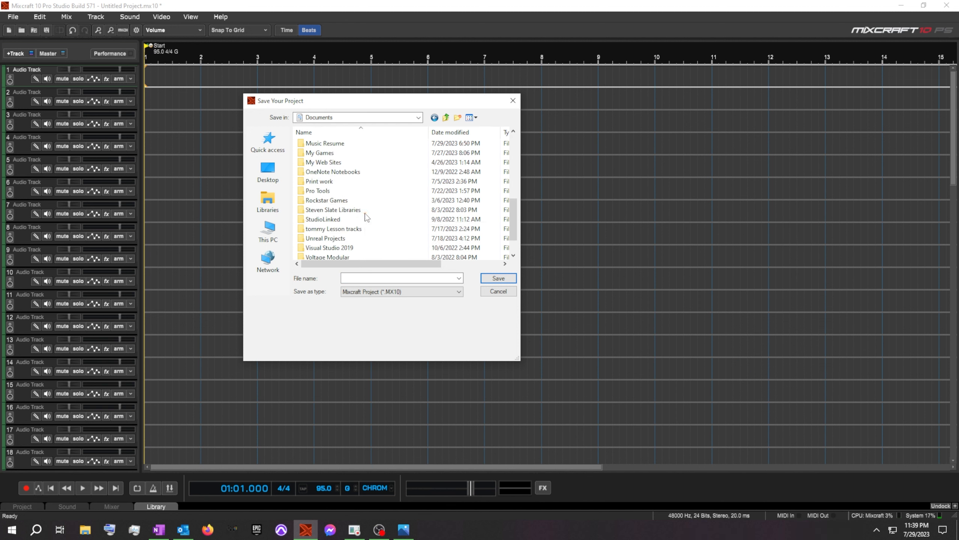
scroll(365, 218, "up", 2)
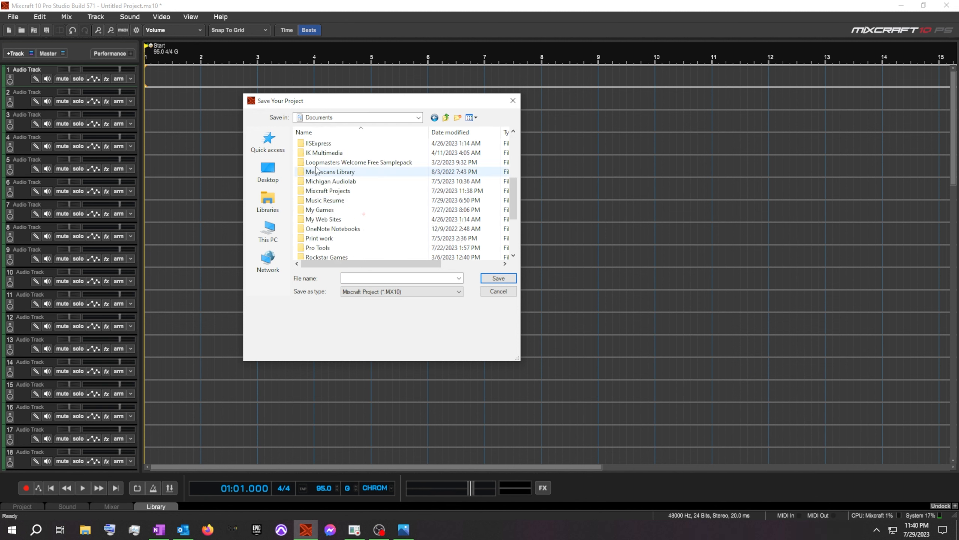
left_click(326, 192)
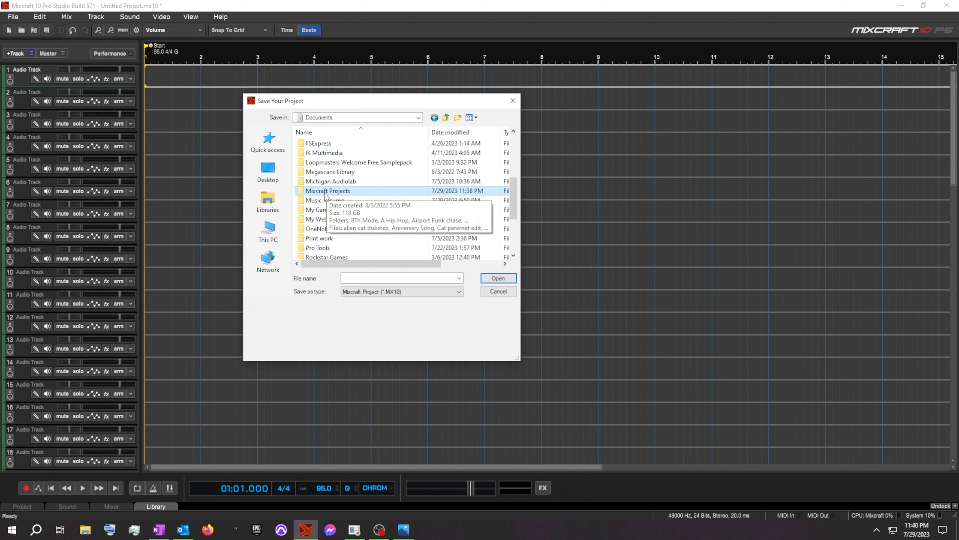
double_click(325, 192)
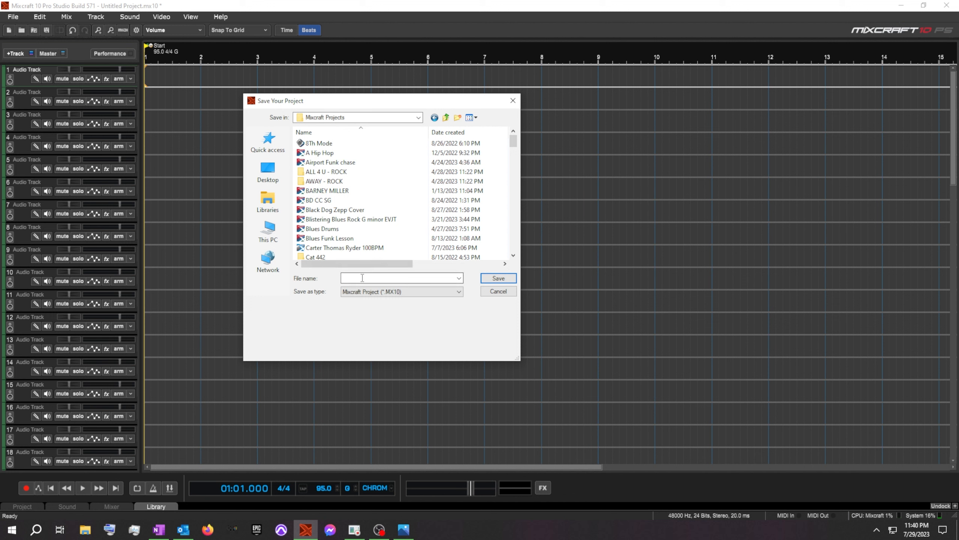
Save the project as "Jungle Drum N Bass Loop to Song".
left_click(362, 278)
type("Ju")
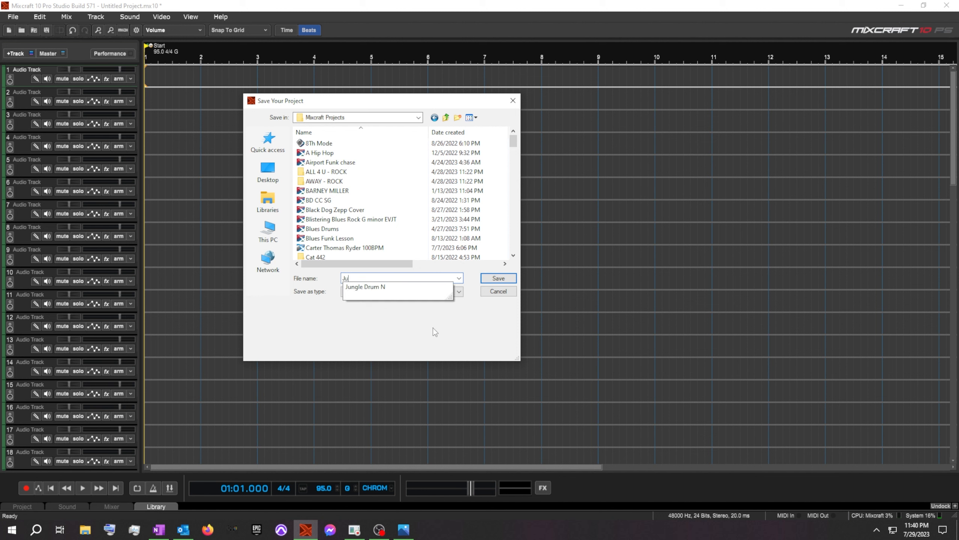
type("ngle Drum N Bass")
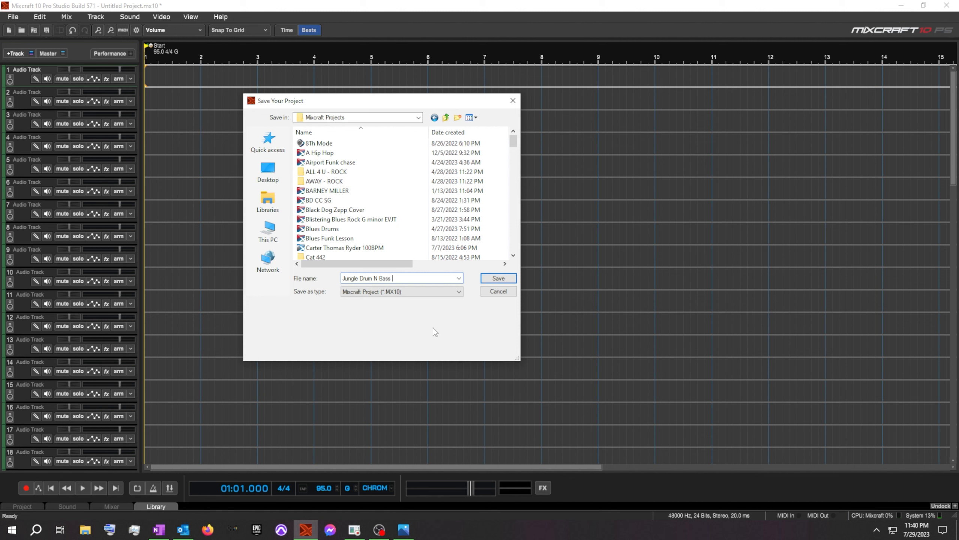
type(" Loop to Song")
key("Return")
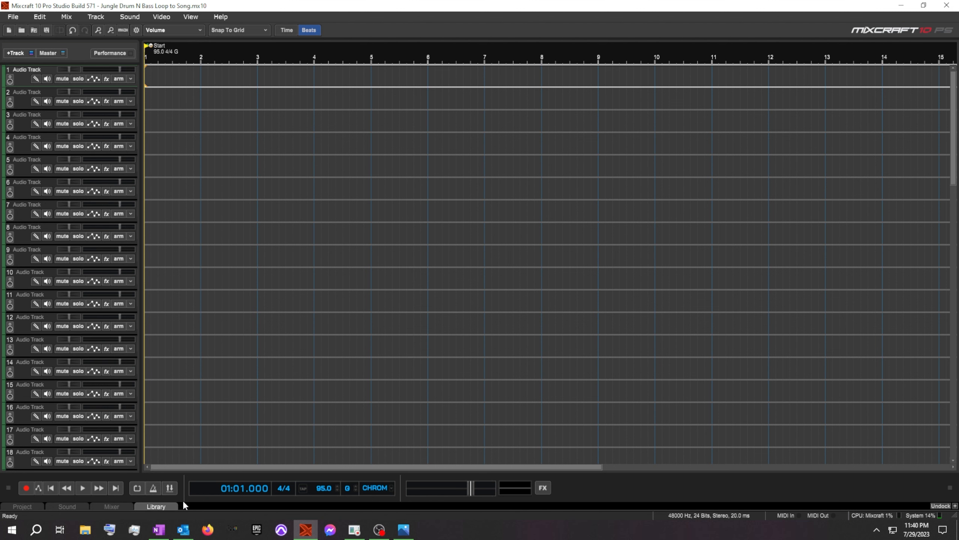
Open the loop library sorted by Song Kit and locate the Jungle Drum N Bass kit.
left_click(168, 506)
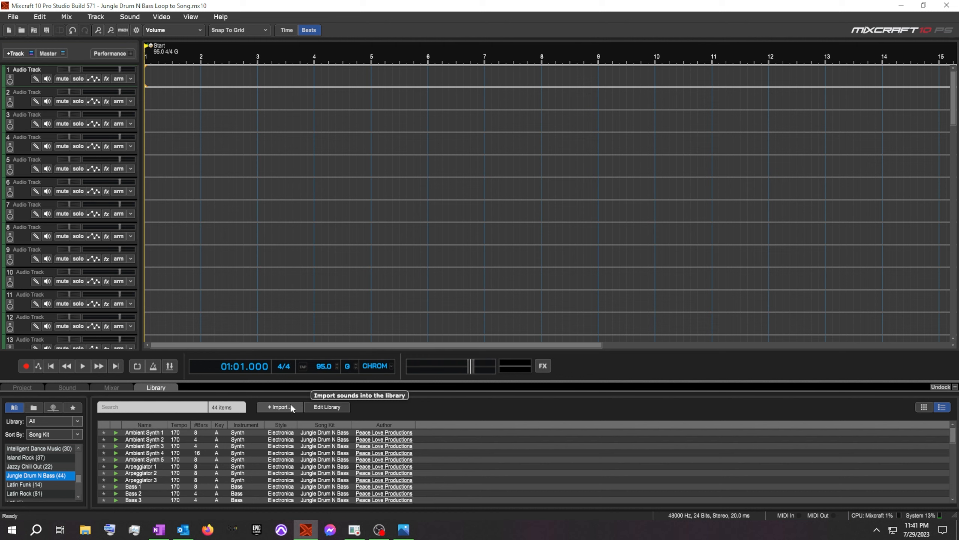
left_click(15, 409)
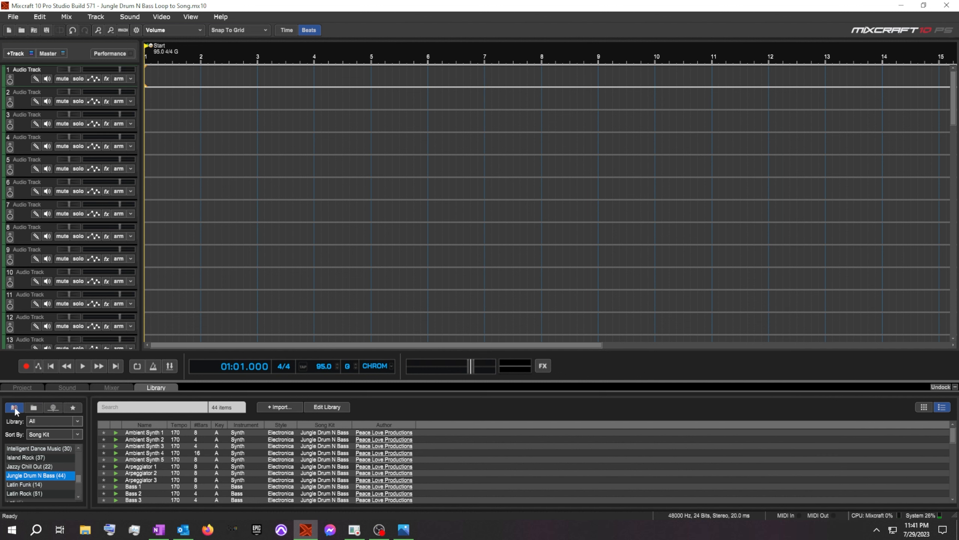
left_click(62, 432)
left_click(61, 432)
mouse_move(79, 479)
left_mouse_down()
mouse_move(84, 451)
mouse_move(79, 494)
mouse_move(78, 452)
mouse_move(79, 468)
left_mouse_up()
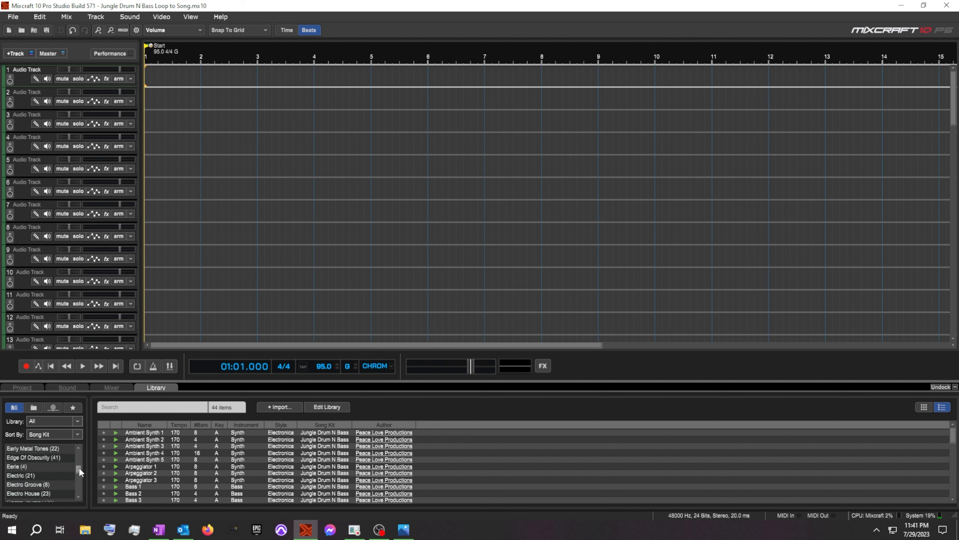
scroll(46, 475, "down", 3)
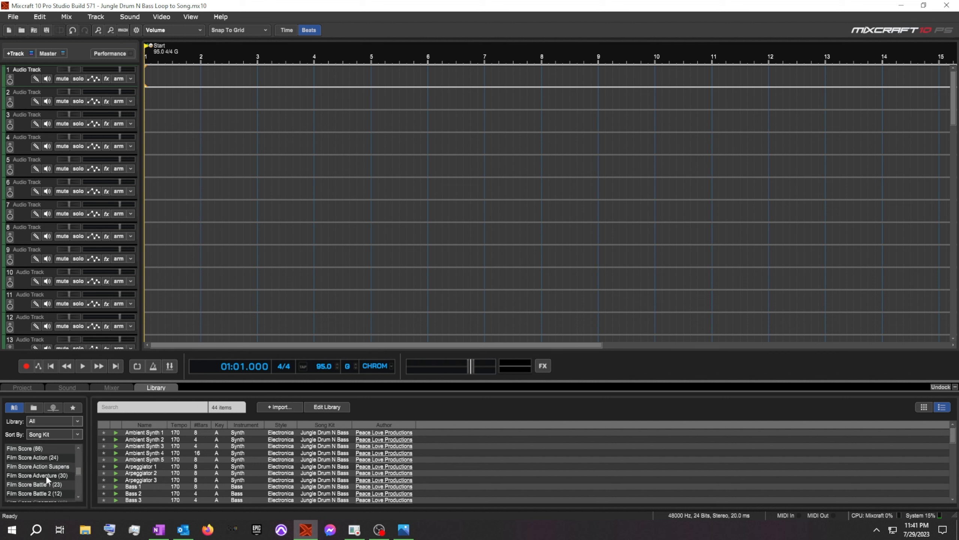
scroll(46, 475, "down", 8)
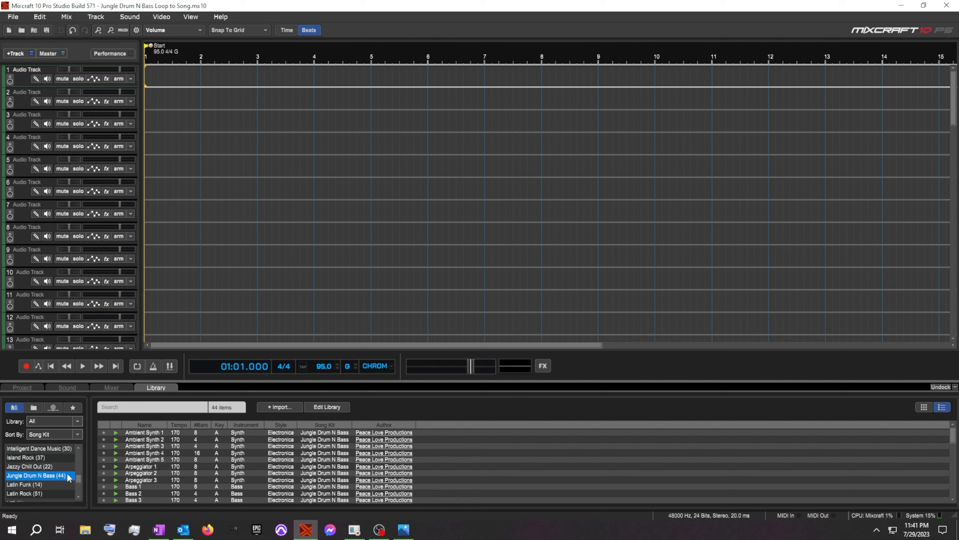
mouse_move(55, 478)
Undock the library window, make it taller to list all loops of the kit, and move it clear of the track controls.
scroll(470, 131, "down", 2)
scroll(470, 130, "down", 3)
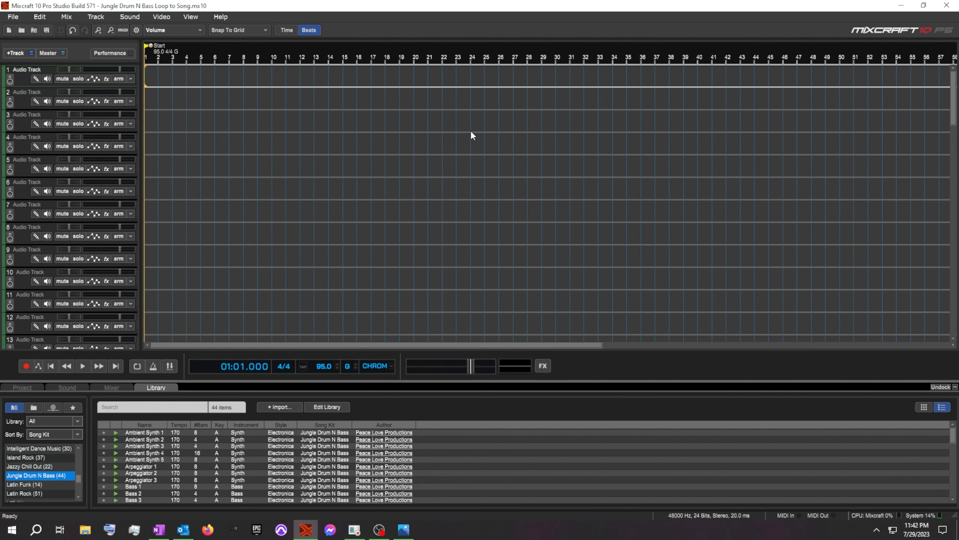
scroll(470, 130, "up", 2)
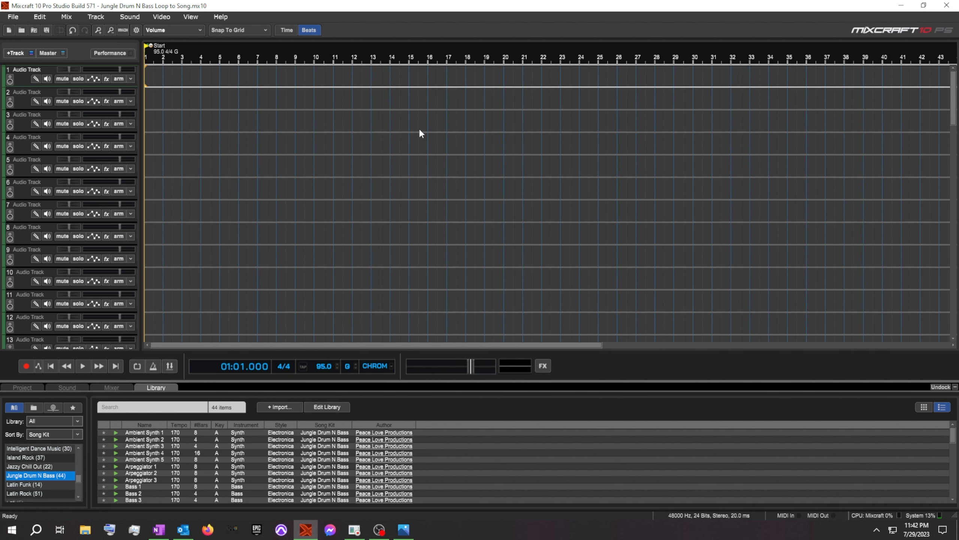
scroll(421, 130, "up", 3)
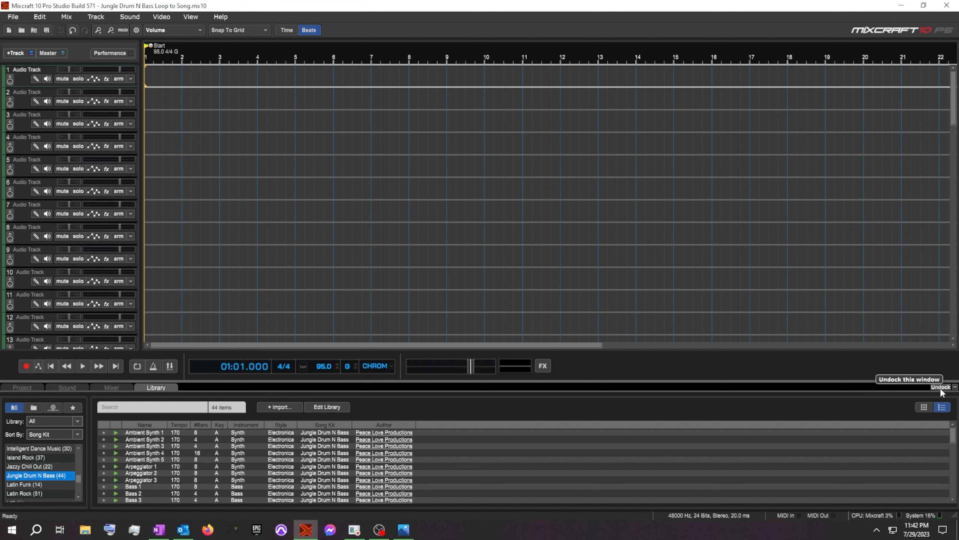
left_click(955, 387)
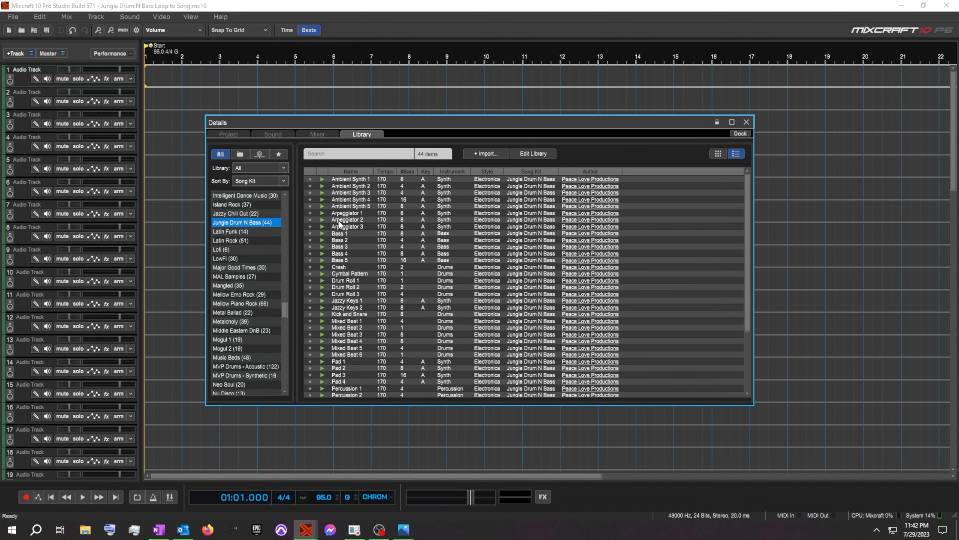
left_click_drag(452, 119, 658, 26)
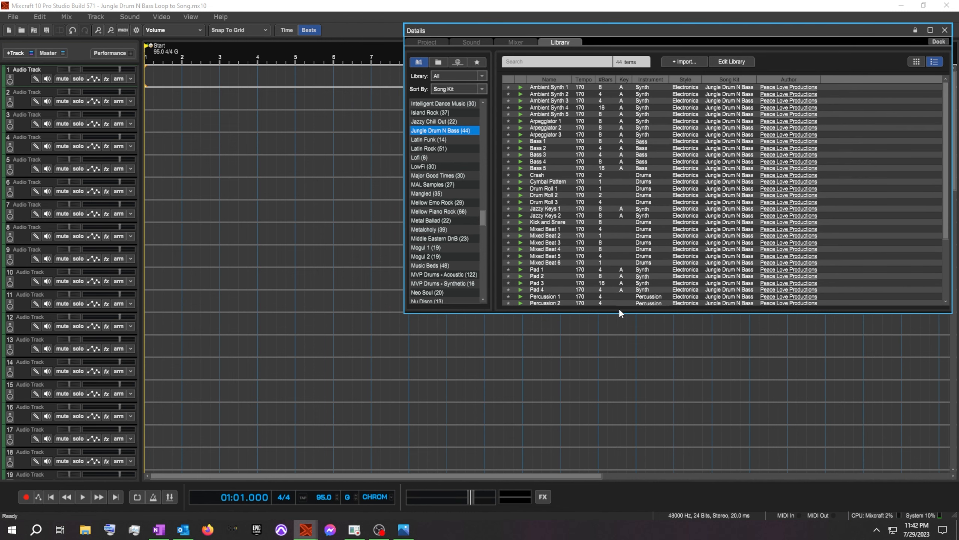
left_click_drag(620, 313, 616, 409)
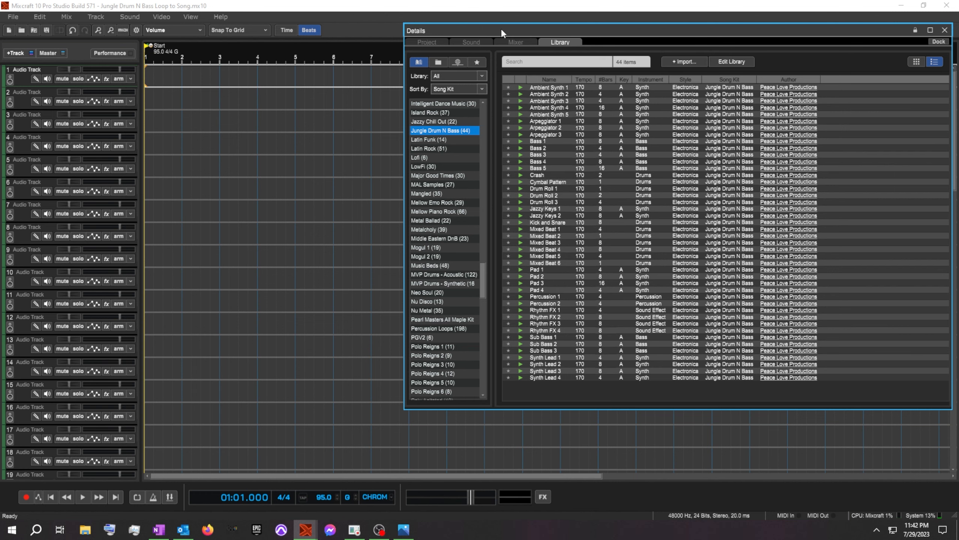
left_click_drag(501, 30, 541, 55)
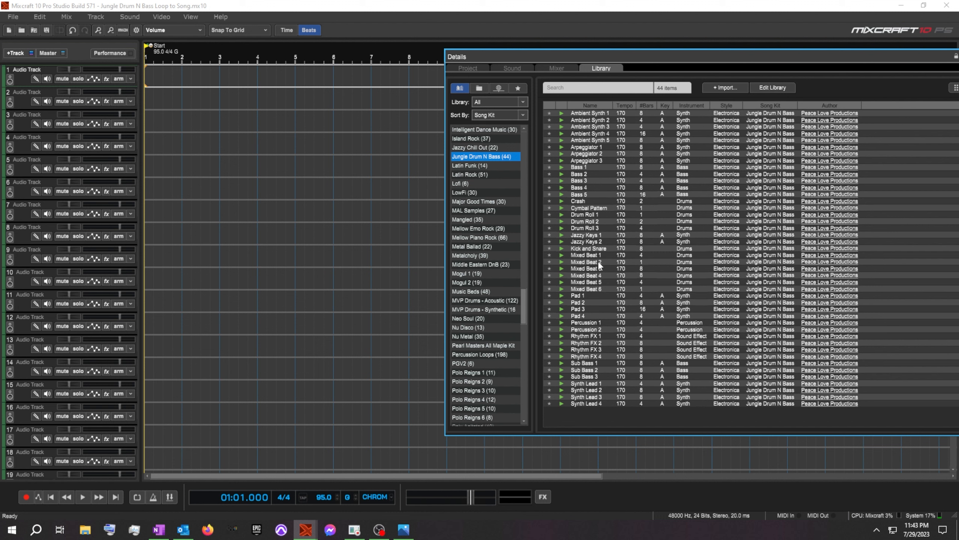
Audition the Mixed Beat 1 to Mixed Beat 6 loops of the Jungle Drum N Bass kit.
left_click(562, 288)
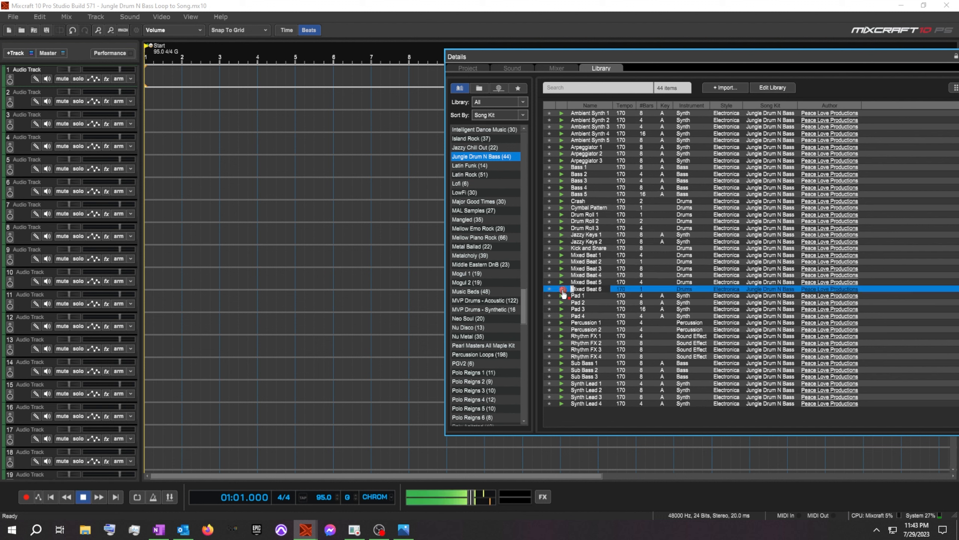
left_click(563, 282)
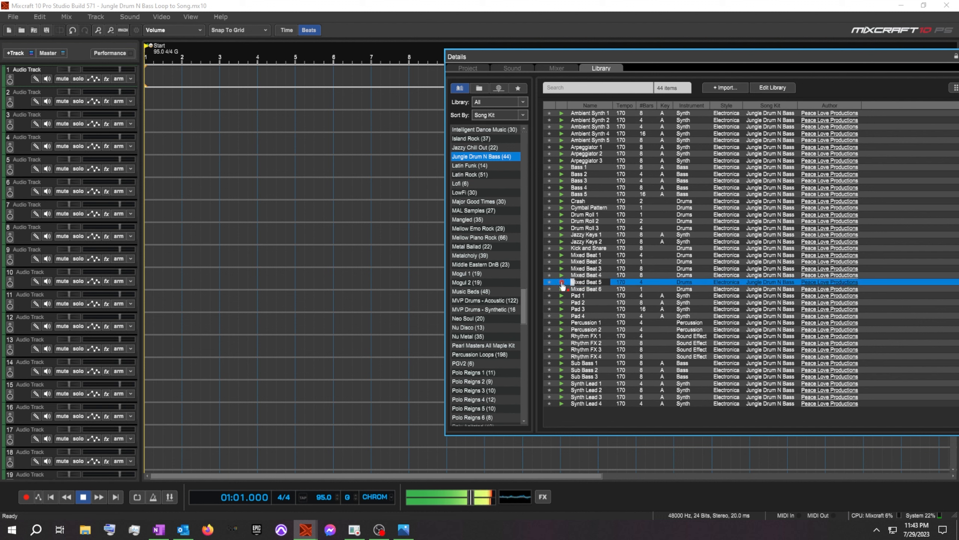
left_click(562, 275)
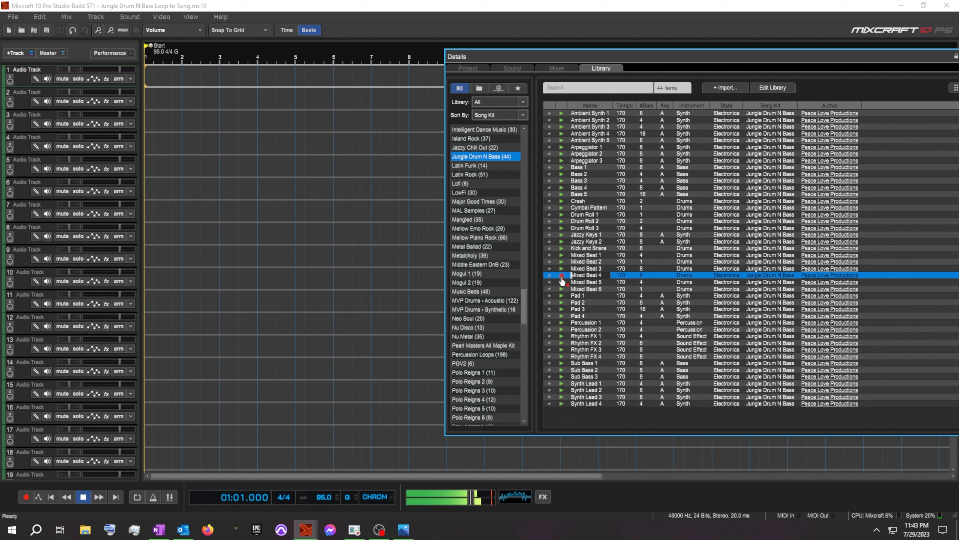
left_click(562, 269)
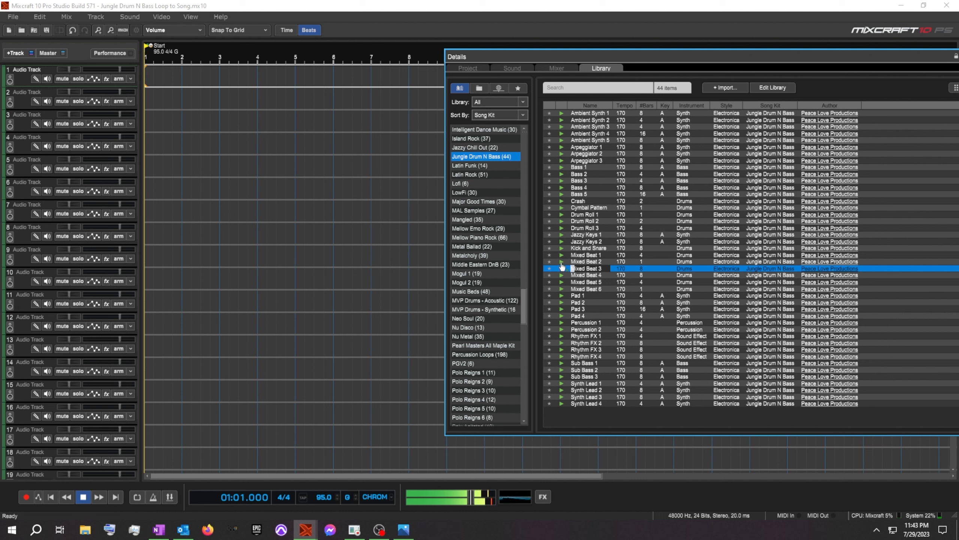
left_click(562, 262)
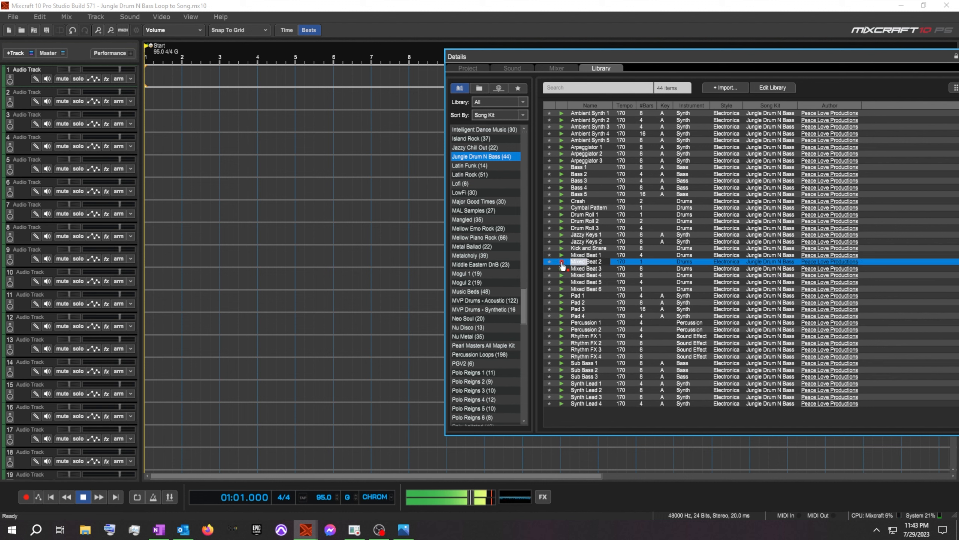
left_click(562, 255)
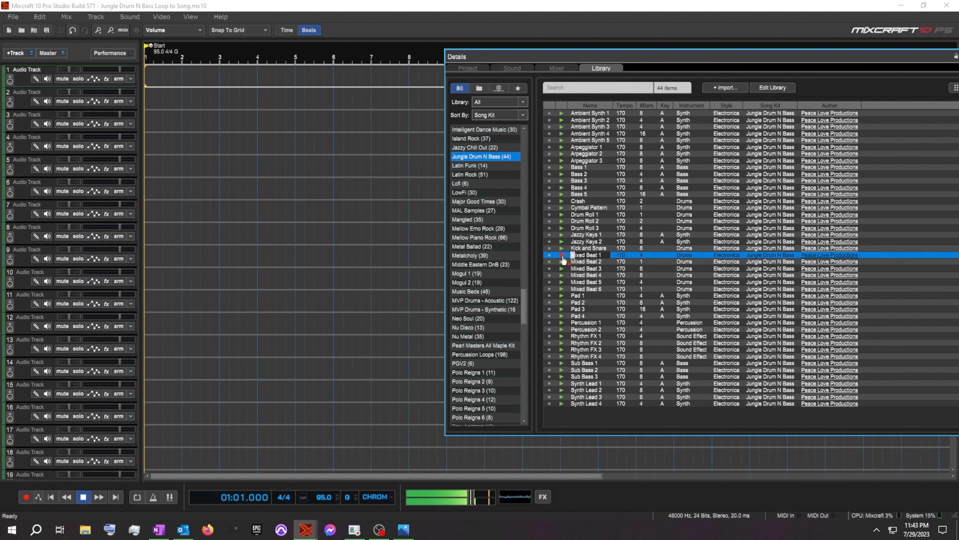
left_click(562, 256)
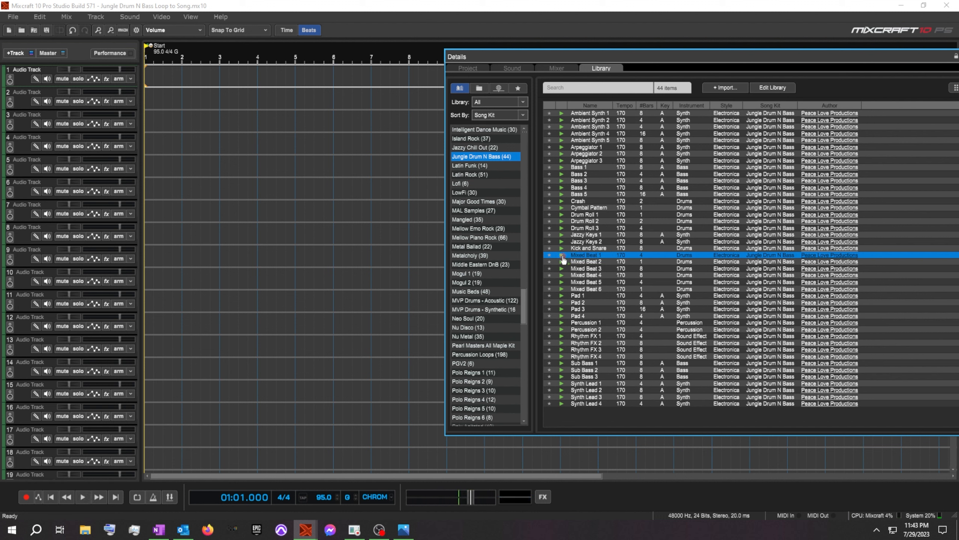
left_click(562, 289)
left_click(562, 289)
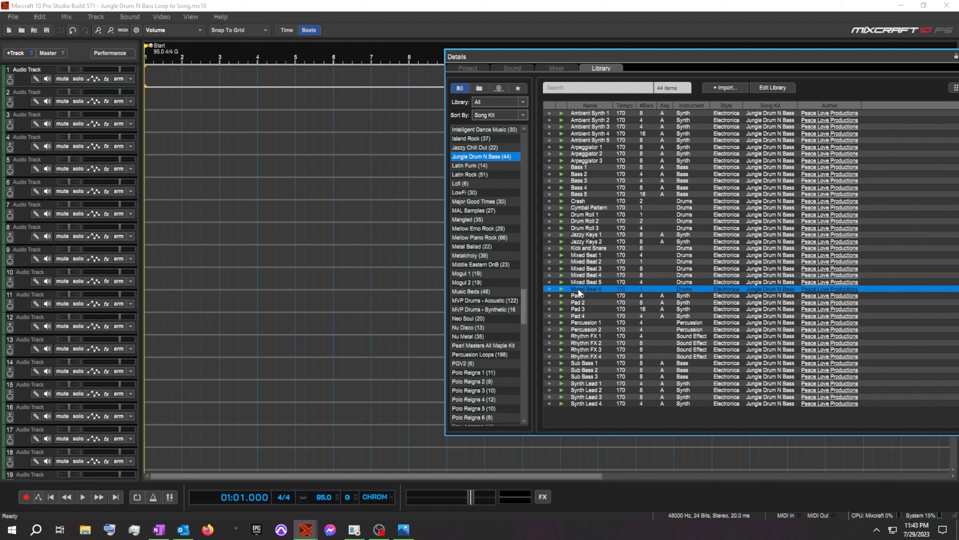
Add the Mixed Beat 6 loop at the start of track 2 and switch the project tempo to 170 bpm.
mouse_move(580, 293)
left_mouse_down()
mouse_move(563, 269)
mouse_move(439, 196)
mouse_move(209, 131)
mouse_move(159, 91)
mouse_move(184, 95)
mouse_move(156, 100)
left_mouse_up()
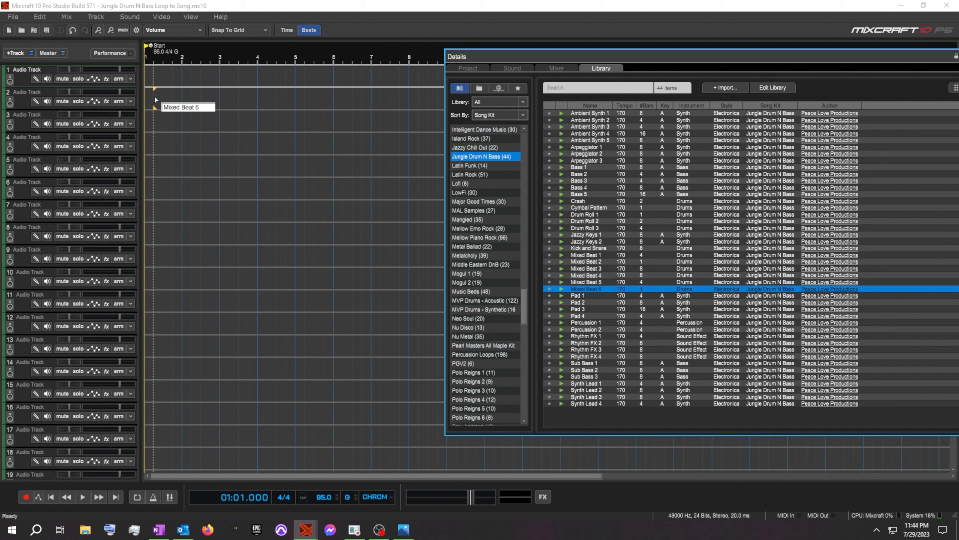
left_click_drag(156, 100, 156, 100)
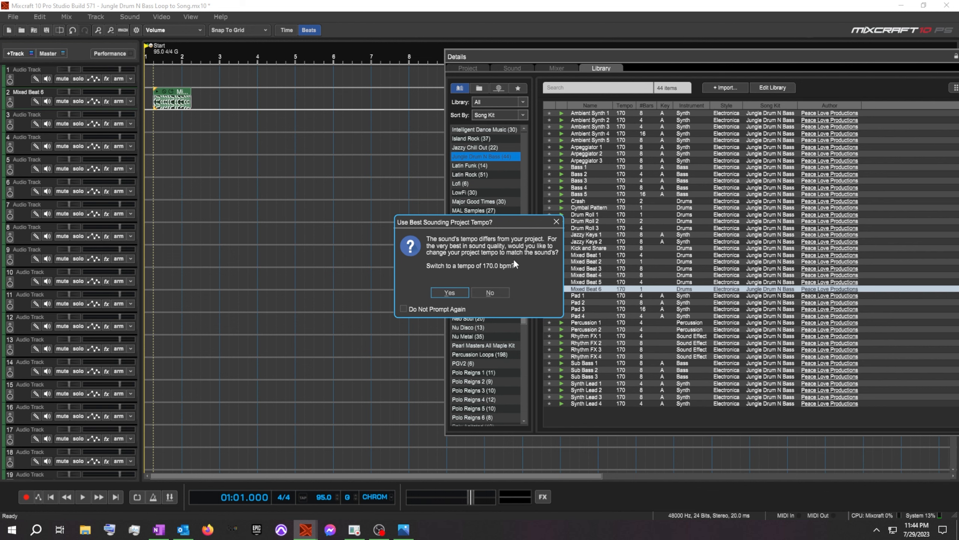
left_click(449, 293)
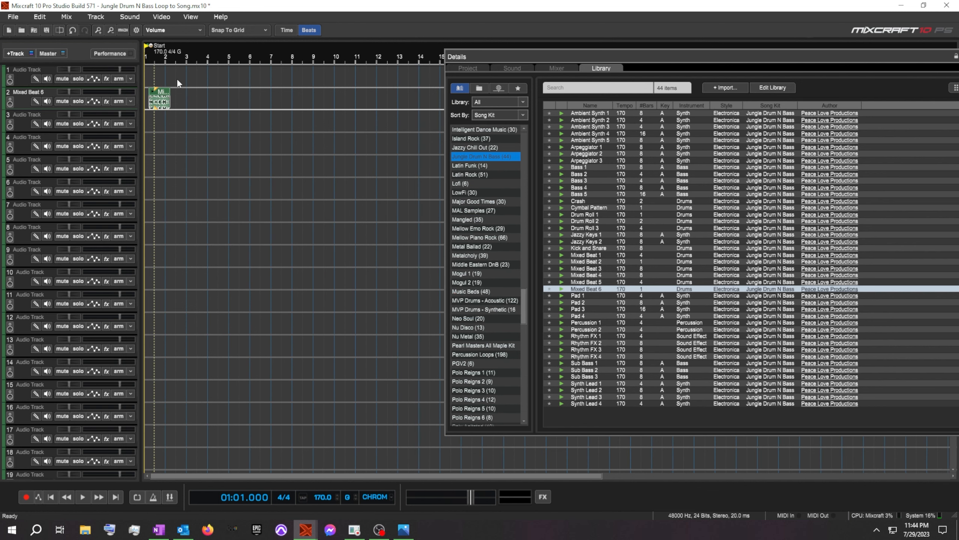
Move the library window below the upper tracks and loop the Mixed Beat 6 clip out to bar 17.
left_click_drag(645, 55, 607, 47)
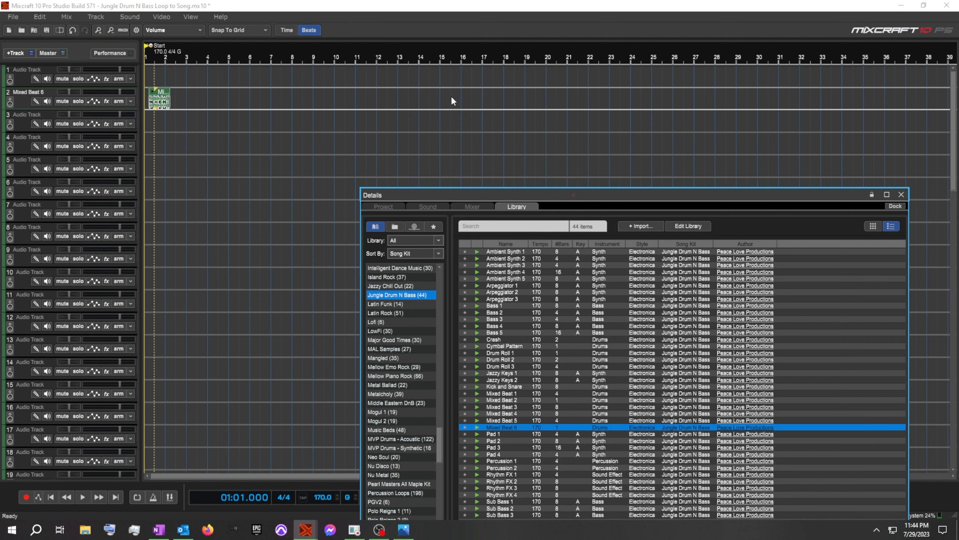
scroll(451, 97, "down", 2)
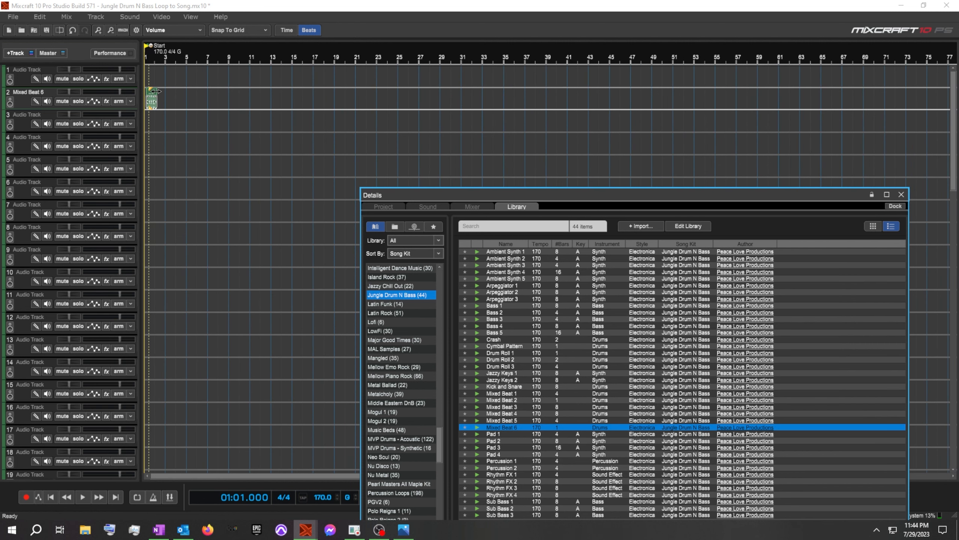
left_click_drag(157, 91, 315, 114)
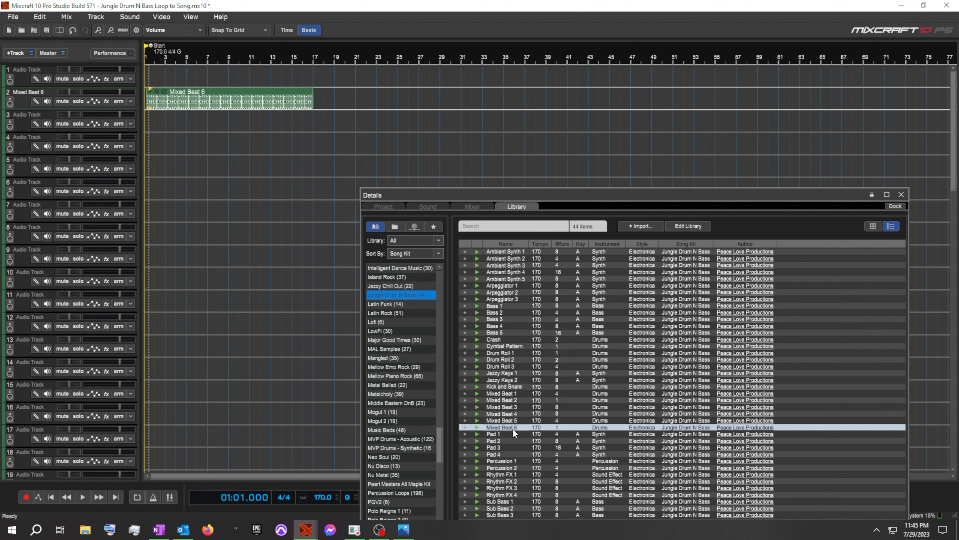
Add a second Mixed Beat 6 clip on track 2 starting at bar 18 and loop it to bar 33.
left_click_drag(513, 431, 335, 99)
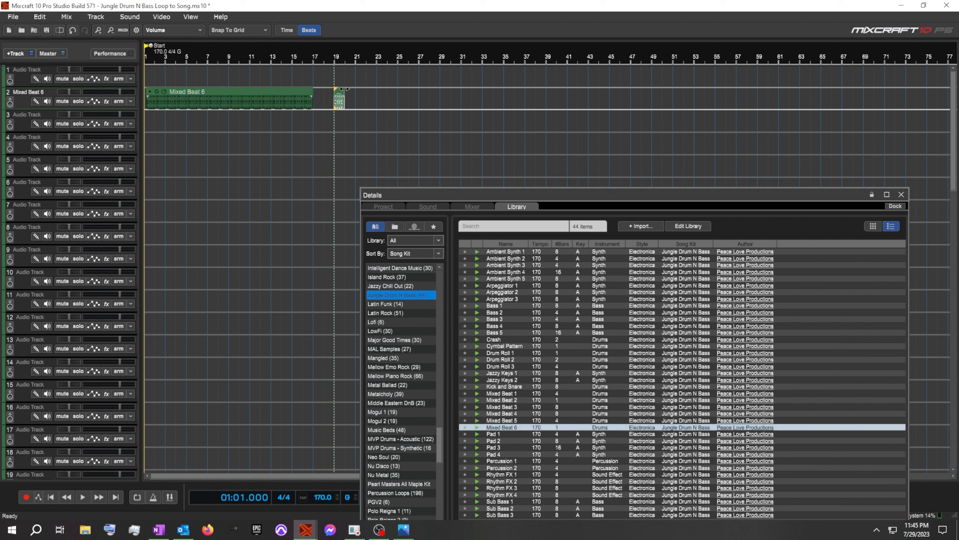
left_click_drag(341, 93, 331, 93)
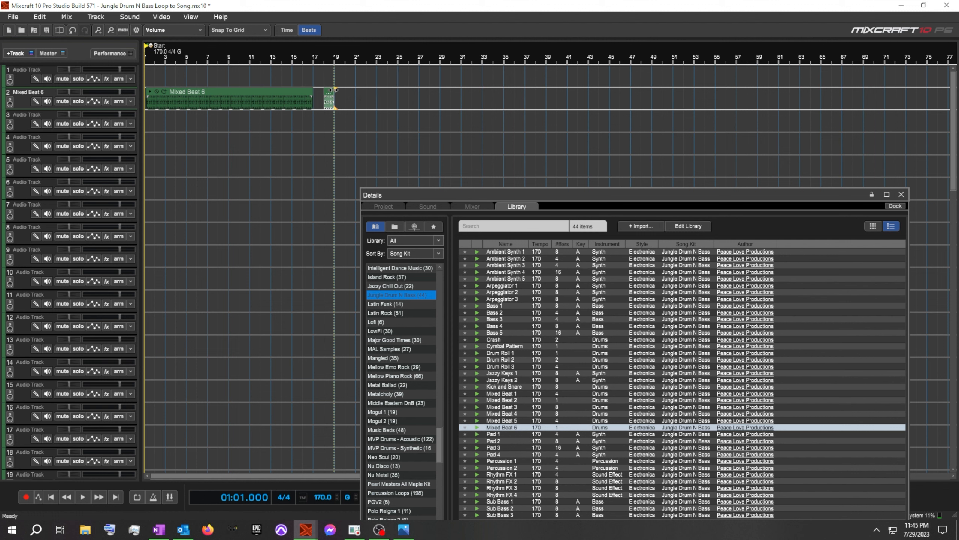
left_click_drag(334, 92, 478, 101)
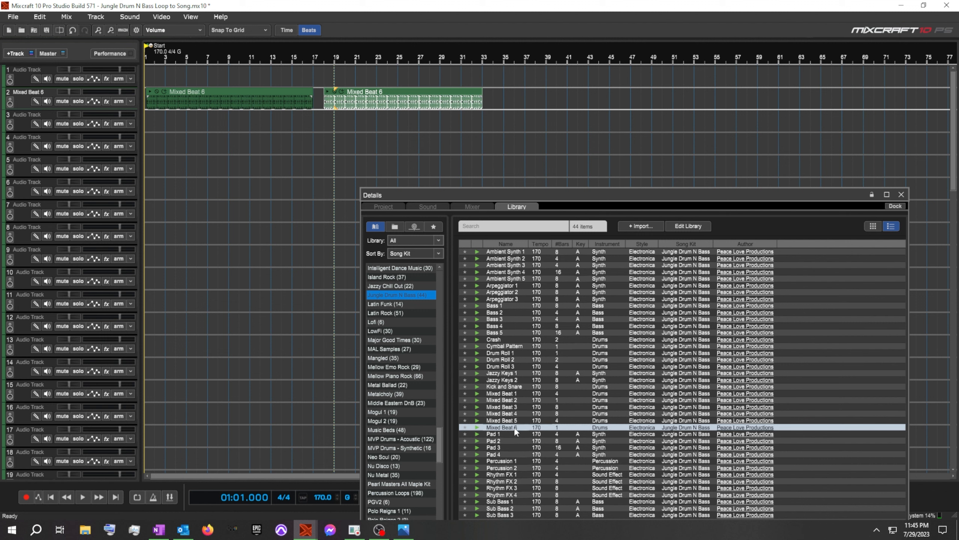
Add a third Mixed Beat 6 clip on track 2 at bar 33 and repeat it 8 times up to bar 41.
left_click_drag(514, 428, 482, 94)
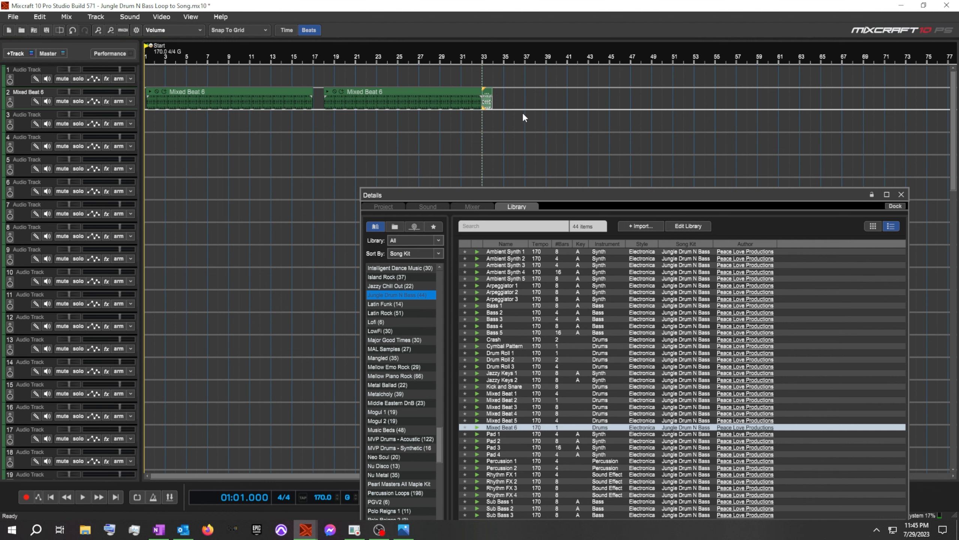
scroll(523, 115, "down", 1)
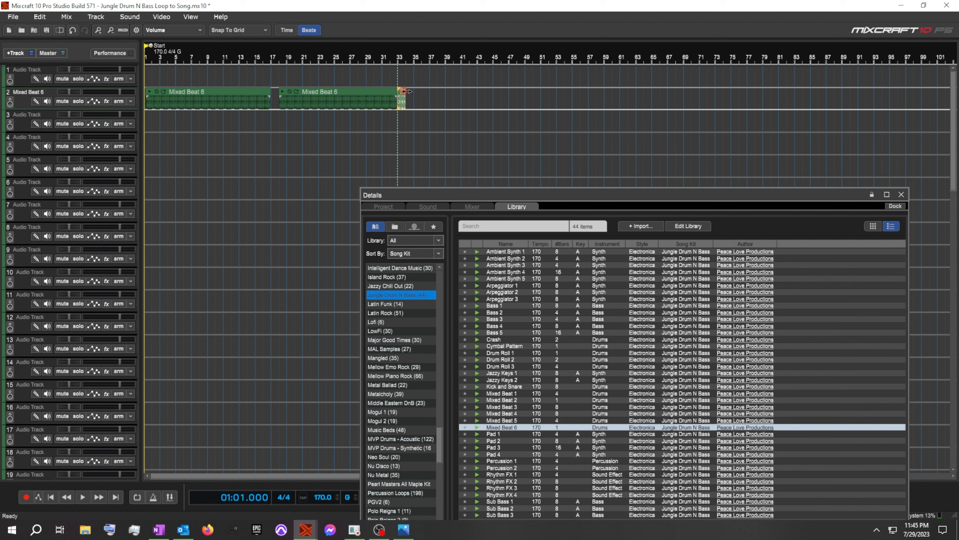
key("8")
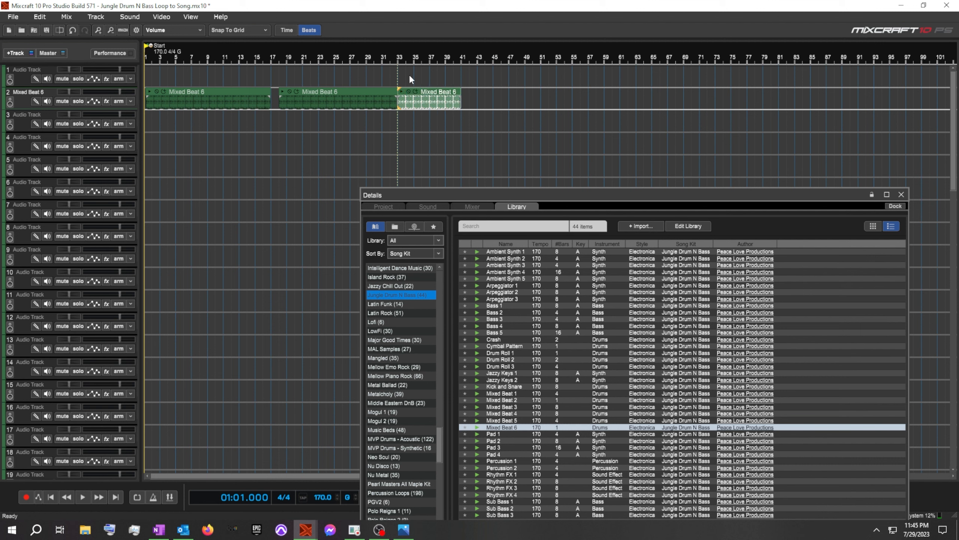
Place another Mixed Beat 6 clip on track 2 at bar 41 and loop it to bar 90.
left_click(464, 93)
key("ctrl+v")
left_click_drag(470, 93, 840, 101)
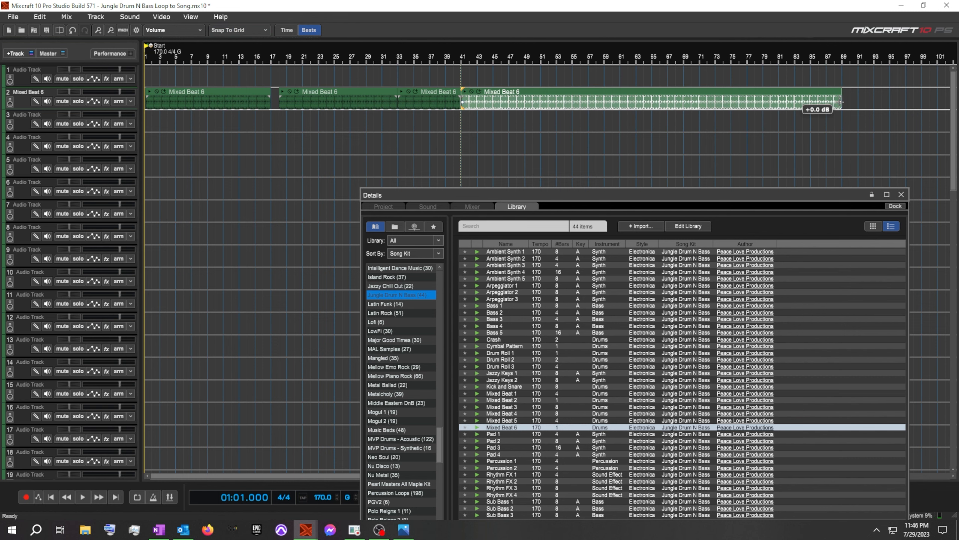
scroll(840, 101, "up", 2)
left_click_drag(639, 95, 651, 94)
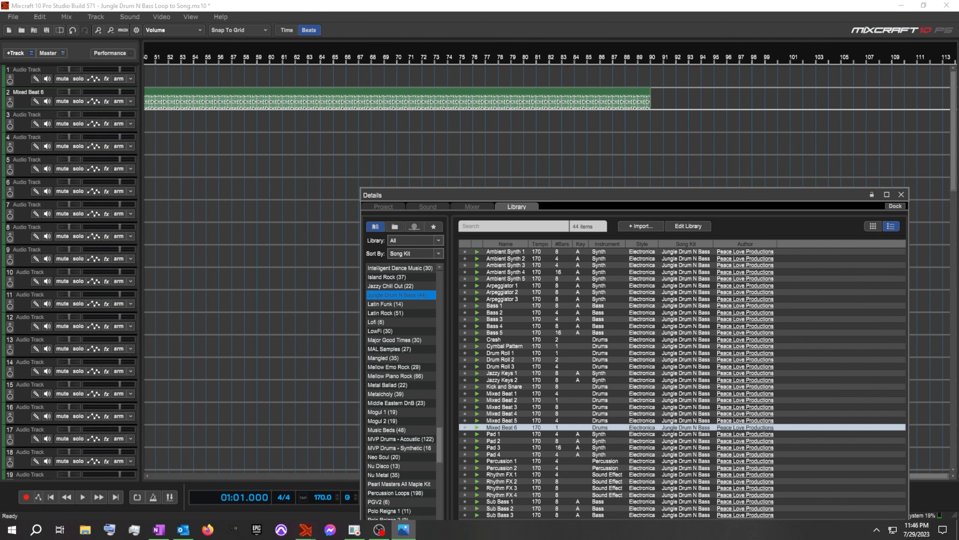
scroll(685, 113, "down", 1)
left_click(698, 93)
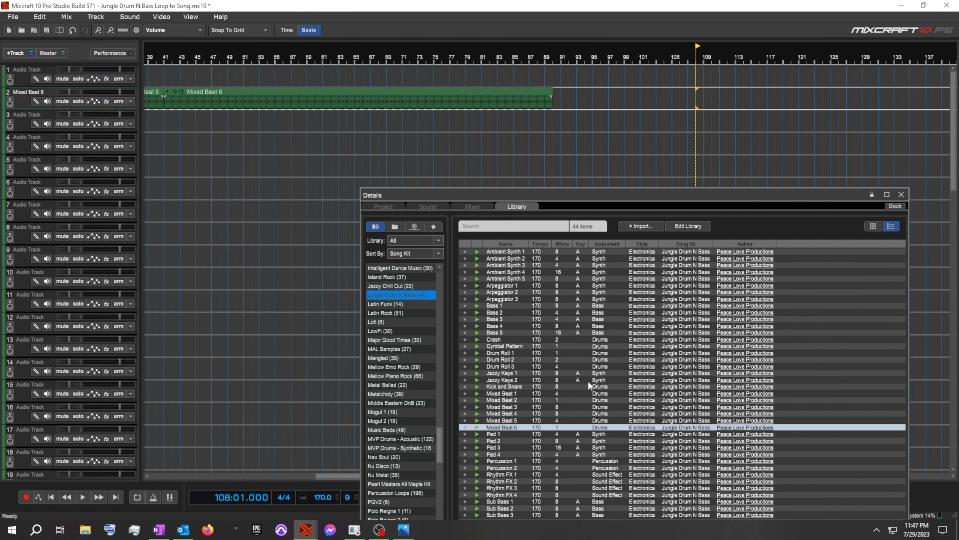
key("ctrl+v")
left_click_drag(703, 92, 800, 96)
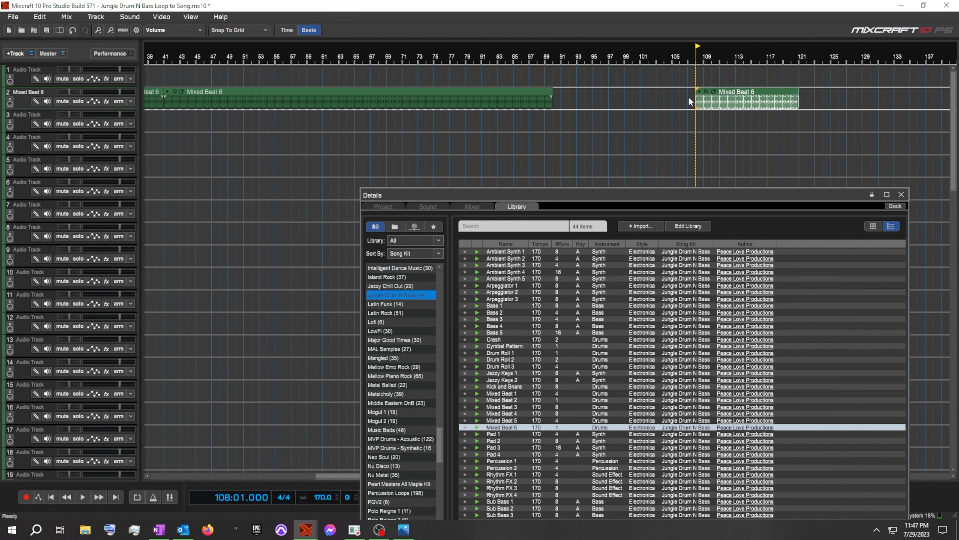
left_click_drag(697, 96, 702, 95)
right_click(746, 93)
left_click(708, 144)
Add a Mixed Beat 6 clip on track 2 at bar 104 and loop it to about bar 122.
left_click(666, 95)
left_click_drag(508, 427, 666, 99)
left_click_drag(671, 101, 813, 108)
left_click_drag(674, 195, 662, 153)
scroll(320, 93, "down", 1)
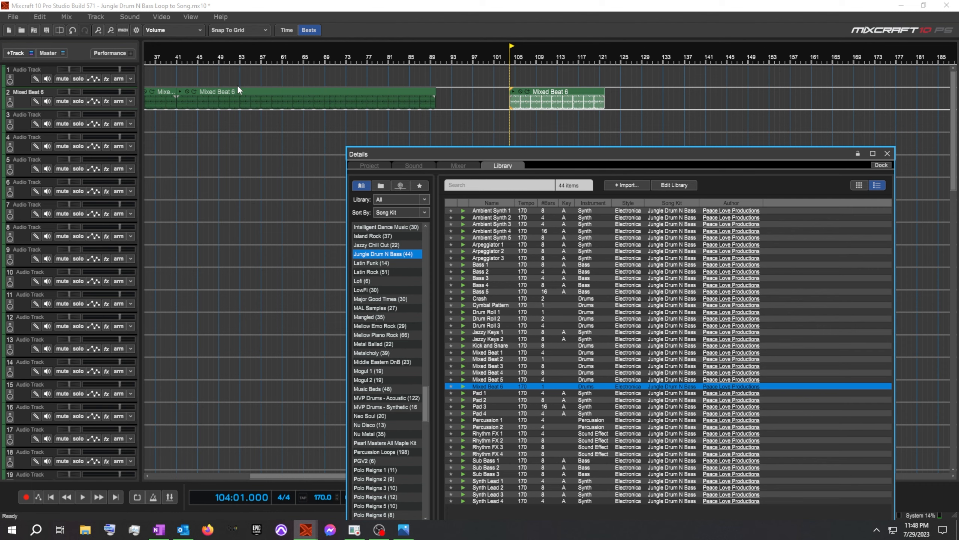
Move the library window clear of the arranged clips and audition the Mixed Beat 5 loop.
scroll(219, 166, "down", 2)
left_click(234, 57)
scroll(234, 91, "up", 2)
left_click(552, 121)
left_click_drag(419, 153, 804, 49)
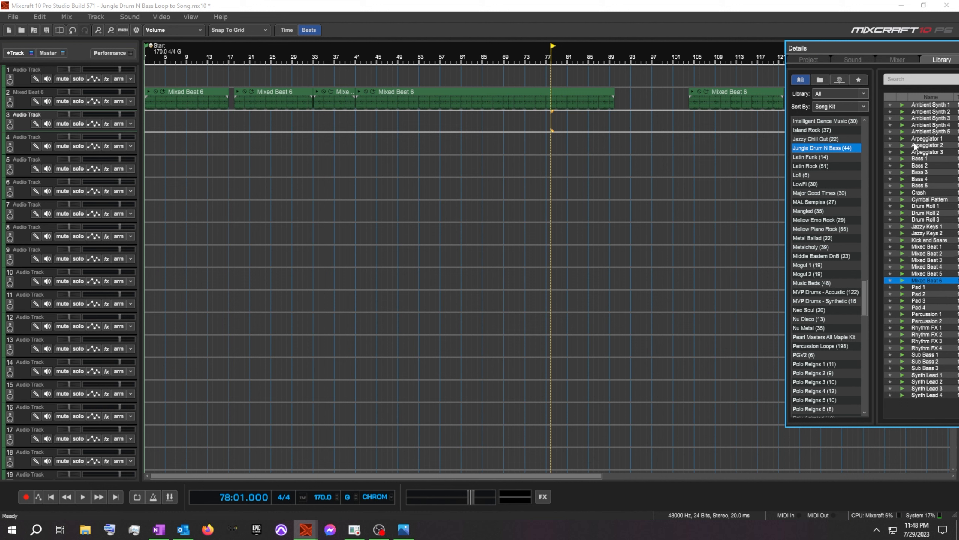
left_click(903, 274)
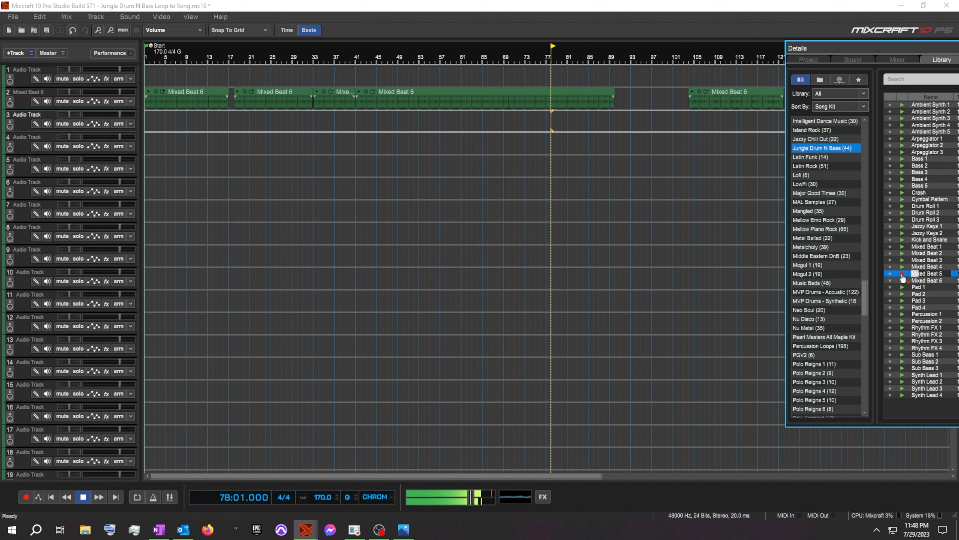
left_click(902, 275)
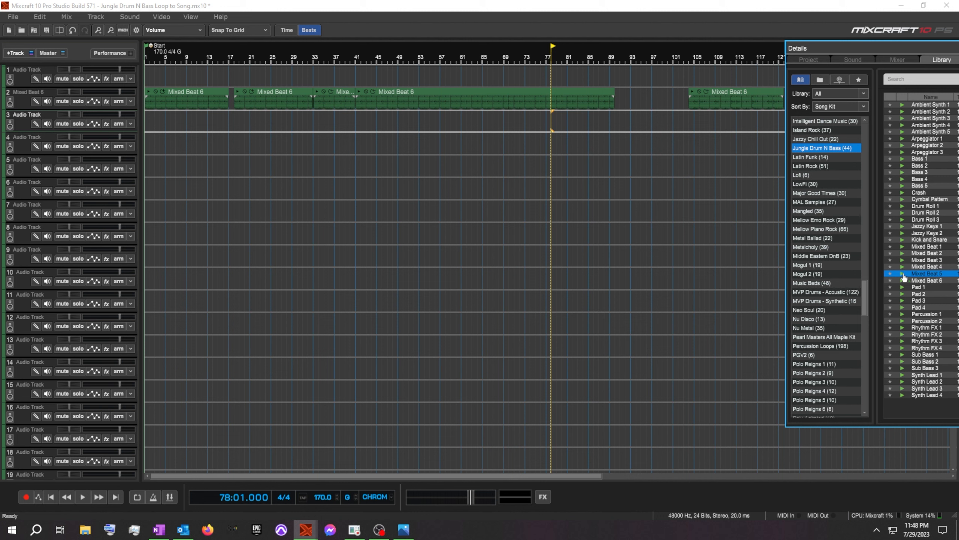
Add the Mixed Beat 5 loop to track 3 so that it runs from bar 17 to bar 33.
left_click_drag(904, 277, 230, 139)
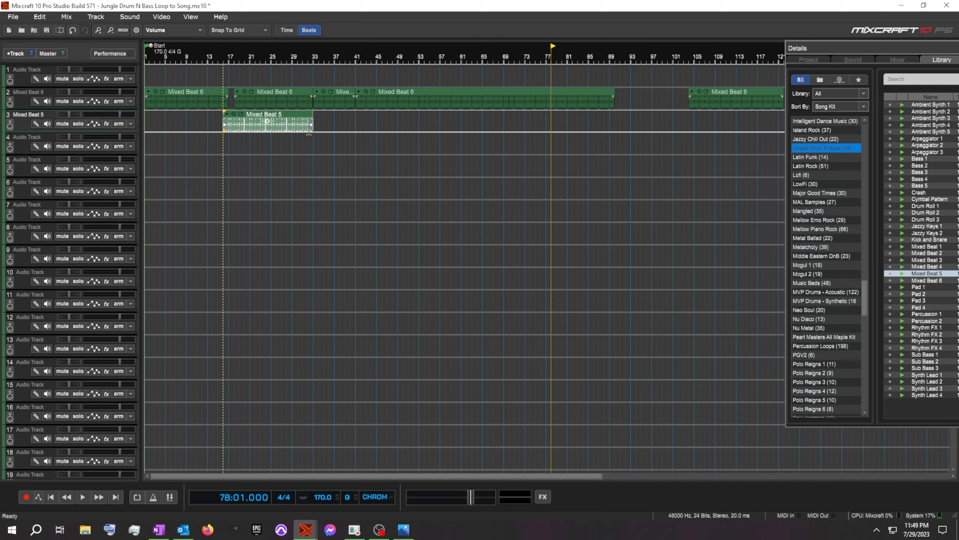
scroll(230, 138, "up", 3)
left_click_drag(392, 115, 404, 117)
left_click_drag(552, 125, 540, 125)
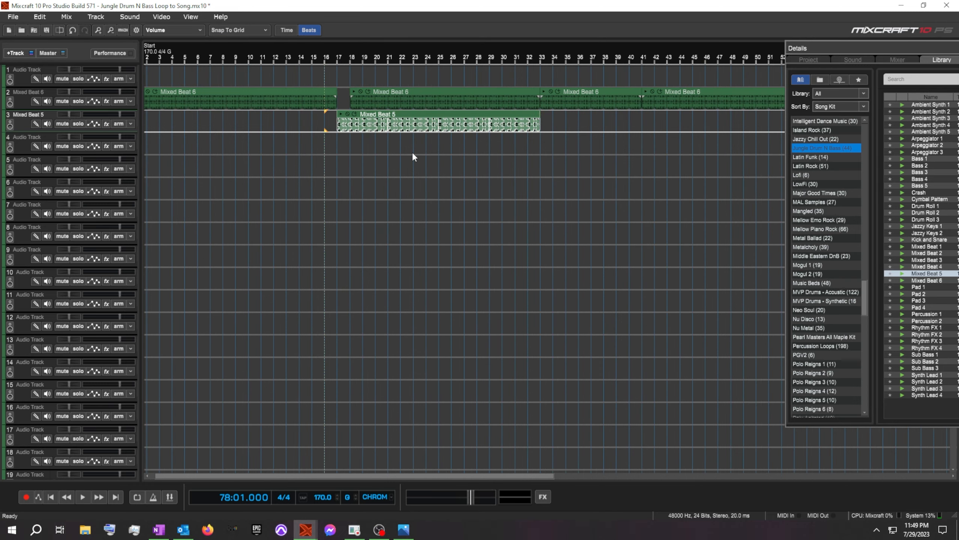
Add a second Mixed Beat 5 clip on track 3 at bar 41 and loop it to bar 57.
scroll(413, 151, "down", 3)
left_click(356, 57)
left_click_drag(920, 274, 439, 115)
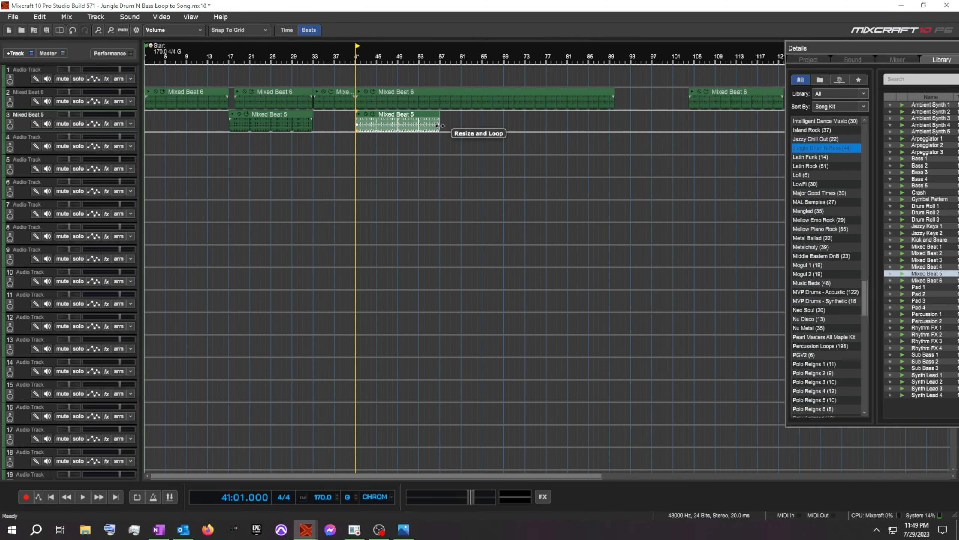
Add Mixed Beat 1 on track 4 from bar 57 to bar 89 and trim the long Mixed Beat 6 clip to bar 89.
left_click_drag(925, 246, 614, 135)
left_click_drag(614, 92, 609, 93)
left_click_drag(614, 136, 609, 137)
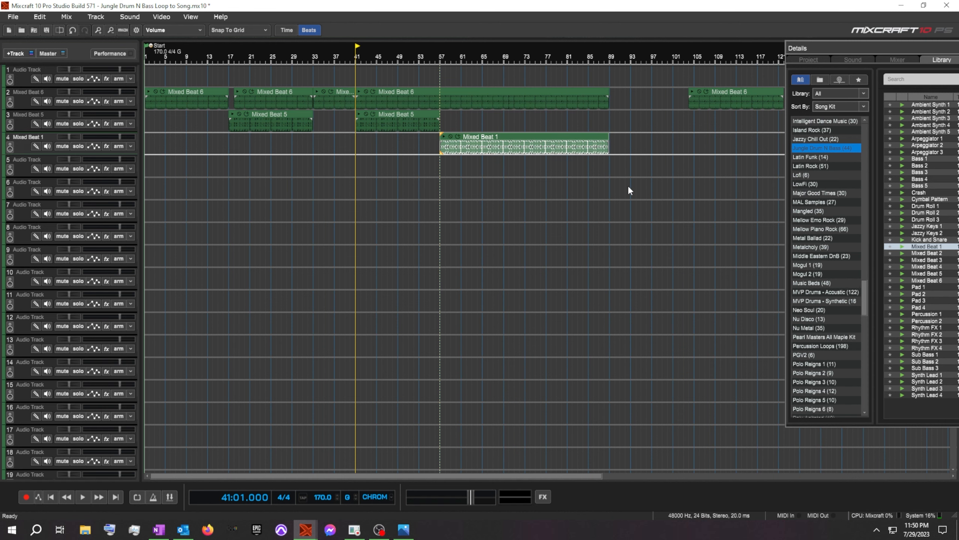
Add a third Mixed Beat 5 clip on track 3 at bar 89 and loop it to about bar 120.
left_click_drag(927, 273, 617, 123)
scroll(703, 152, "down", 1)
left_click_drag(530, 115, 553, 94)
scroll(650, 124, "up", 4)
left_click_drag(563, 116, 542, 117)
Trim the last Mixed Beat 6 clip to start at bar 105 and end together with the Mixed Beat 5 clip below it.
left_click_drag(413, 92, 425, 92)
left_click_drag(552, 93, 542, 93)
scroll(486, 171, "down", 4)
left_click(449, 169)
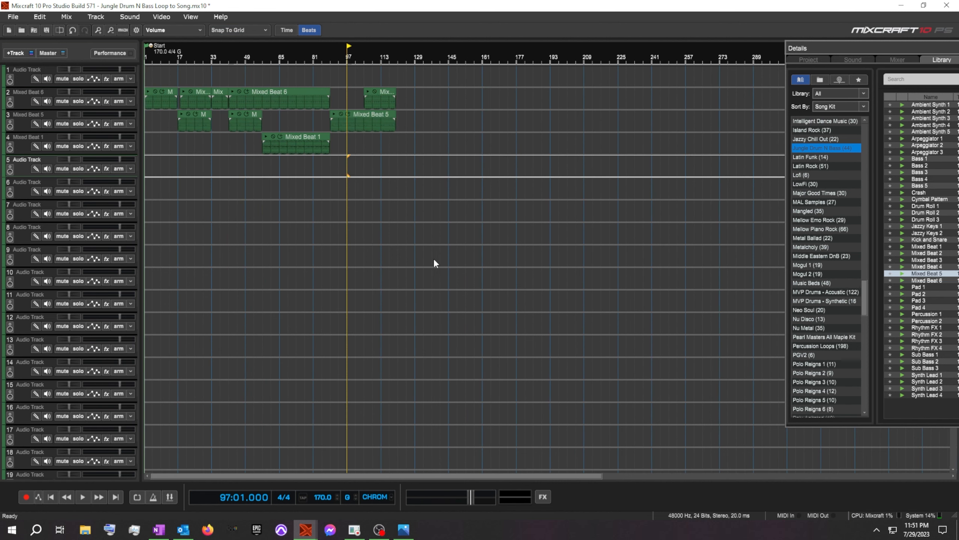
Audition the Kick and Snare loop of the Jungle Drum N Bass kit.
scroll(429, 258, "up", 1)
left_click(902, 240)
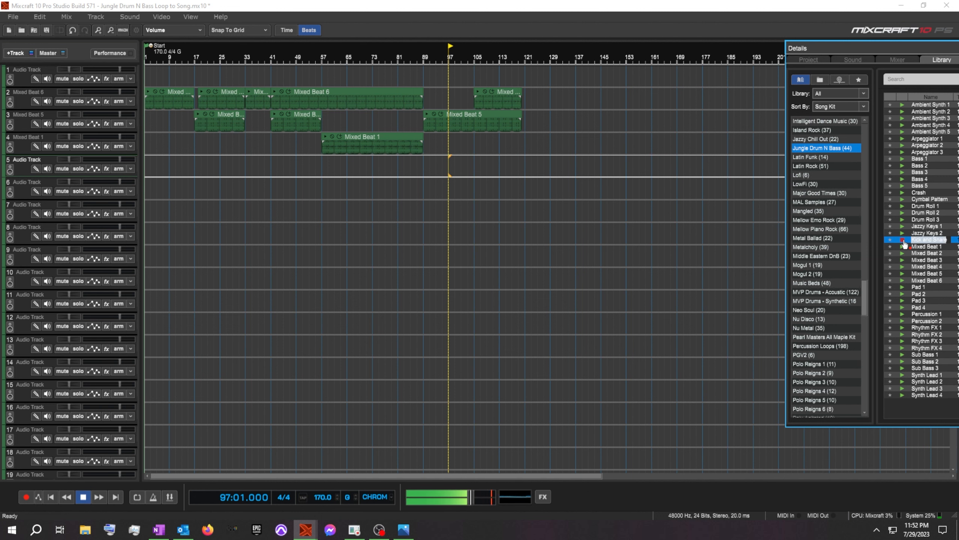
left_click(904, 241)
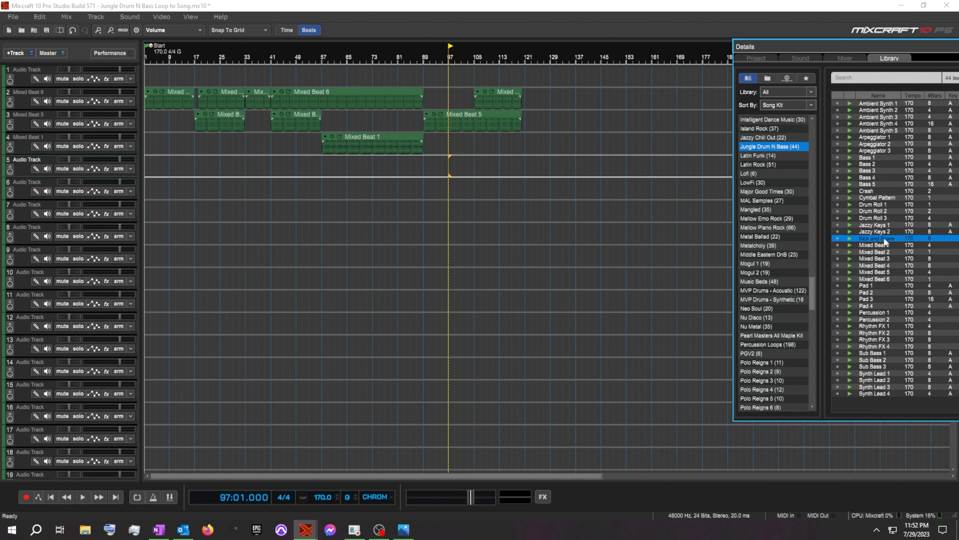
Add the Kick and Snare loop on track 5, spanning bars 17 to 33, and return the playhead to the song start.
mouse_move(884, 241)
left_mouse_down()
mouse_move(517, 168)
mouse_move(151, 143)
mouse_move(223, 166)
mouse_move(201, 167)
left_mouse_up()
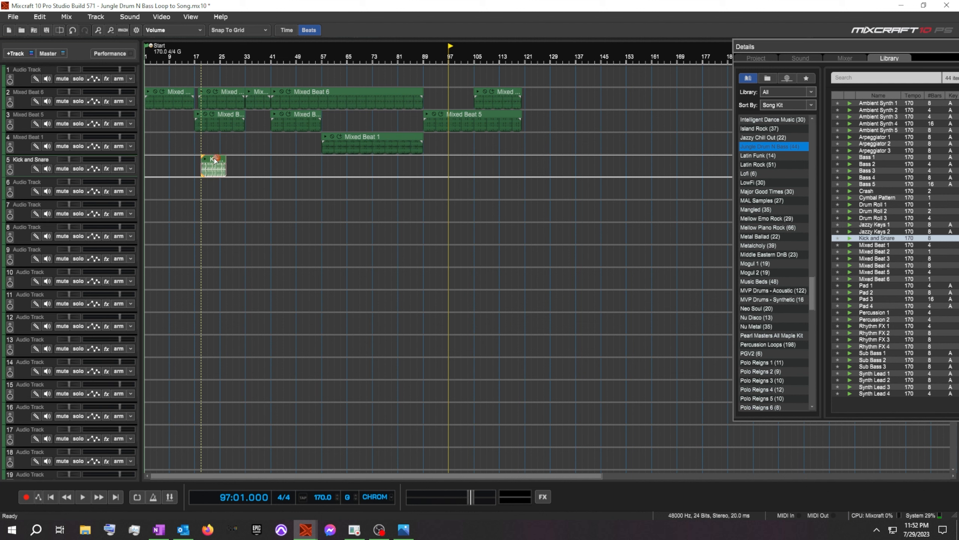
left_click_drag(217, 159, 244, 162)
left_click(52, 497)
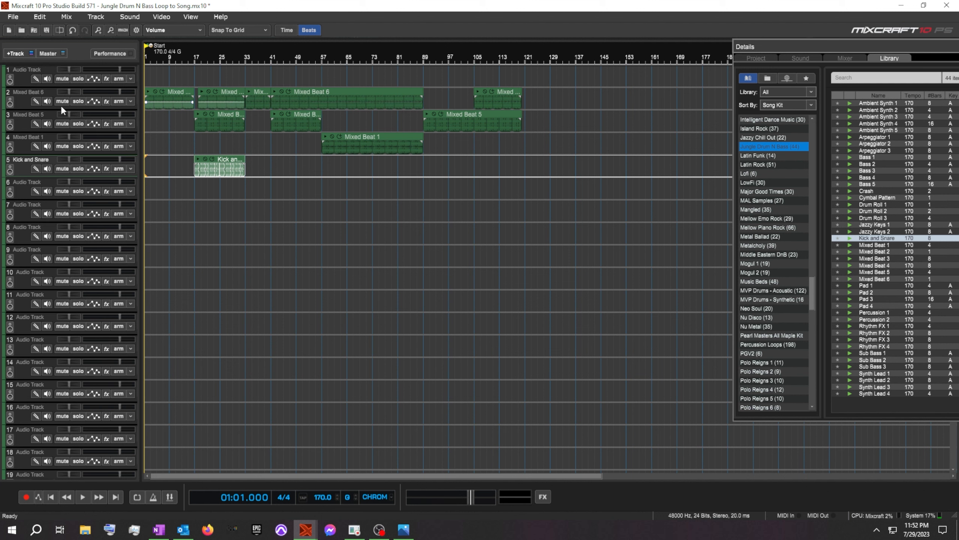
Audition the Mixed Beat 5 and Mixed Beat 1 loops in the library.
left_click(149, 95)
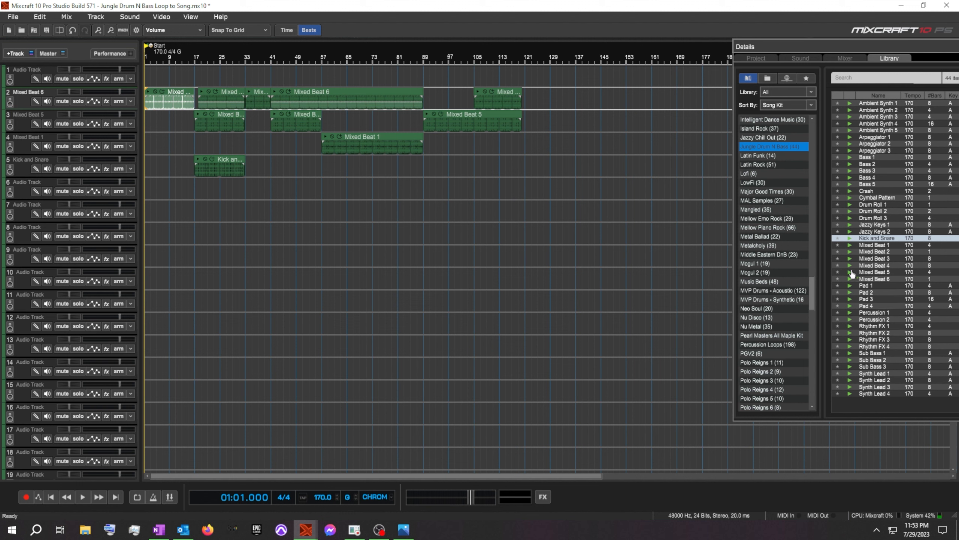
left_click(850, 272)
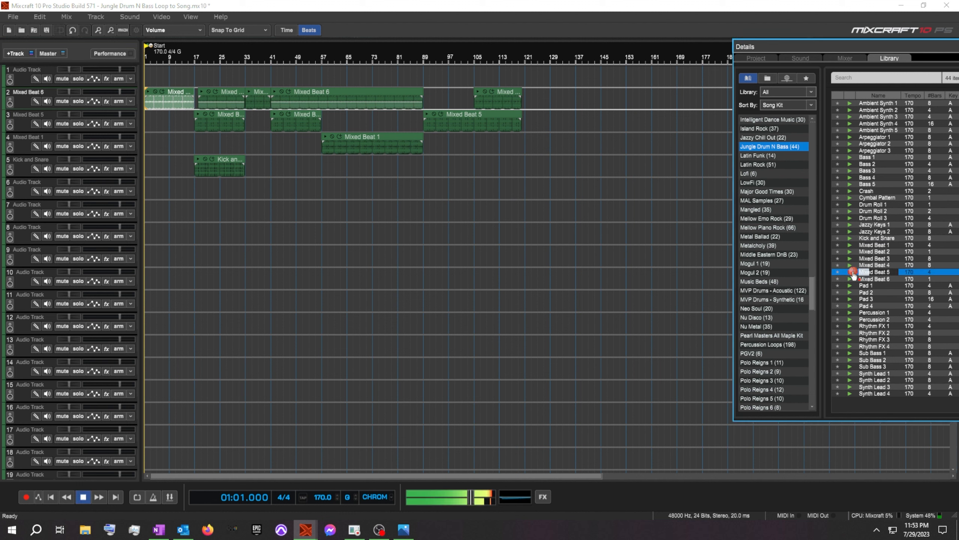
left_click(853, 272)
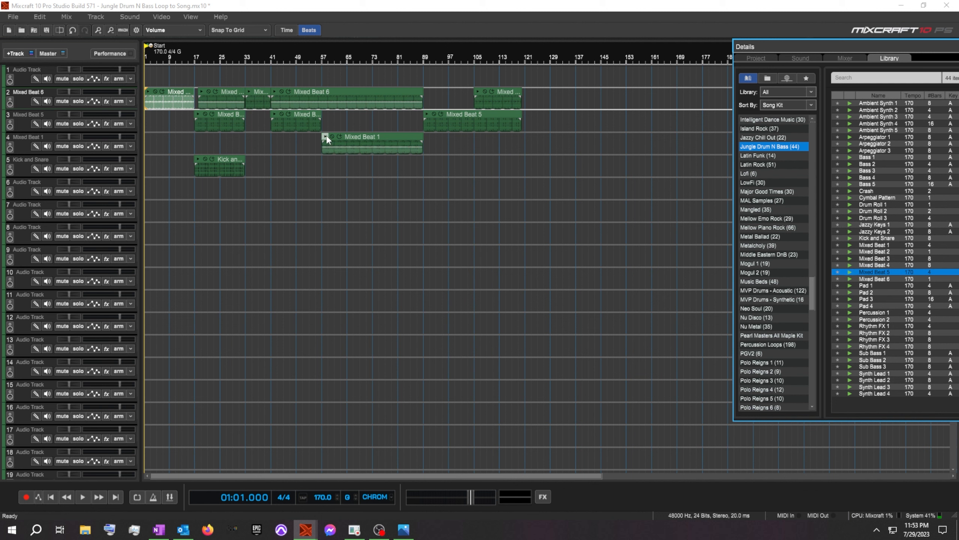
left_click(850, 245)
left_click(851, 247)
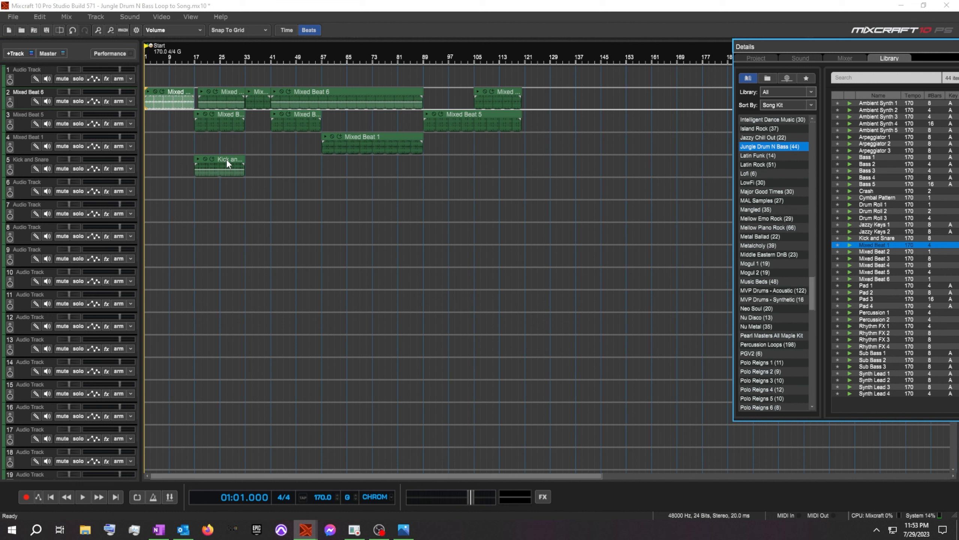
Add a second Kick and Snare clip on track 5 at bar 41 and loop it to bar 57.
left_click(879, 238)
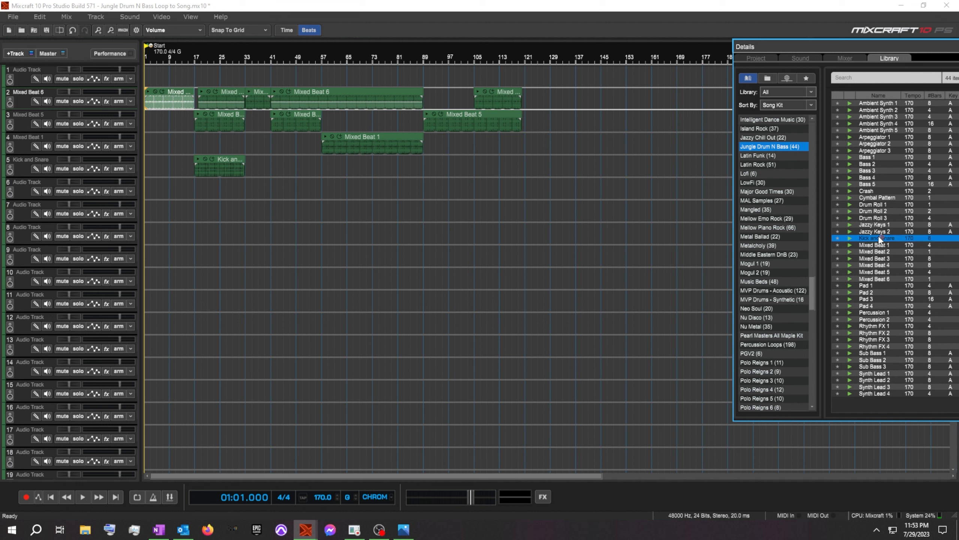
left_click_drag(879, 240, 272, 174)
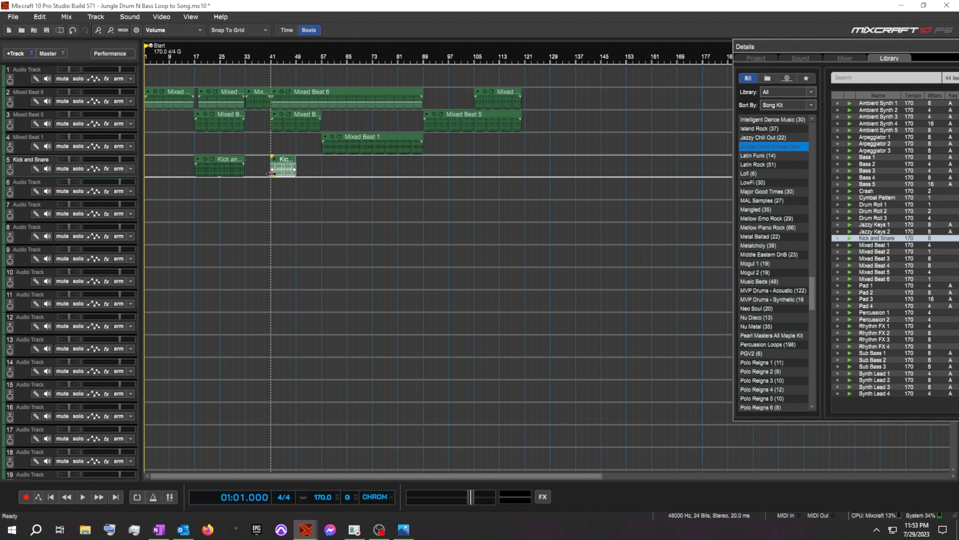
left_click_drag(298, 161, 324, 161)
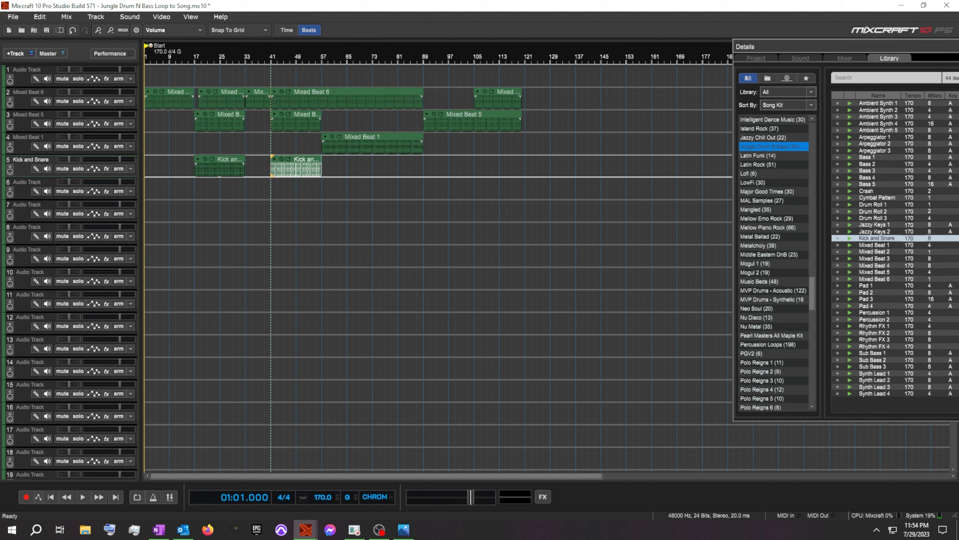
Audition Drum Roll 2 and Drum Roll 3, and try Drum Roll 3 on track 6 just before bar 17.
key("alt+Tab")
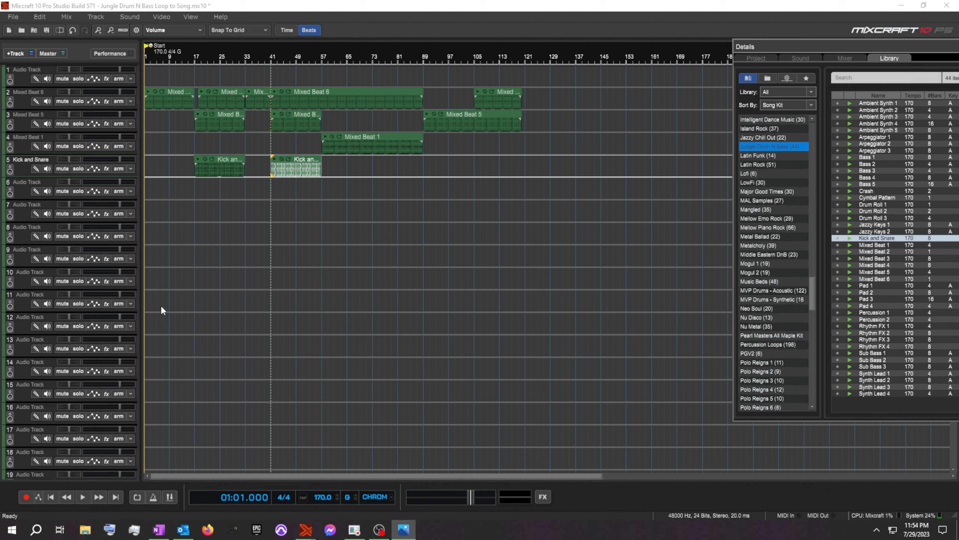
left_click(850, 212)
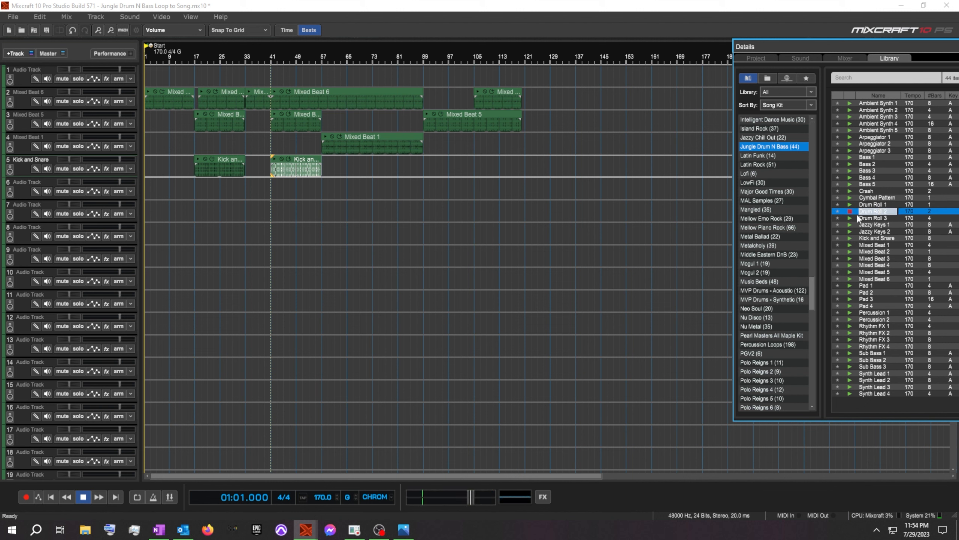
left_click(851, 219)
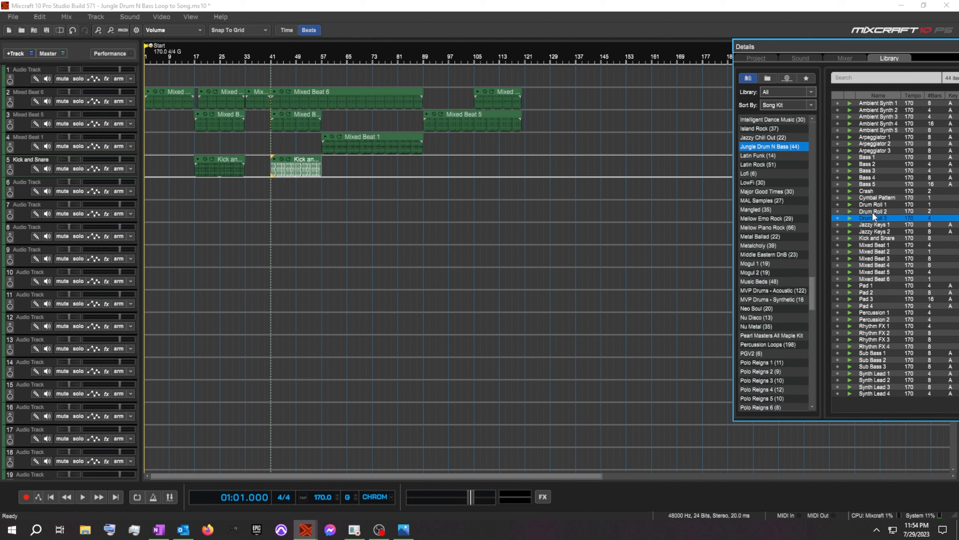
mouse_move(872, 218)
left_mouse_down()
mouse_move(544, 191)
mouse_move(249, 183)
mouse_move(190, 193)
left_mouse_up()
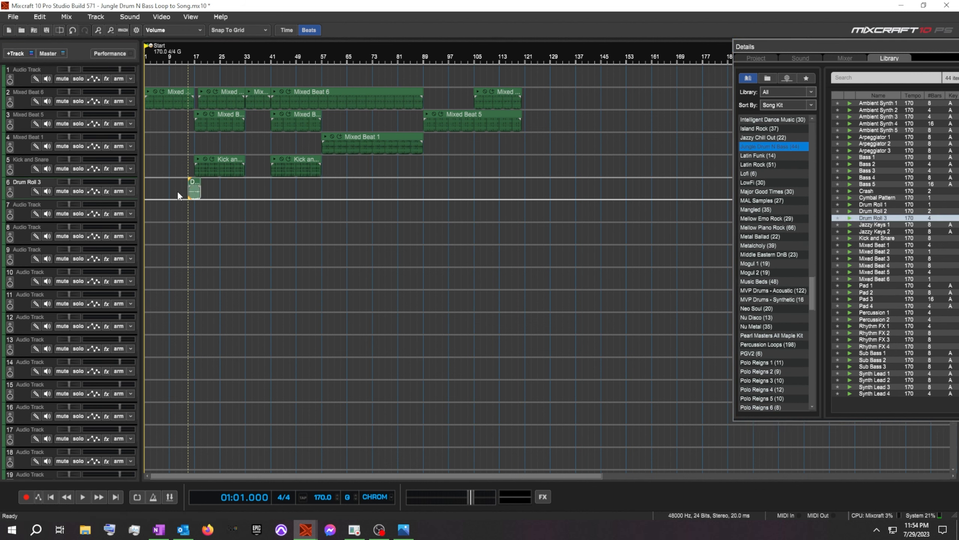
key("ctrl+z")
Add the Drum Roll 2 loop on track 6 and shift it to start at bar 16.
left_click(869, 211)
mouse_move(869, 211)
left_mouse_down()
mouse_move(413, 194)
mouse_move(199, 208)
mouse_move(193, 191)
left_mouse_up()
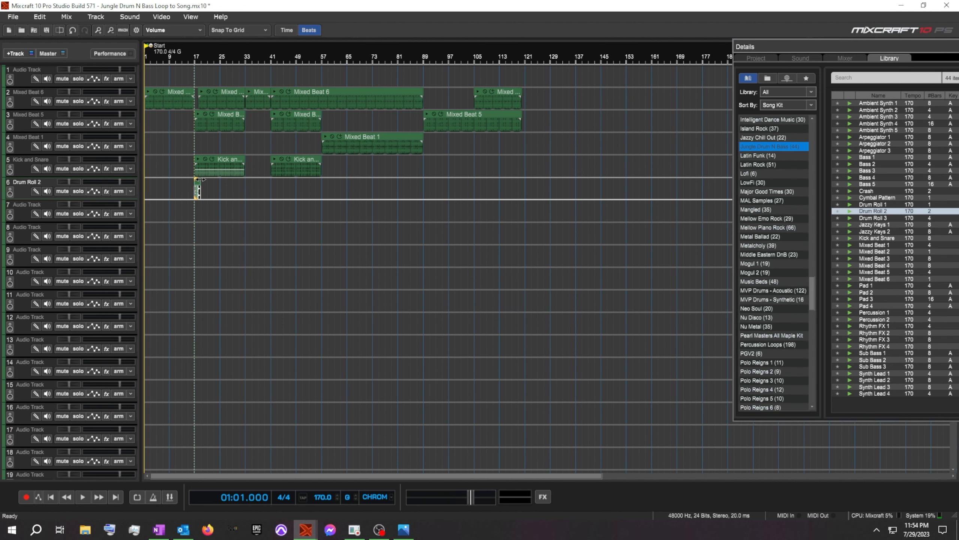
scroll(216, 194, "up", 3)
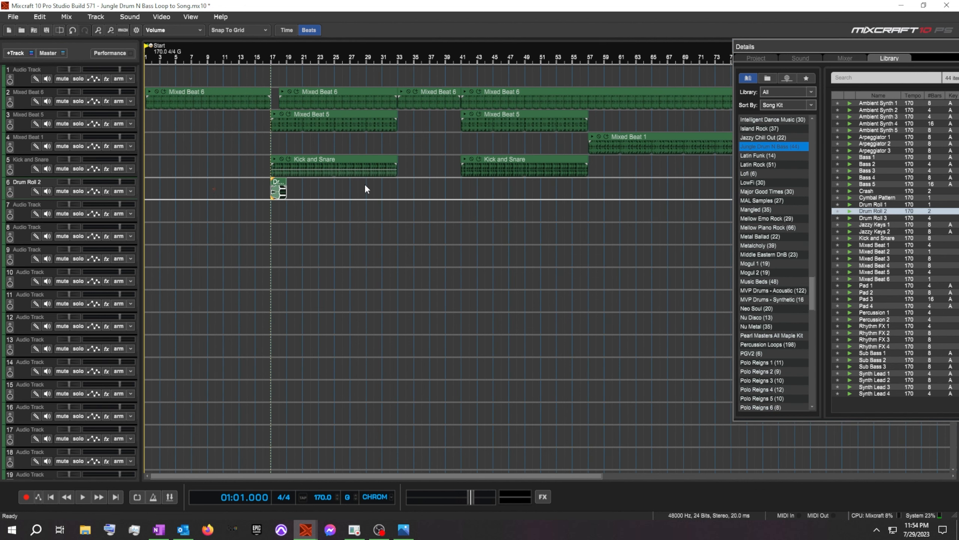
scroll(367, 189, "up", 3)
left_click_drag(514, 183, 491, 184)
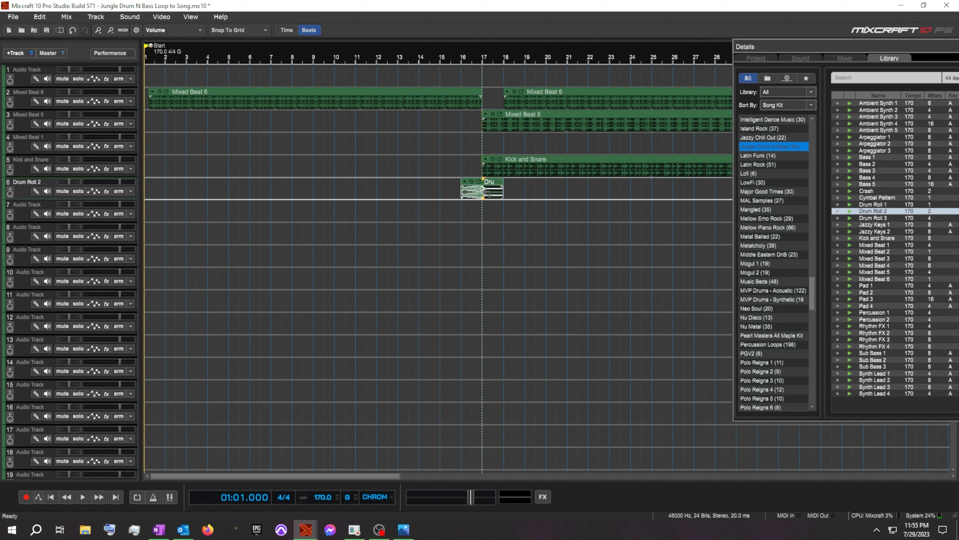
Add a marker titled "Verse" at bar 17.
left_click(483, 57)
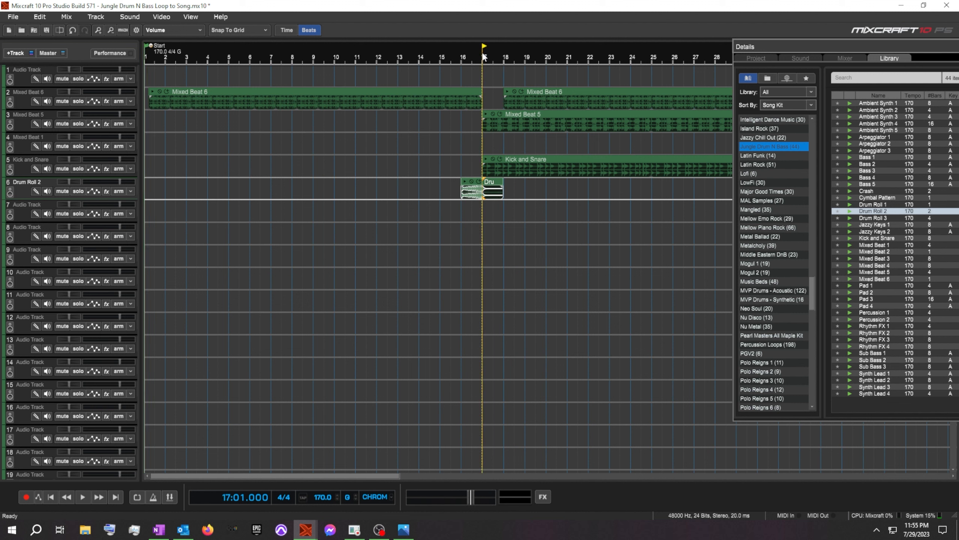
right_click(483, 57)
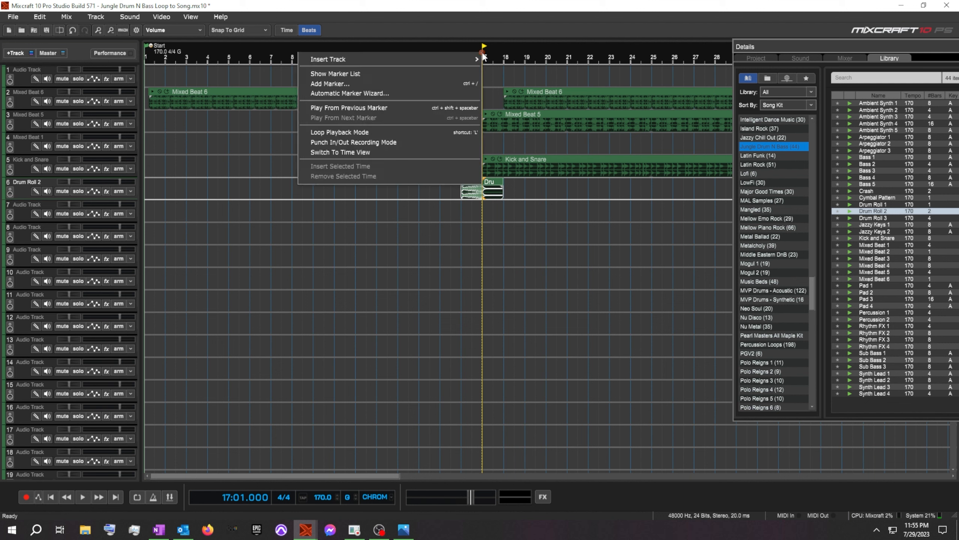
left_click(375, 84)
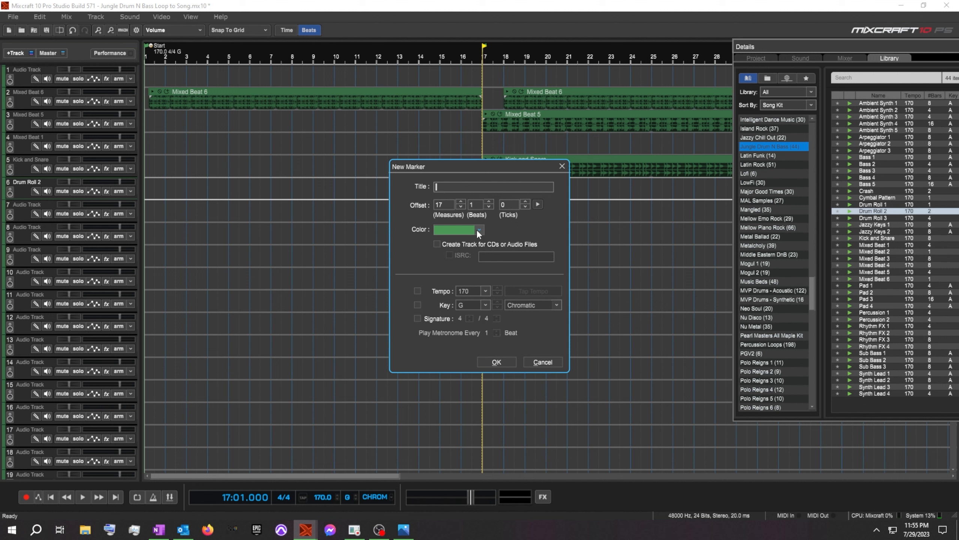
type("Verse")
key("Return")
Add a marker titled "Build" at bar 33.
scroll(476, 229, "down", 2)
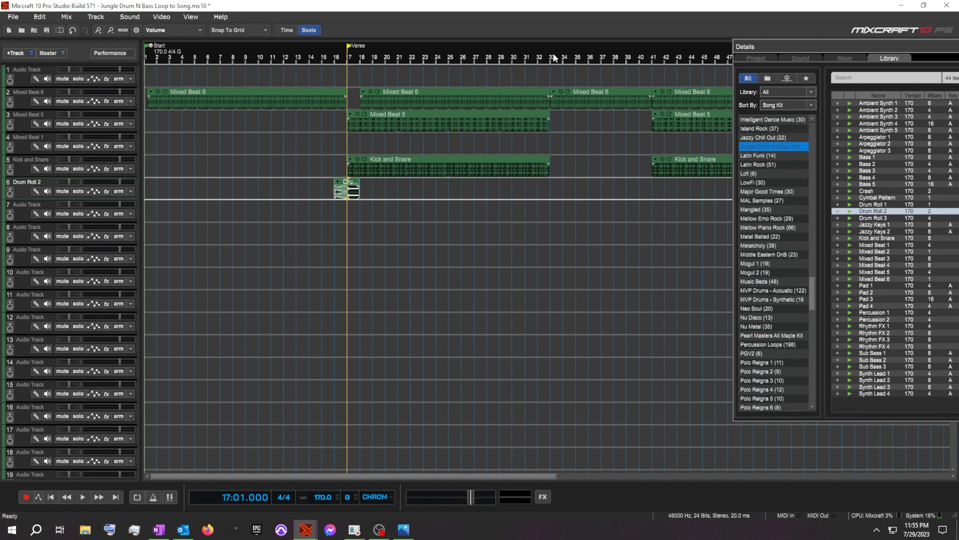
left_click(554, 56)
right_click(554, 56)
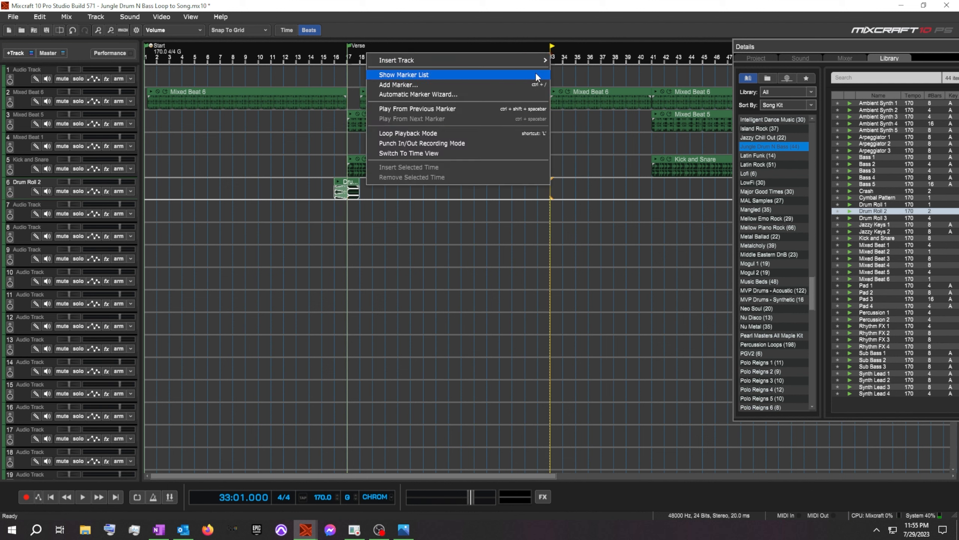
left_click(527, 81)
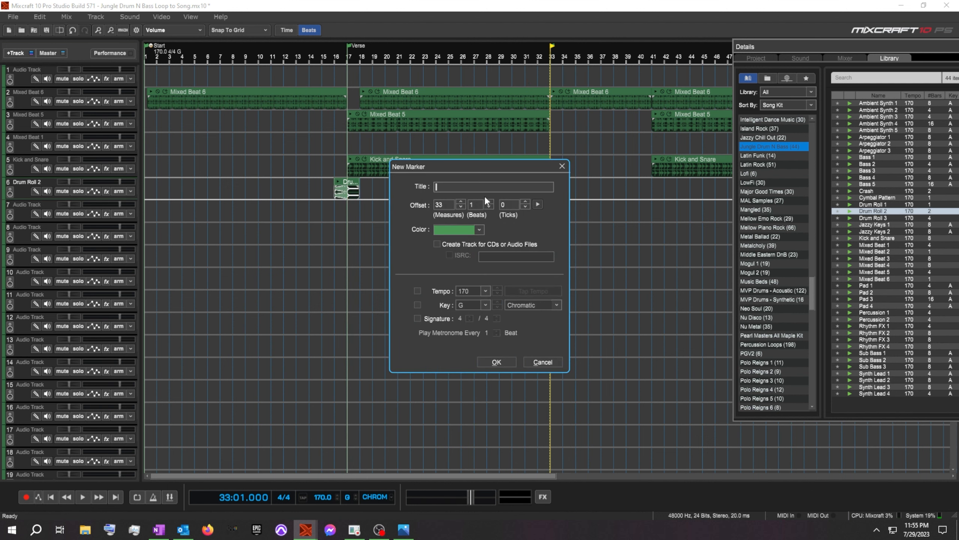
type("Build")
key("Return")
Add a marker titled "Chorus" at bar 41.
scroll(624, 72, "down", 1)
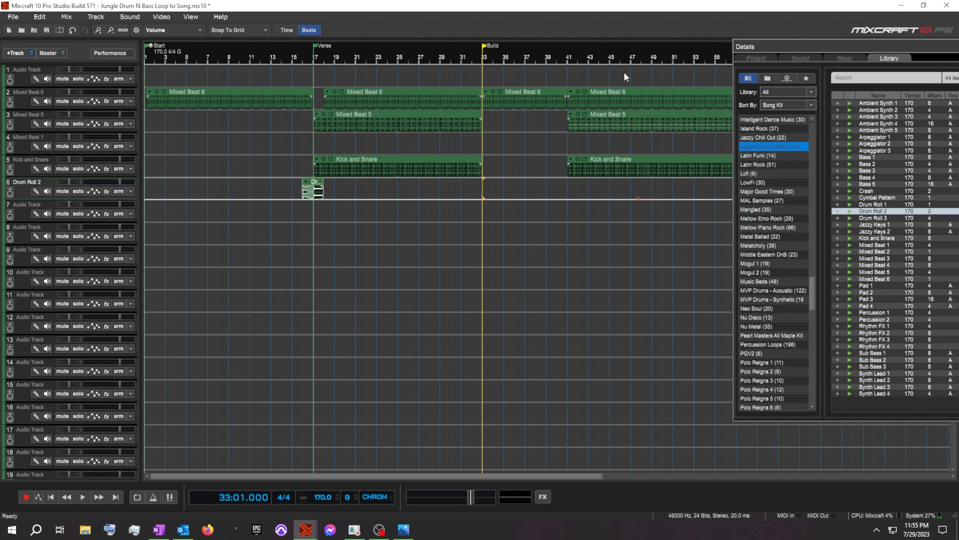
right_click(568, 54)
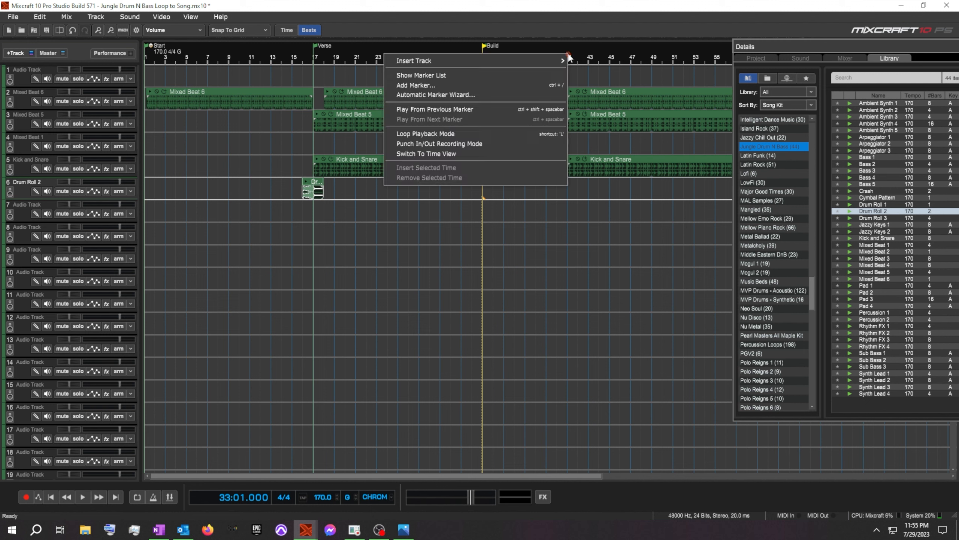
left_click(558, 85)
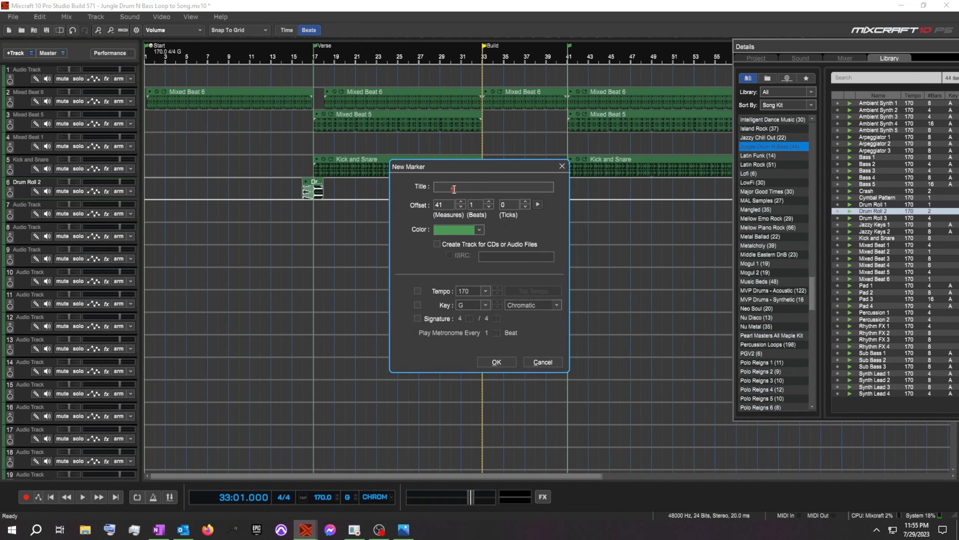
type("Chorus")
key("Return")
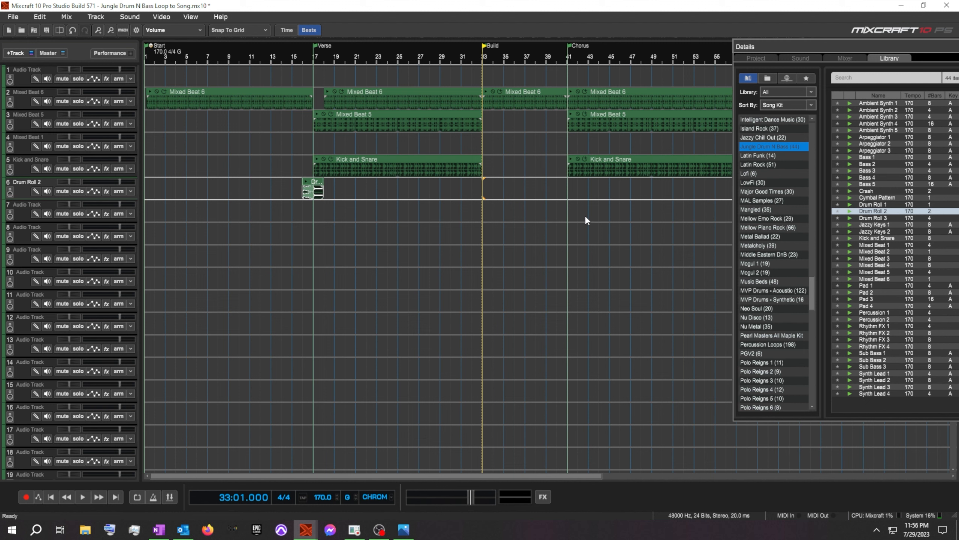
Add a marker titled "Bridge" at bar 57.
scroll(586, 169, "down", 2)
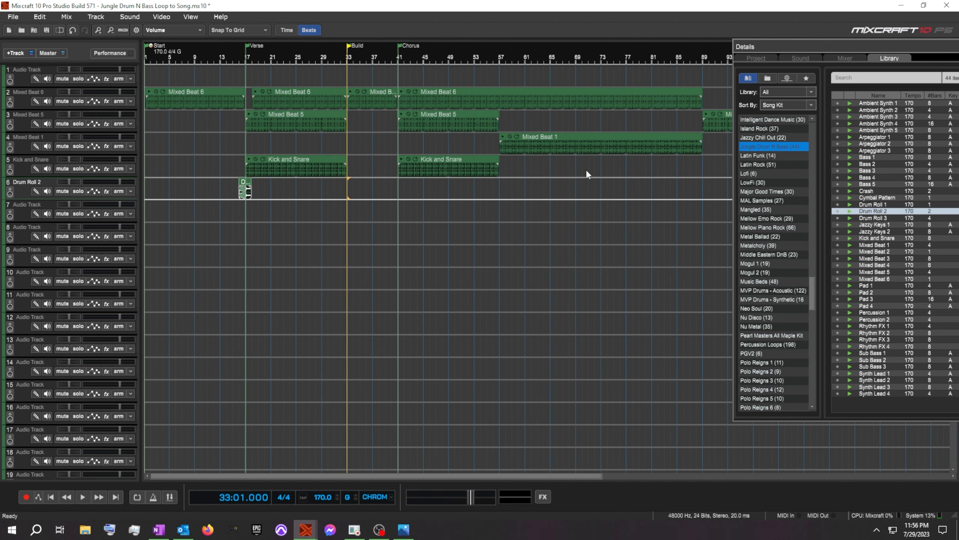
left_click(500, 54)
right_click(501, 55)
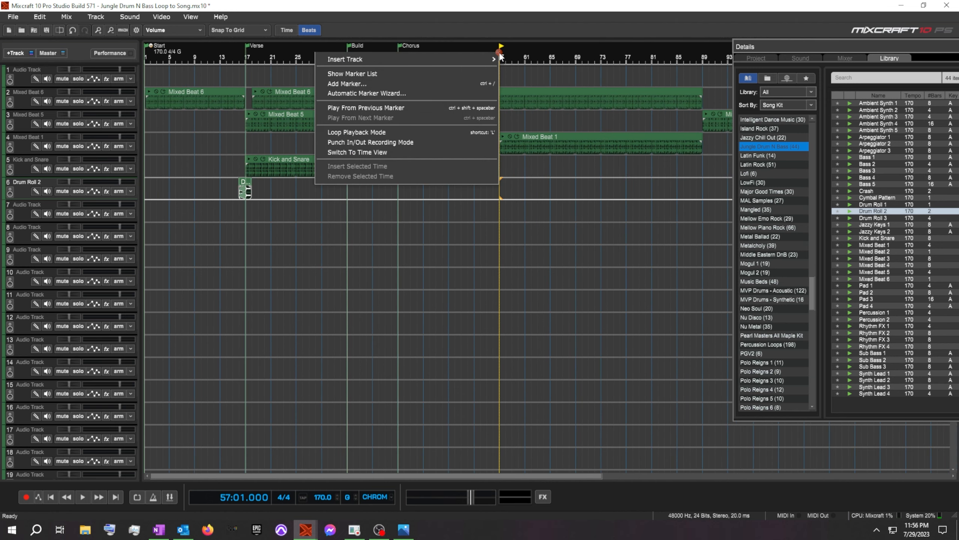
left_click(484, 82)
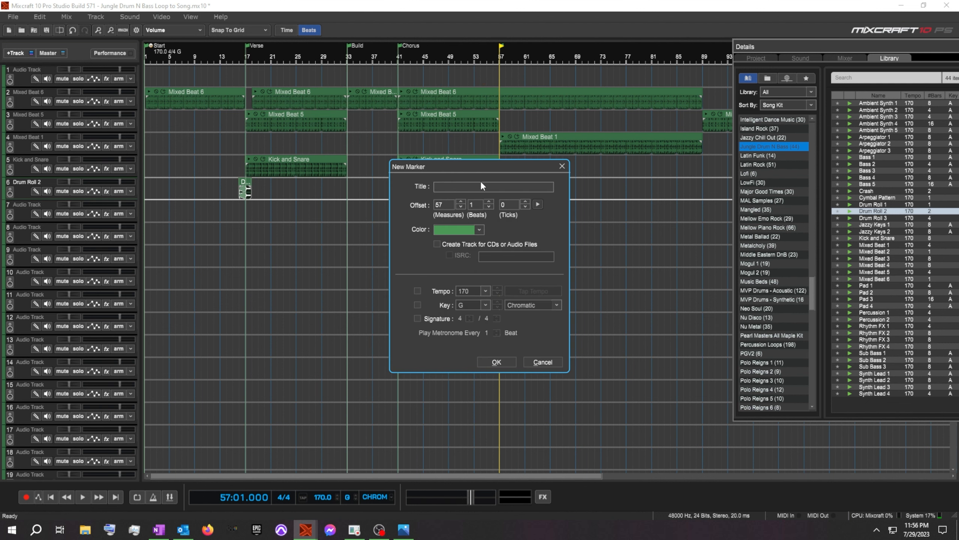
type("Bridge")
key("Return")
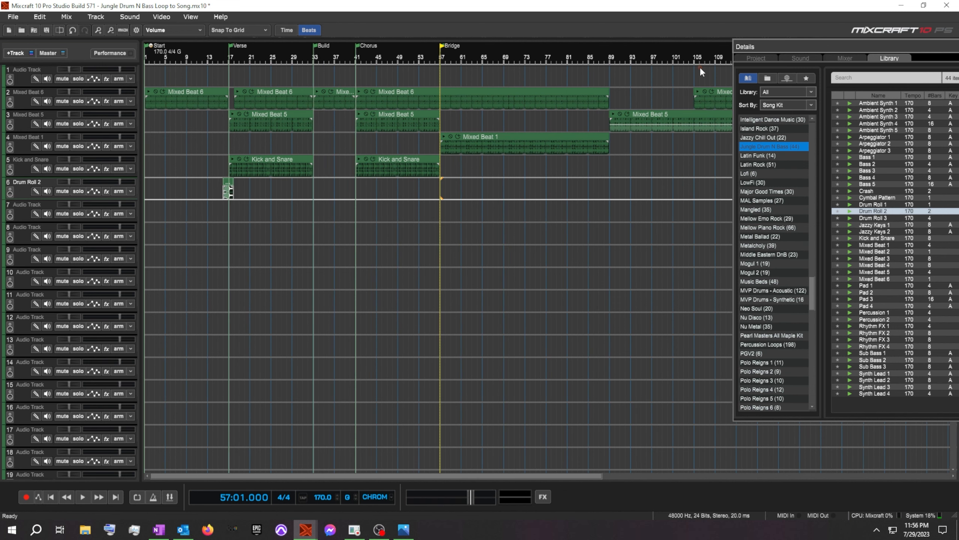
Add a second marker titled "Chorus" at bar 89.
scroll(700, 66, "down", 1)
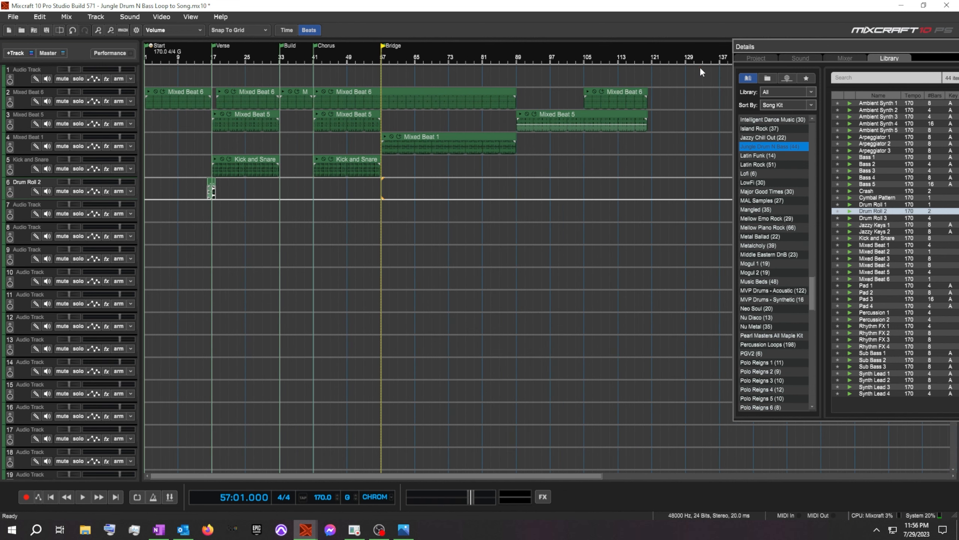
left_click(517, 57)
right_click(516, 58)
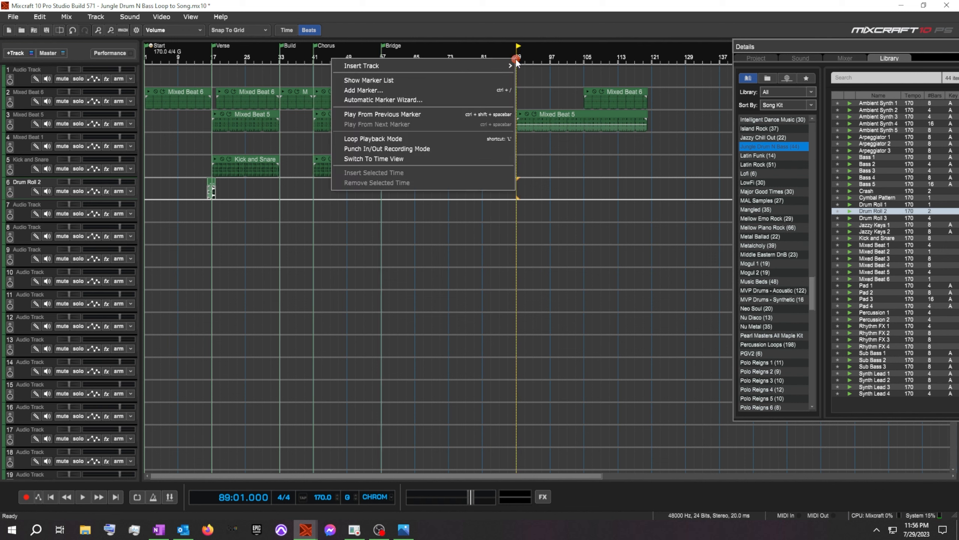
left_click(499, 90)
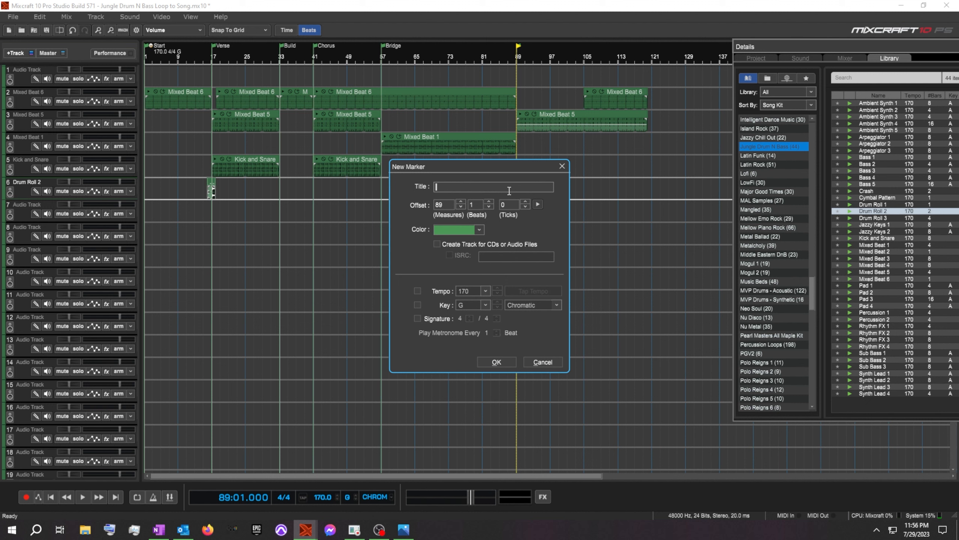
type("Chorus")
key("Return")
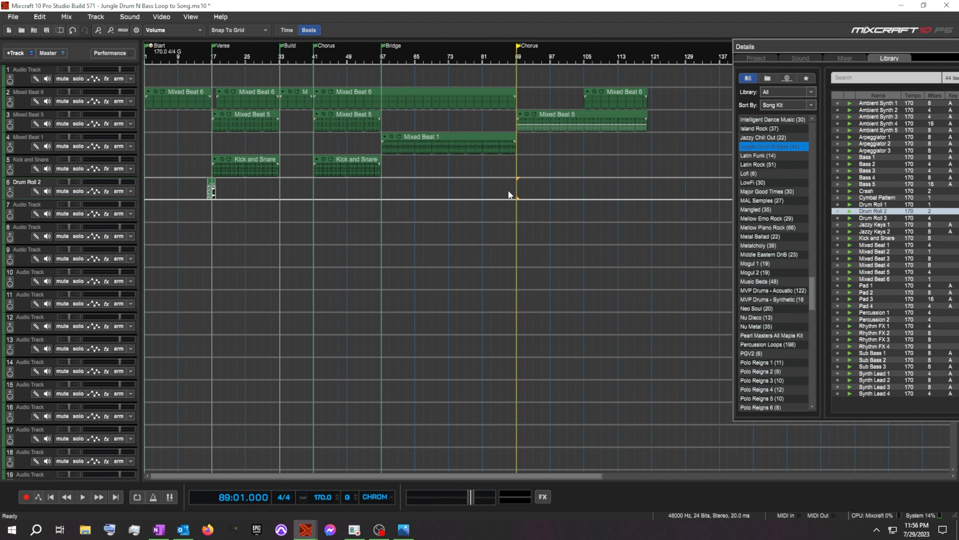
Add a marker titled "Chorus out" at bar 105.
left_click(586, 49)
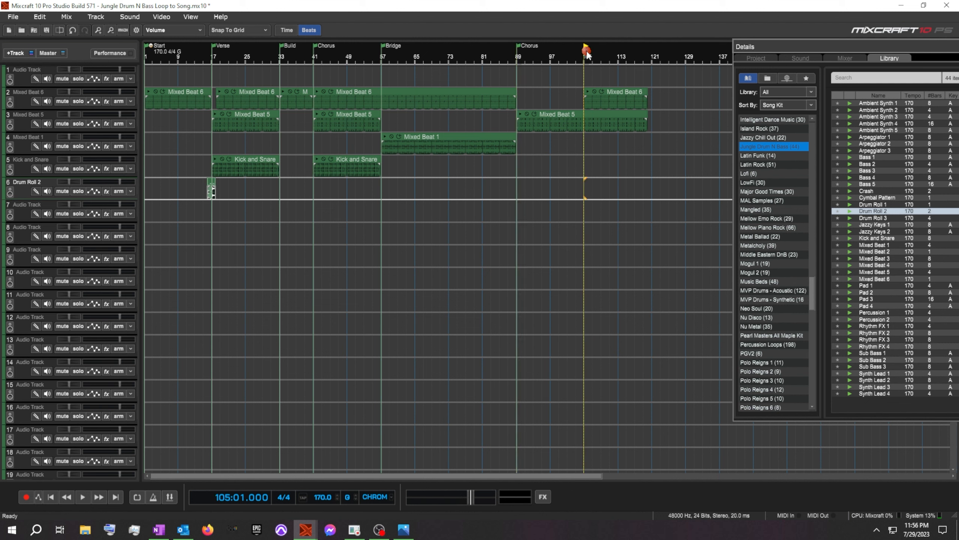
right_click(586, 53)
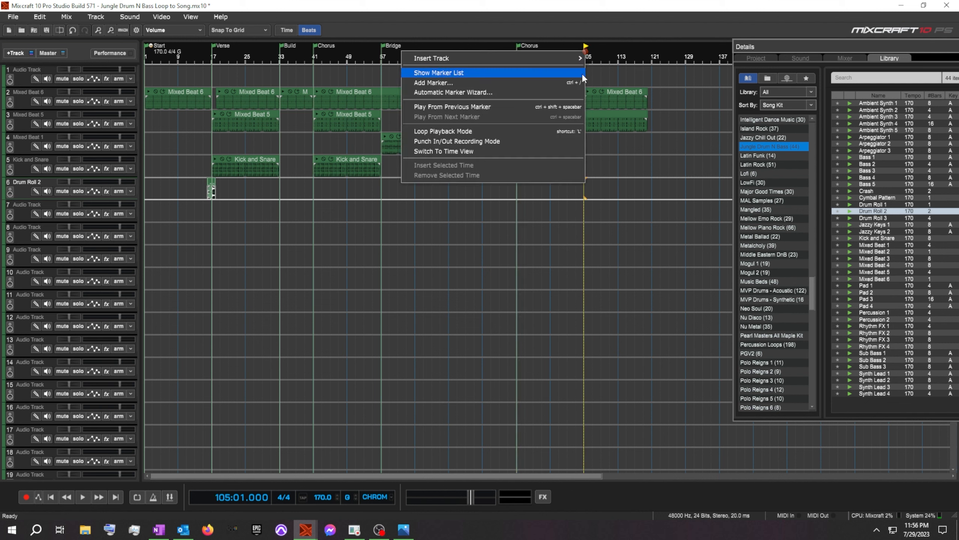
left_click(570, 79)
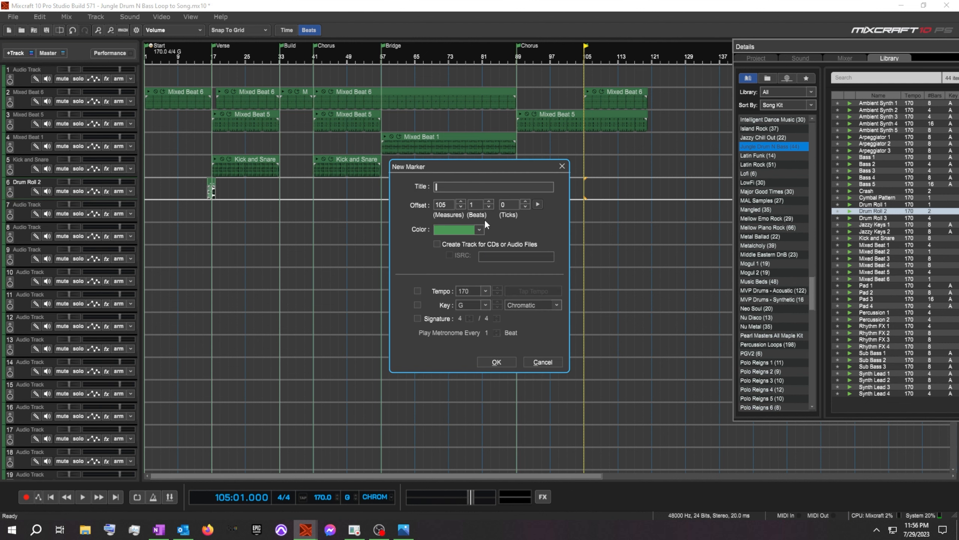
type("Chorus out")
key("Return")
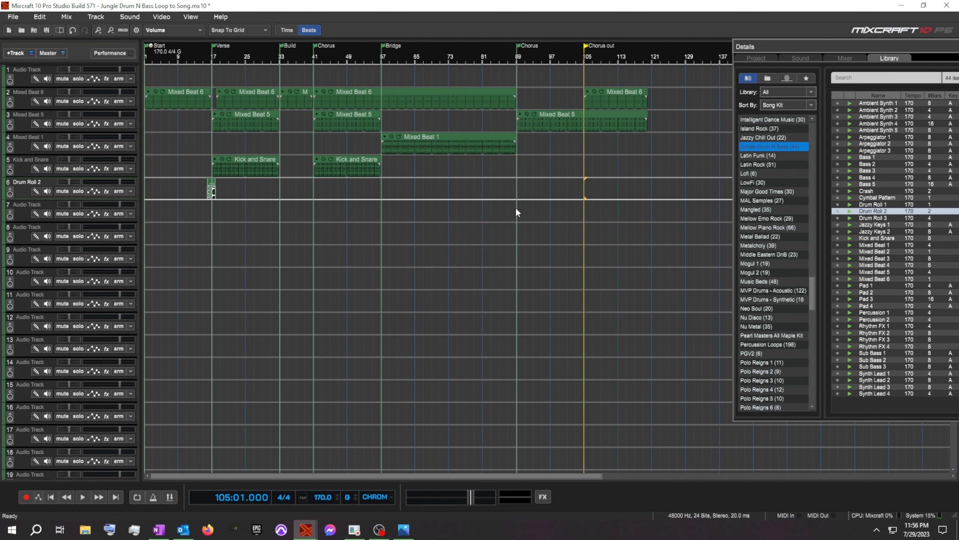
Trim the start of the intro Mixed Beat 6 clip on track 2 so that it begins at bar 6.
scroll(477, 226, "up", 2)
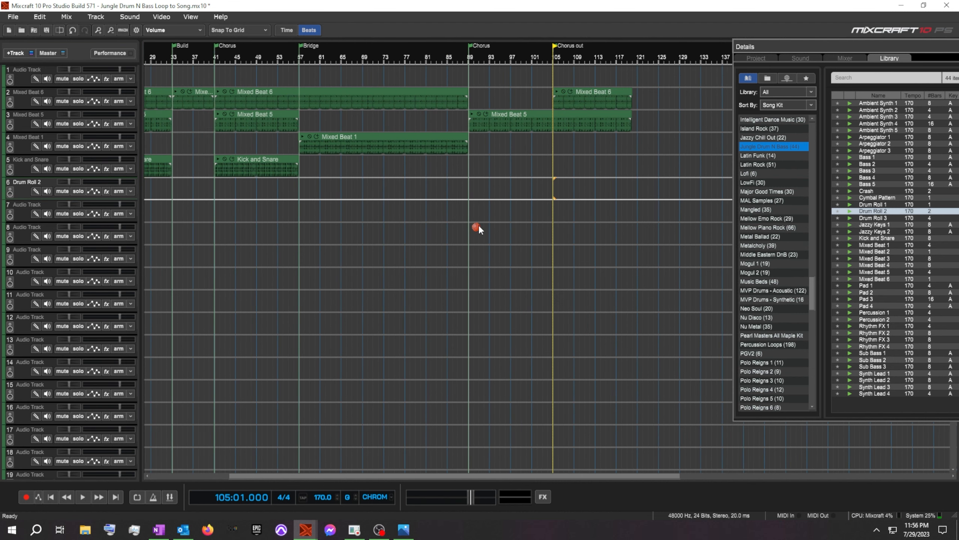
scroll(477, 226, "down", 2)
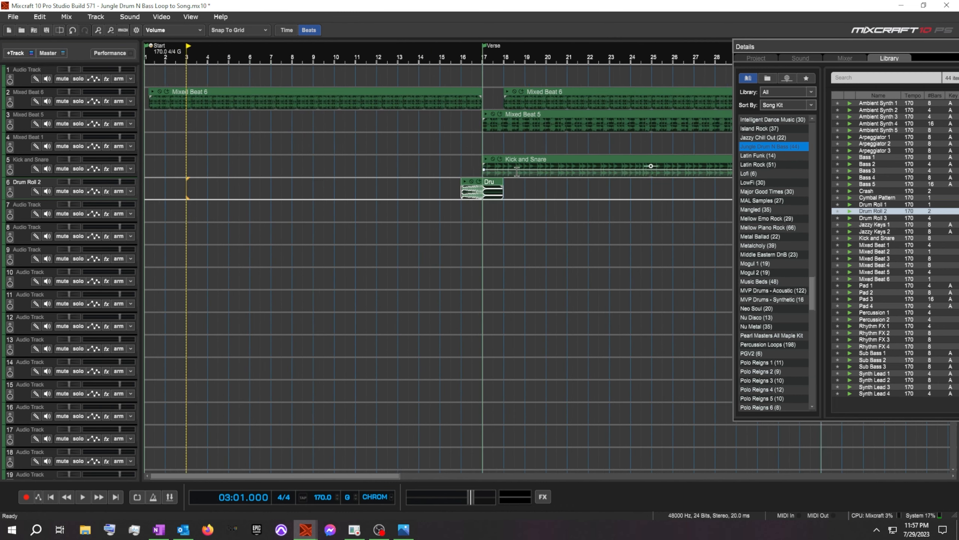
scroll(517, 174, "down", 2)
scroll(514, 176, "up", 3)
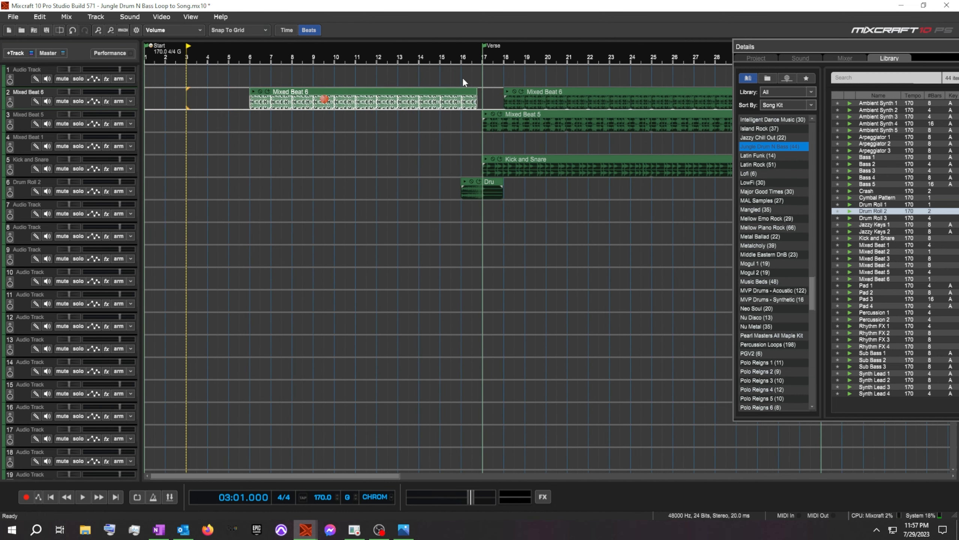
scroll(258, 181, "down", 2)
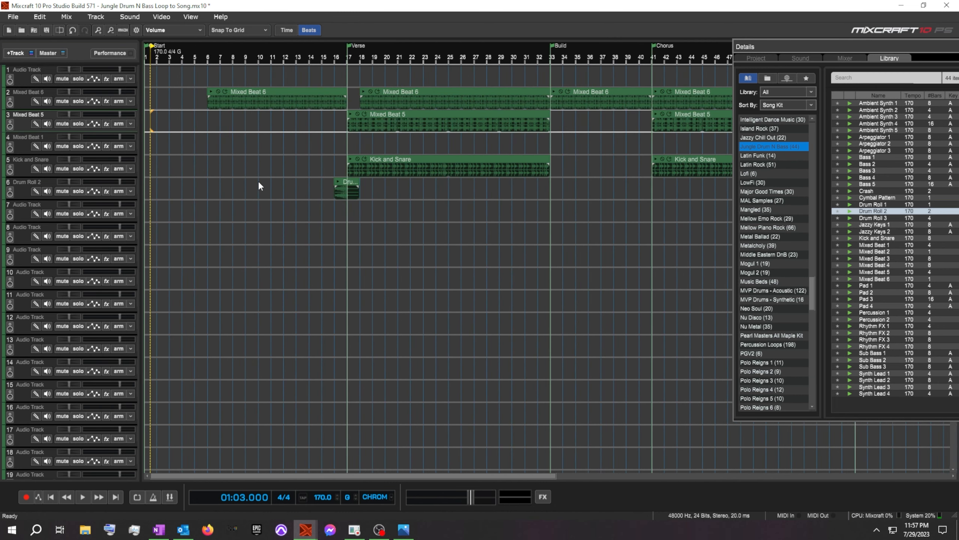
scroll(258, 181, "down", 3)
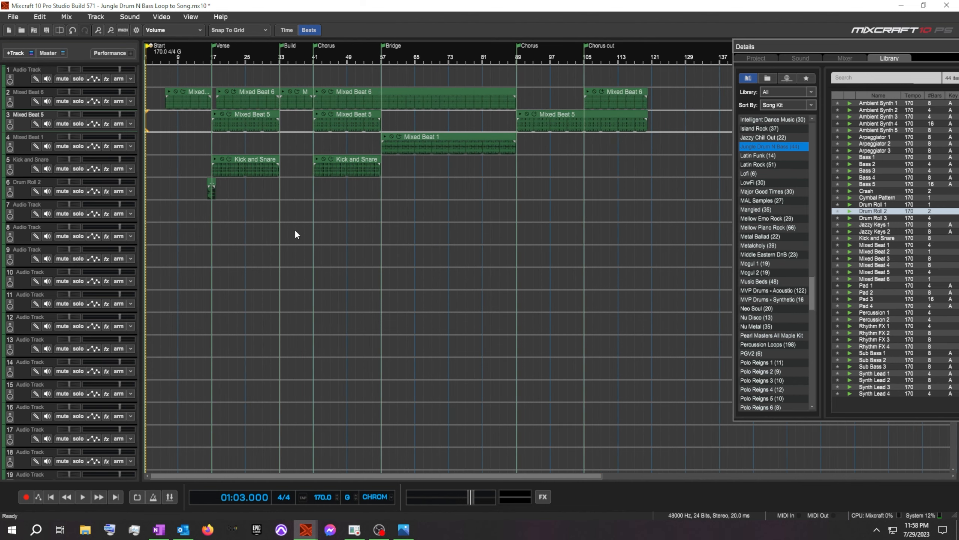
Audition the Percussion 1 and Percussion 2 loops, and place Percussion 1 on track 7 at bar 25.
left_click(850, 313)
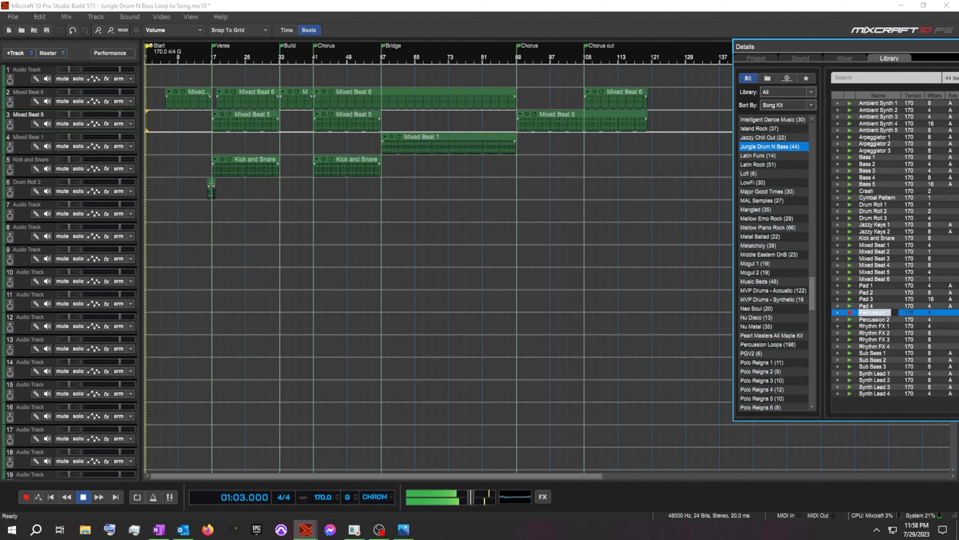
key("alt+Tab")
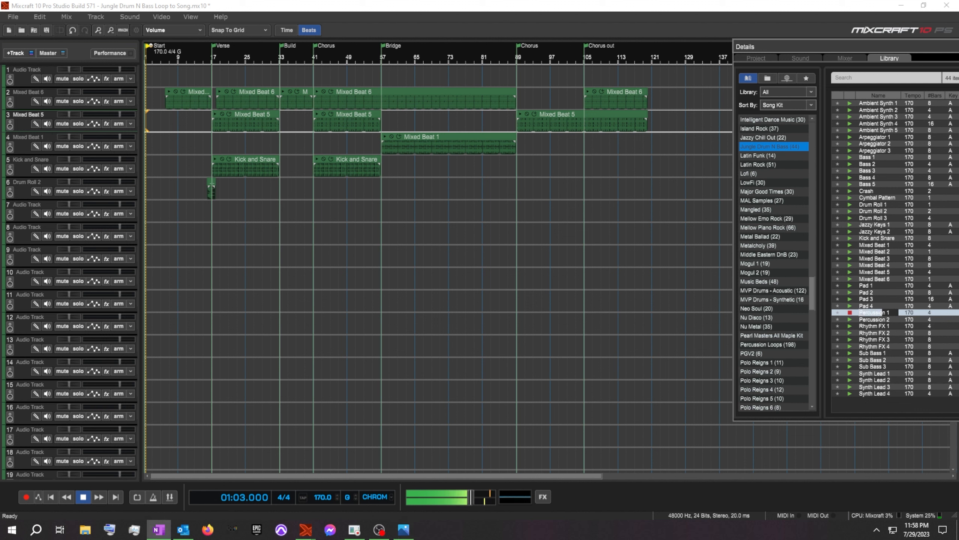
left_click(851, 319)
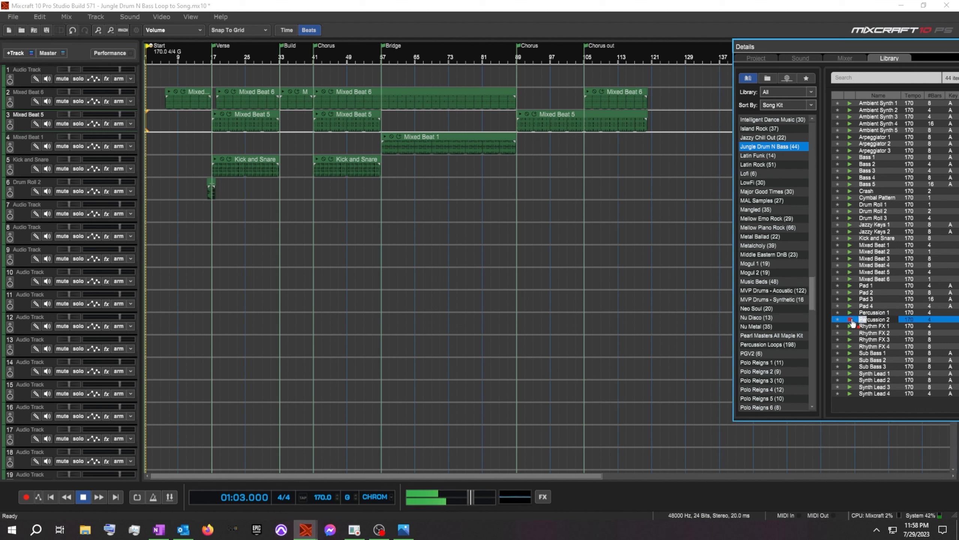
left_click(850, 314)
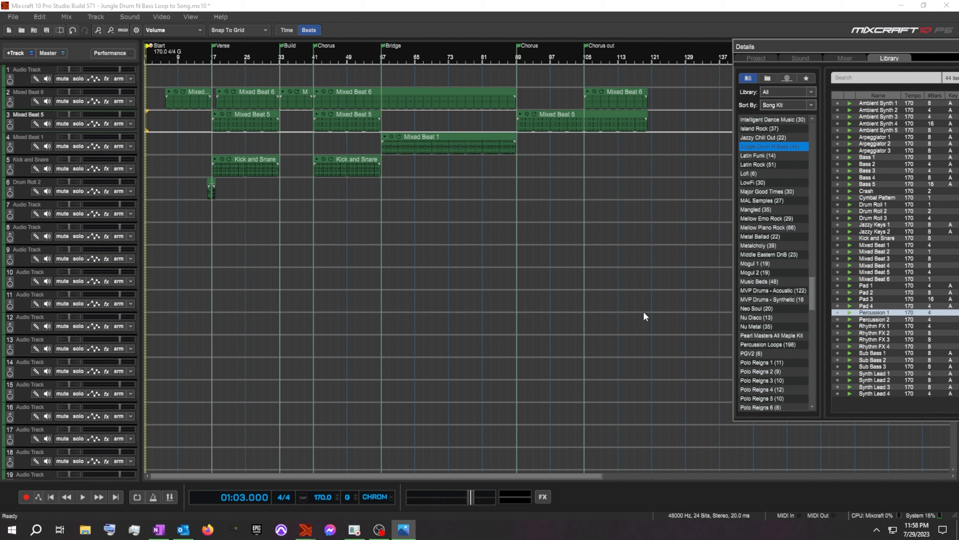
left_click_drag(874, 312, 280, 212)
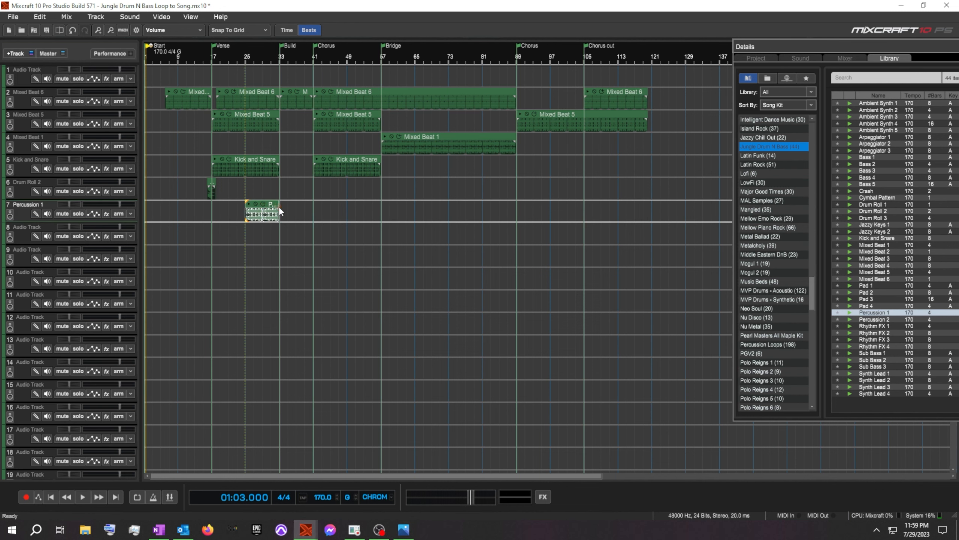
Add further Percussion 1 clips on track 7 at bar 49 and at bar 65 in the bridge.
left_click_drag(874, 312, 381, 204)
left_click(417, 59)
right_click(372, 203)
left_click(412, 253)
right_click(424, 203)
left_click(480, 224)
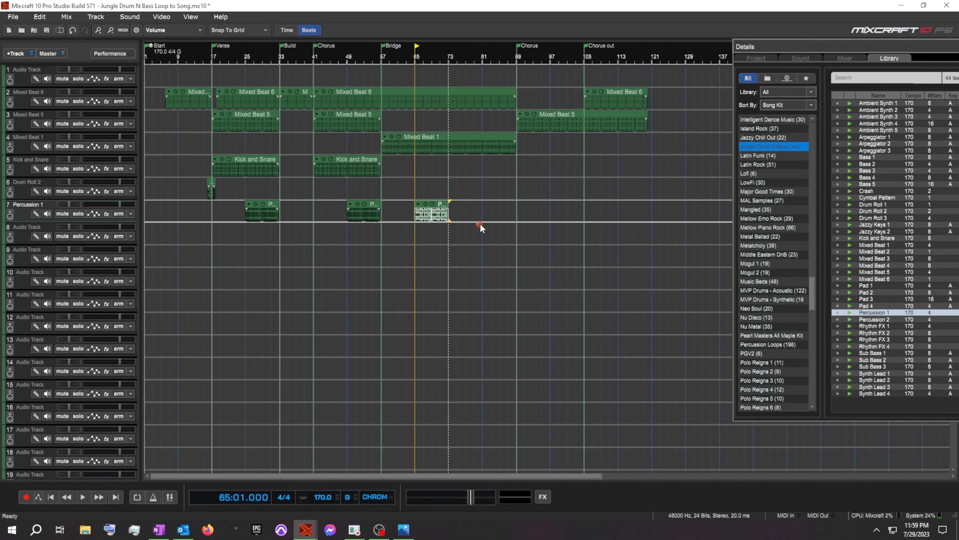
Paste Percussion 1 clips at bars 81 and 105, and extend the one at Chorus out to bar 121.
right_click(480, 224)
left_click(369, 245)
right_click(583, 205)
left_click(471, 226)
left_click_drag(618, 205, 651, 212)
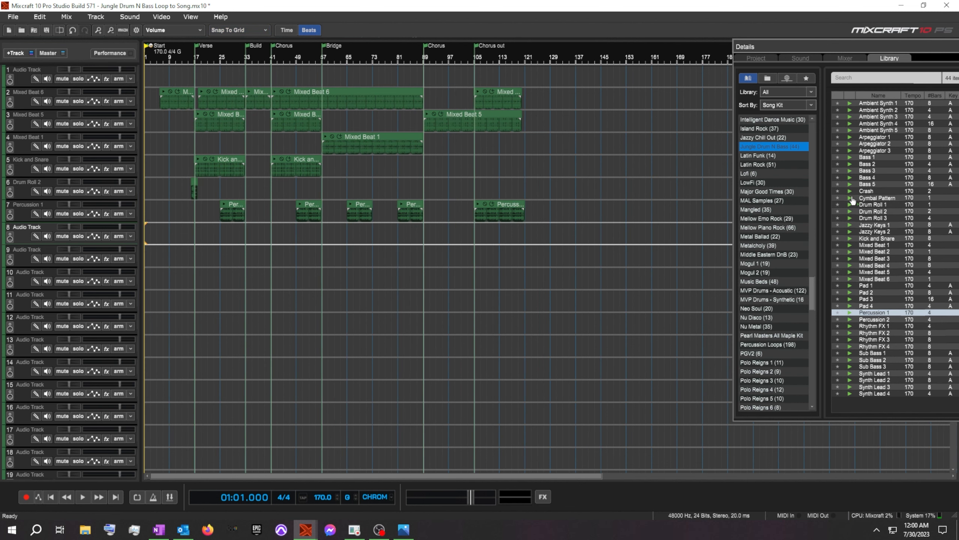
Audition the Cymbal Pattern loop, place it on track 8 at bar 17 and extend it to bar 33.
left_click(852, 198)
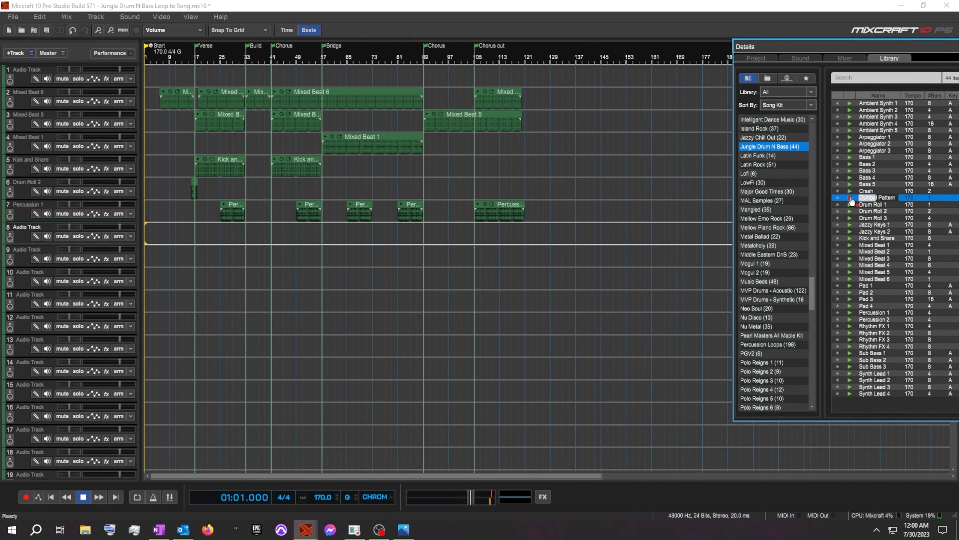
left_click_drag(852, 199, 197, 232)
left_click_drag(324, 242, 482, 243)
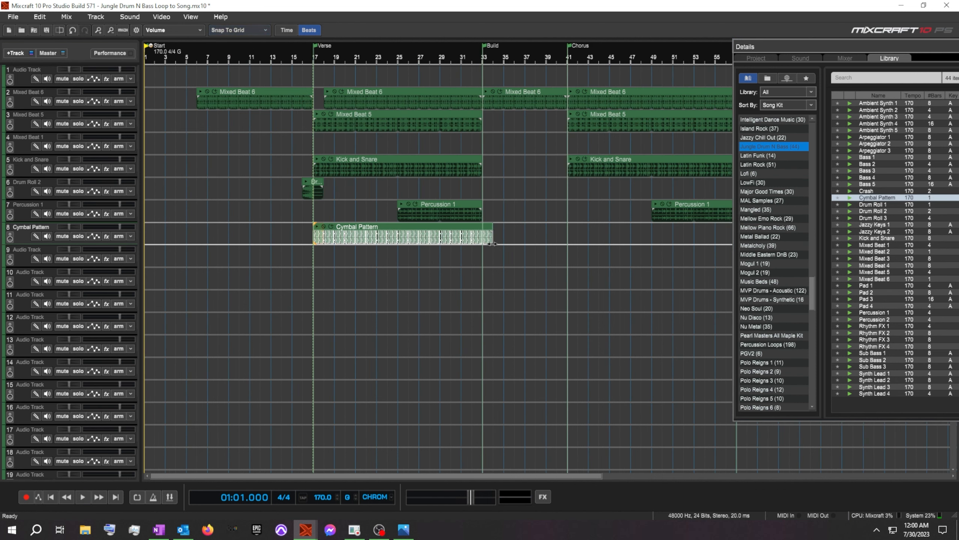
Copy the Cymbal Pattern clip to bars 41 and 89, extending the copy at bar 89 to bar 121.
left_click_drag(333, 228, 587, 228)
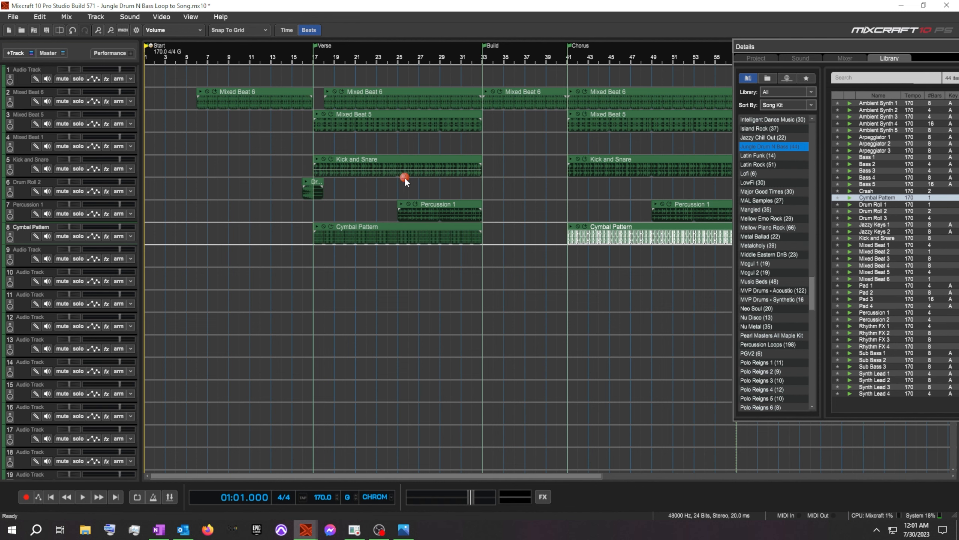
scroll(403, 178, "down", 2)
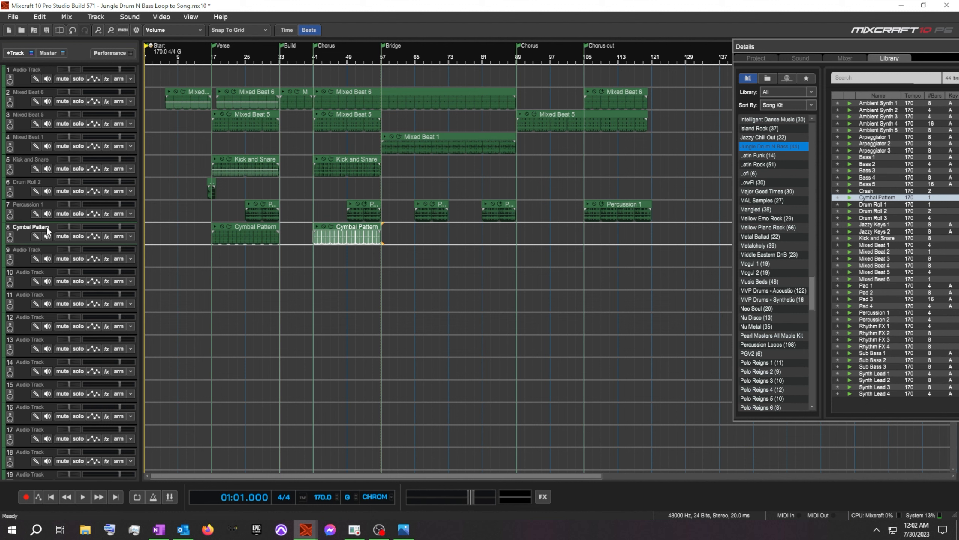
right_click(361, 233)
left_click(425, 252)
left_click_drag(584, 235, 652, 235)
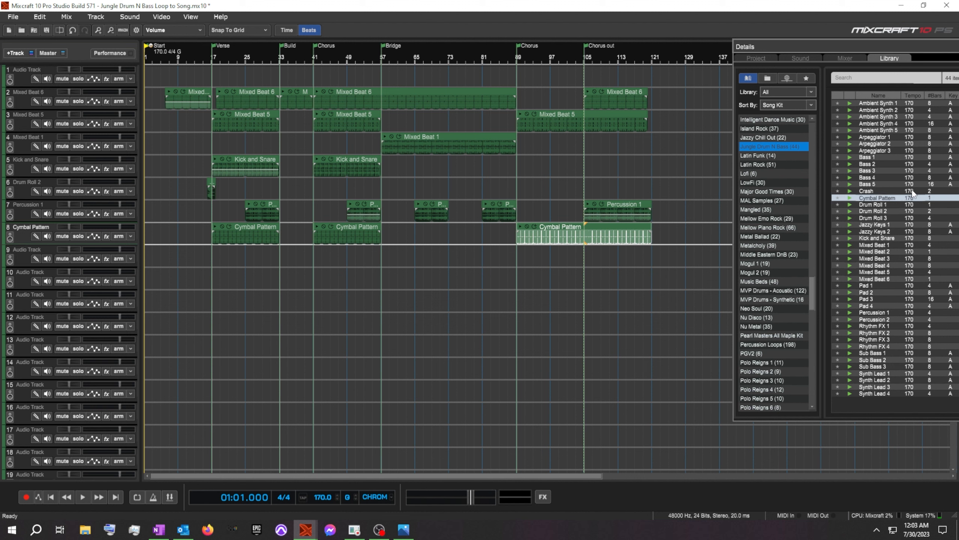
Audition the Crash loop, place it on track 9 and position the clip to start at bar 16.
left_click(851, 191)
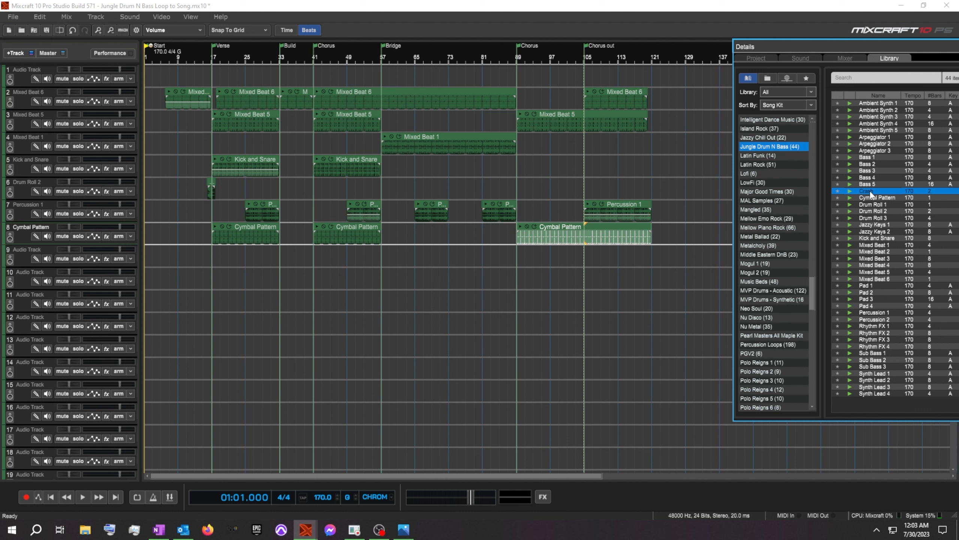
mouse_move(870, 194)
left_mouse_down()
mouse_move(228, 200)
mouse_move(179, 261)
mouse_move(203, 258)
left_mouse_up()
scroll(280, 301, "up", 2)
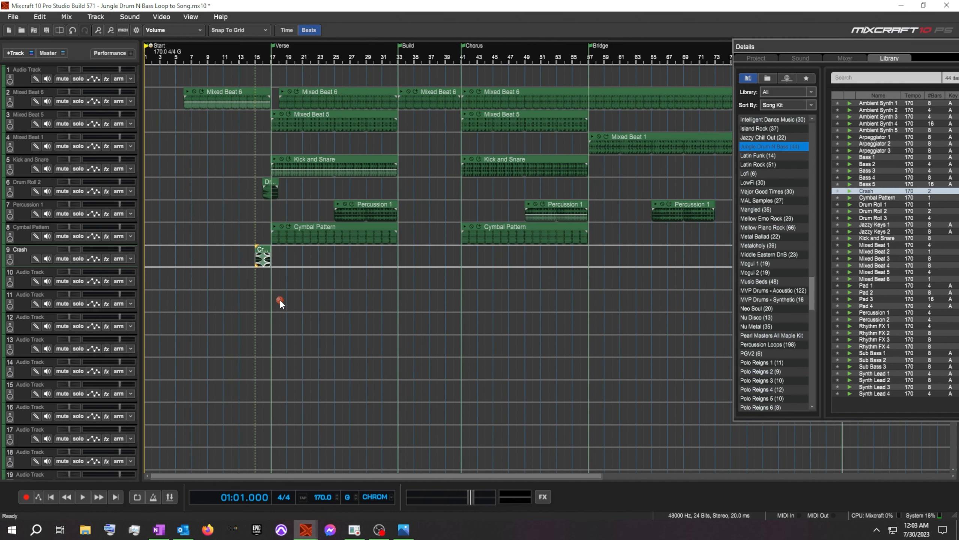
scroll(279, 299, "up", 1)
left_click_drag(339, 250, 347, 258)
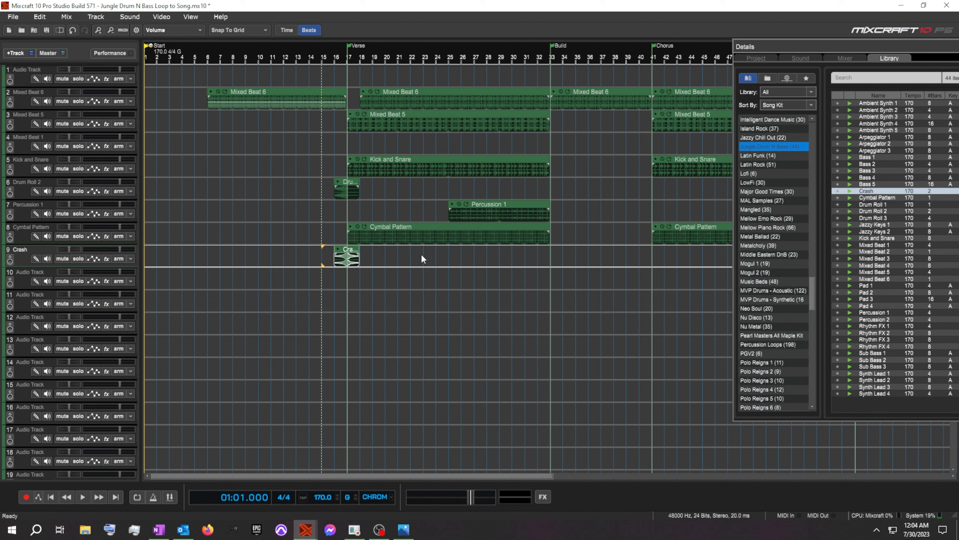
Copy the Crash clip and paste it on track 9 at bars 24 and 40.
left_click(352, 248)
right_click(351, 248)
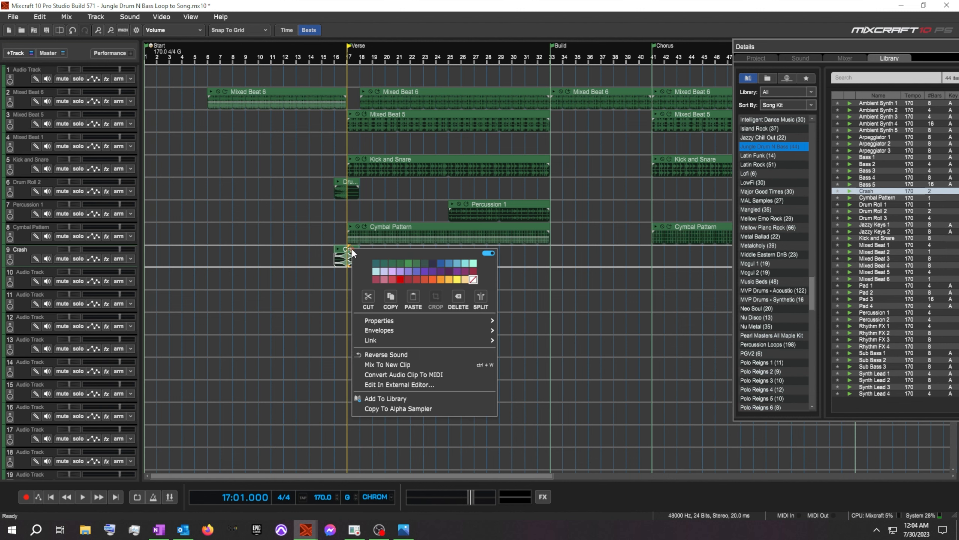
left_click(389, 301)
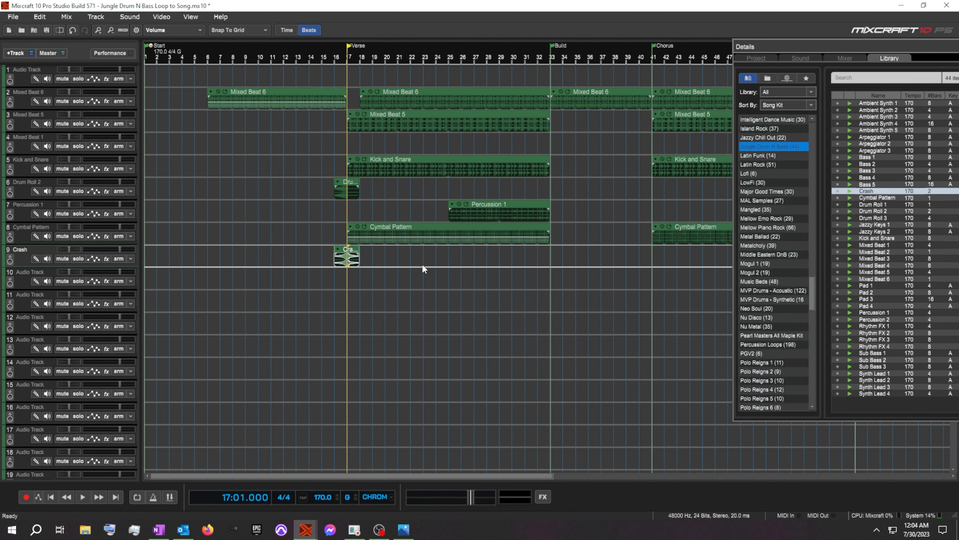
right_click(438, 256)
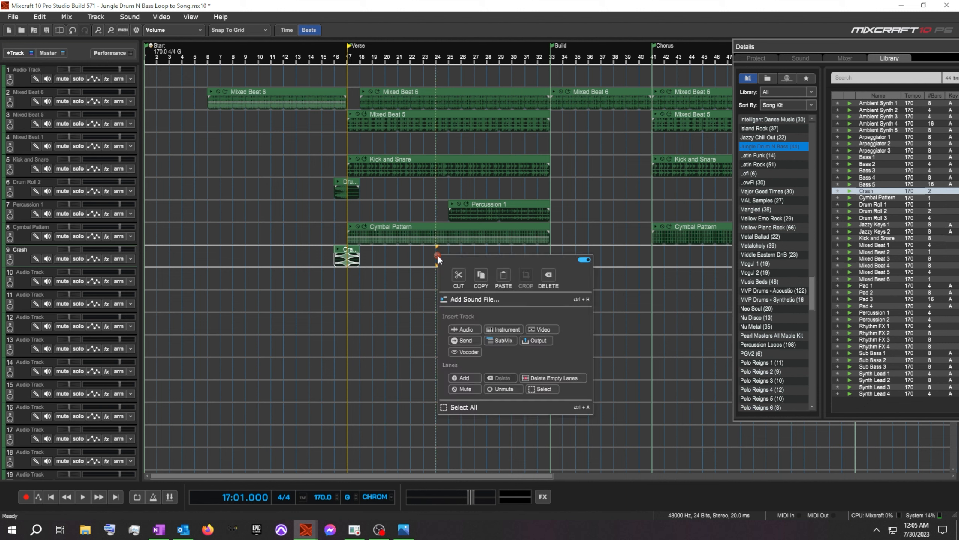
left_click(504, 276)
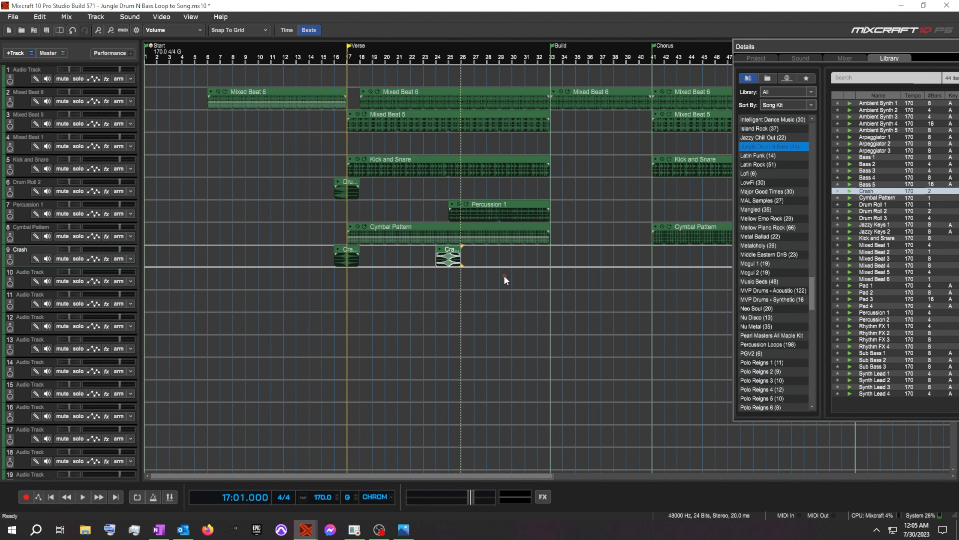
right_click(641, 257)
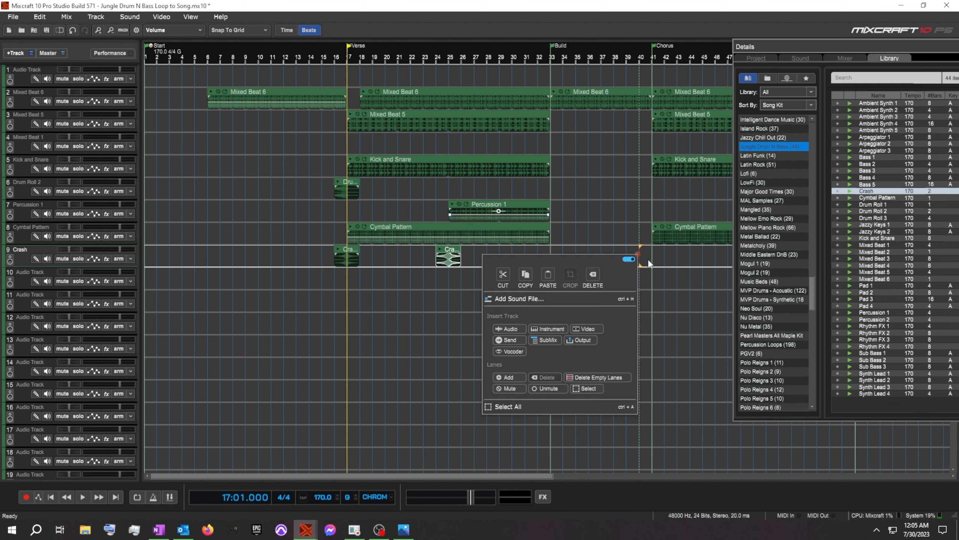
left_click(547, 278)
Paste another Crash clip on track 9 at bar 56, just before the Bridge marker.
scroll(546, 274, "down", 1)
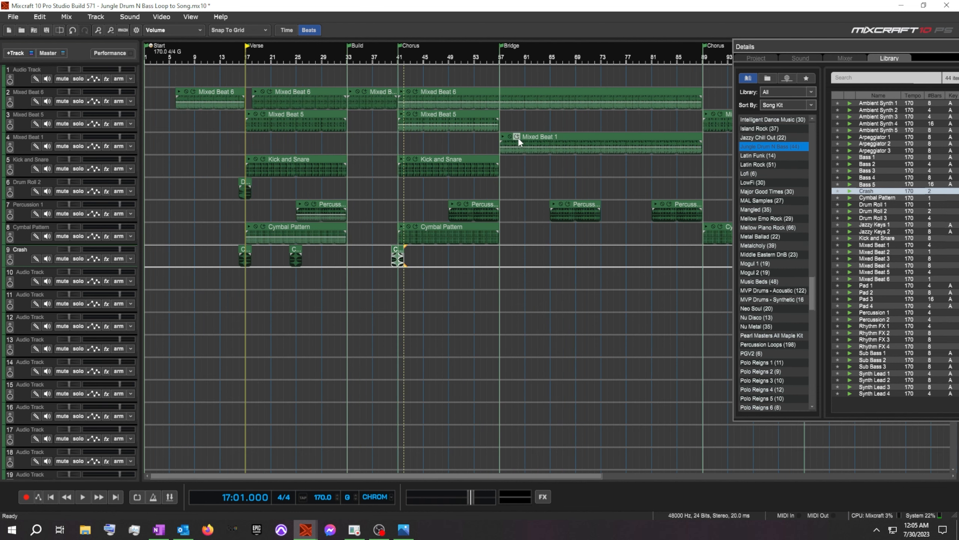
right_click(494, 257)
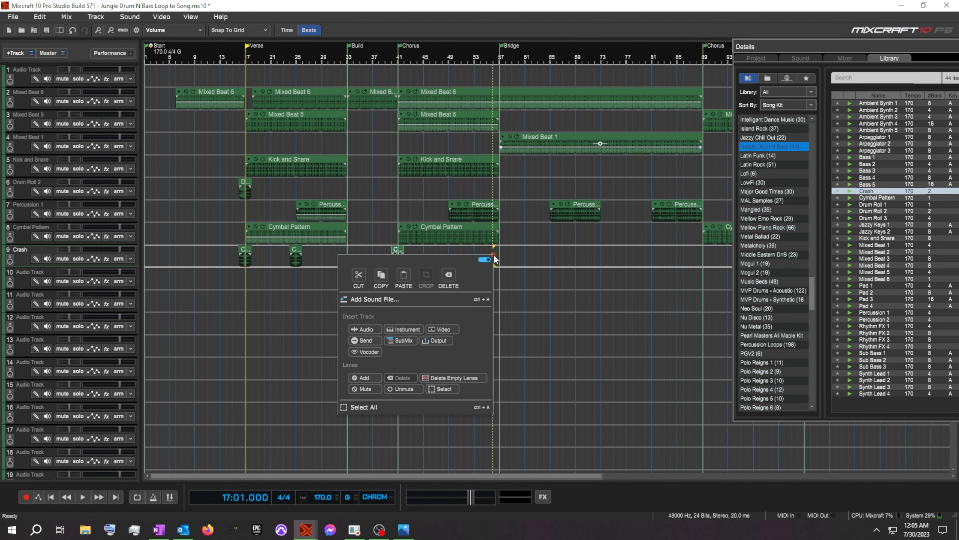
left_click(403, 278)
scroll(598, 285, "up", 2)
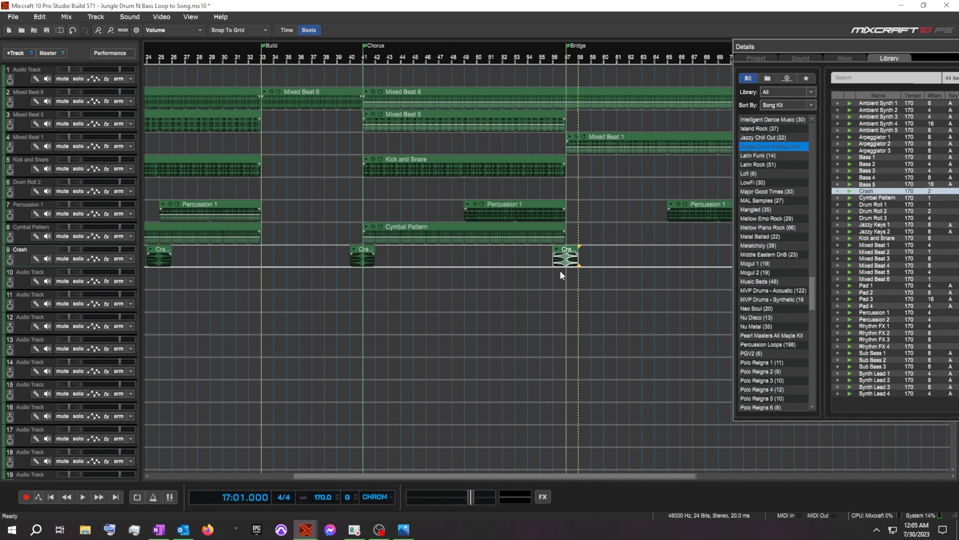
Dock the floating library details window below the timeline and collapse it.
scroll(561, 272, "down", 5)
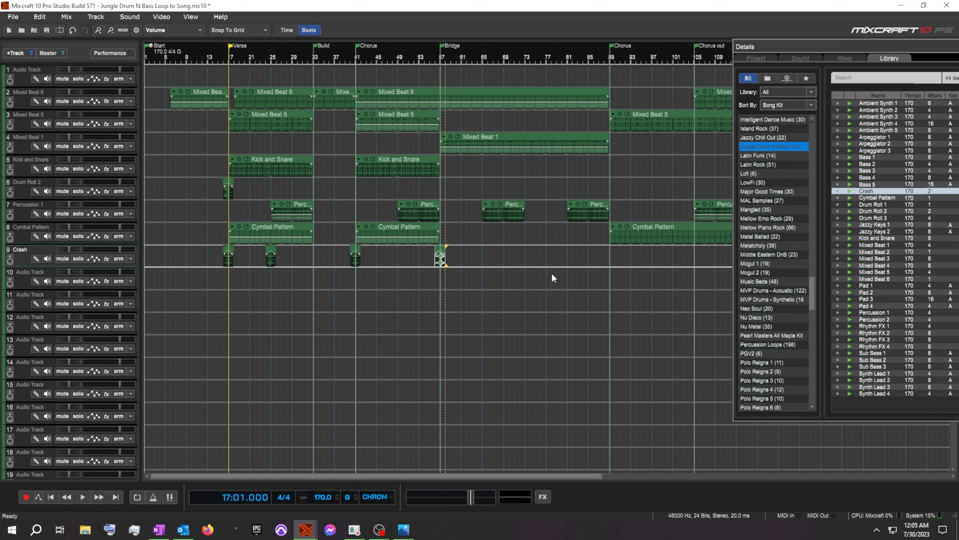
mouse_move(930, 42)
left_mouse_down()
mouse_move(765, 162)
mouse_move(844, 119)
mouse_move(932, 97)
mouse_move(562, 354)
mouse_move(481, 507)
mouse_move(259, 437)
left_mouse_up()
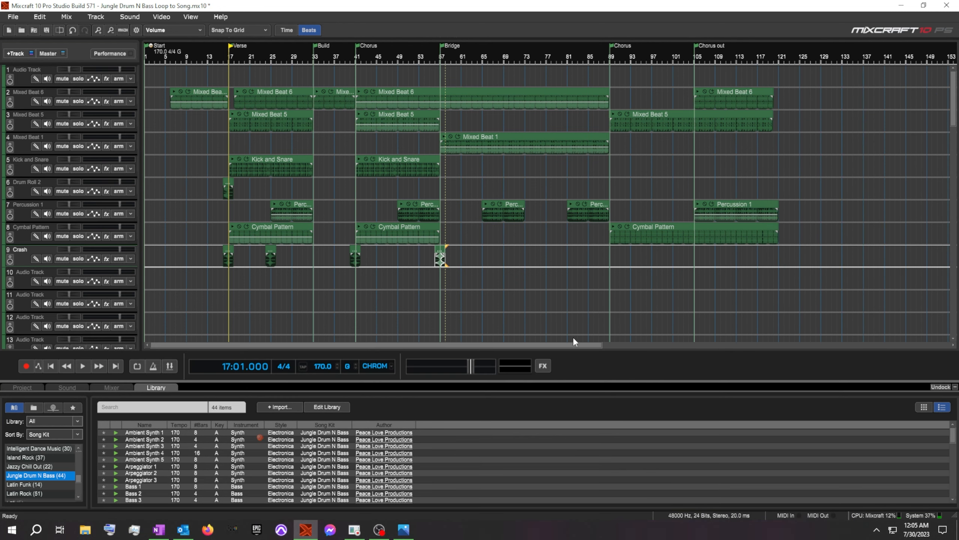
left_click(955, 387)
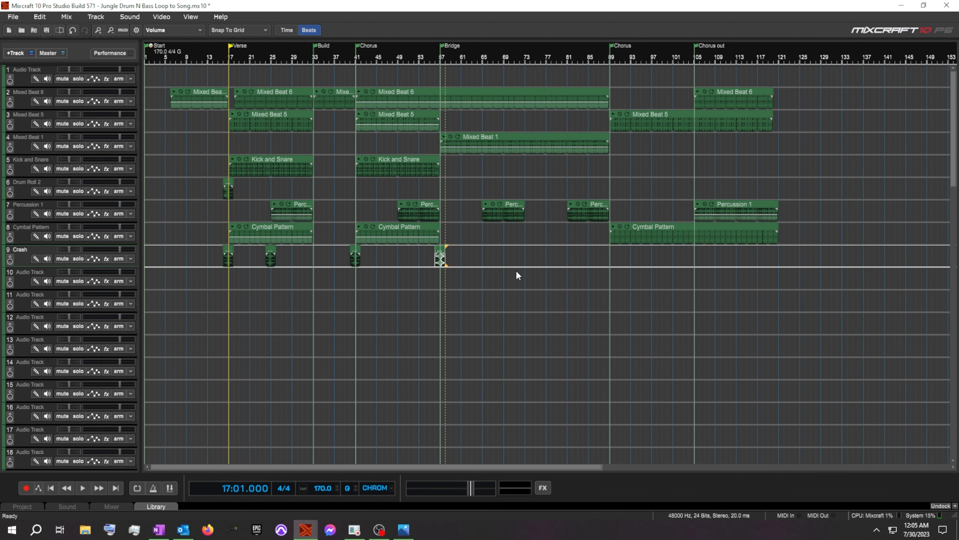
Paste the copied Crash clip on track 9 at bars 64, 72 and 80 in the Bridge section.
scroll(503, 254, "up", 1)
right_click(543, 250)
left_click(452, 275)
right_click(594, 250)
left_click(506, 270)
right_click(645, 254)
left_click(556, 275)
Paste further Crash clips on track 9 at bars 88, 104 and 120.
right_click(697, 252)
left_click(606, 275)
right_click(799, 255)
left_click(708, 277)
right_click(900, 255)
left_click(814, 275)
Return the playhead to the start of the song with the whole arrangement in view.
left_click(379, 281)
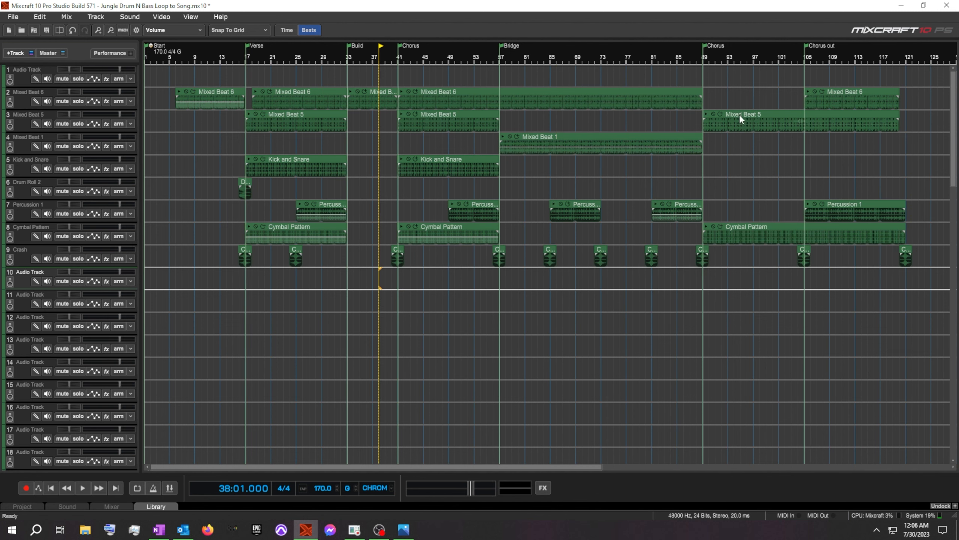
left_click(204, 253)
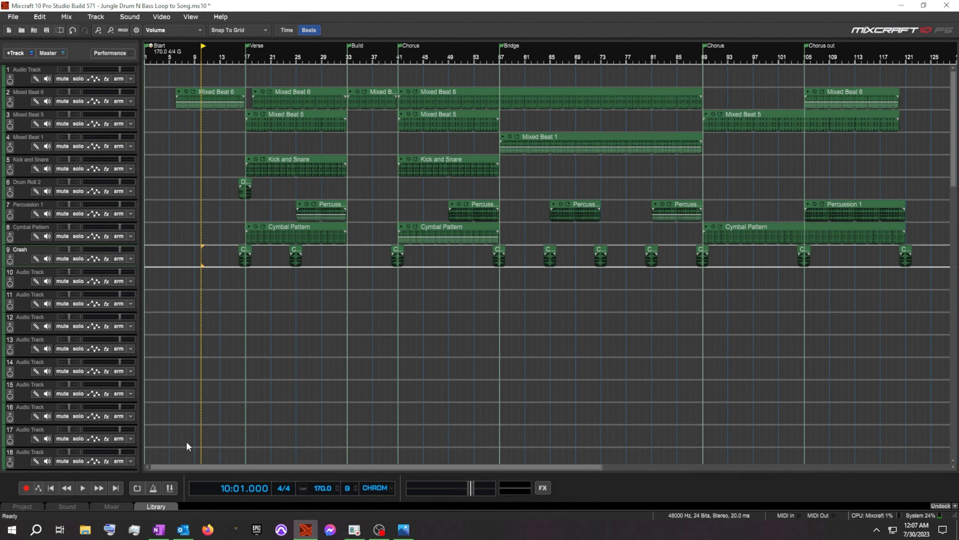
left_click(50, 488)
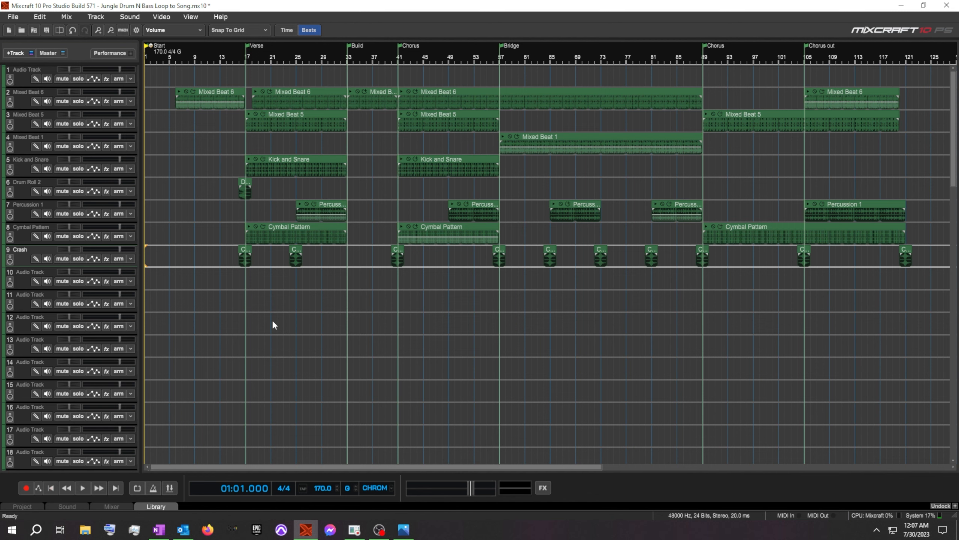
scroll(273, 321, "down", 2)
scroll(273, 321, "up", 1)
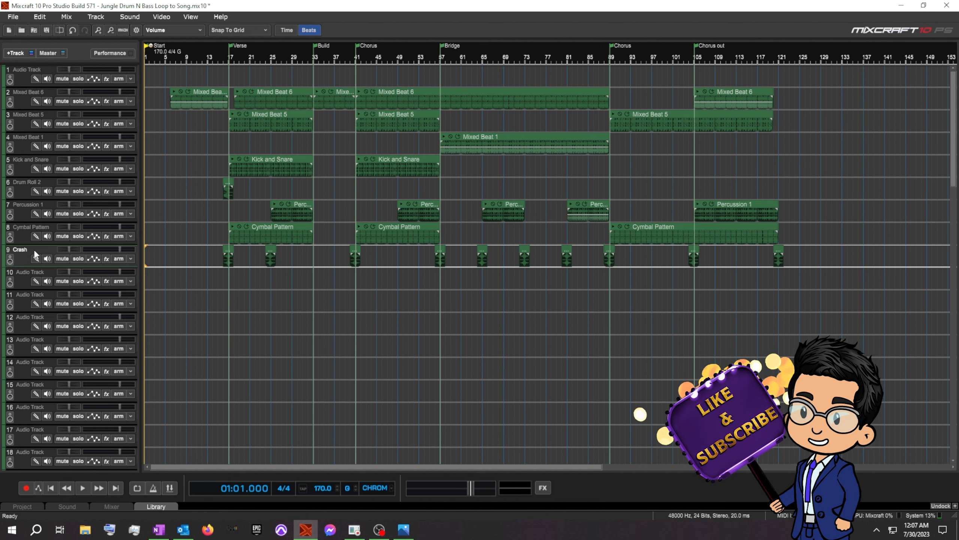
Select the tracks from Mixed Beat 6 through Crash and lower their volumes together to about -10 dB.
left_click(22, 103, "shift")
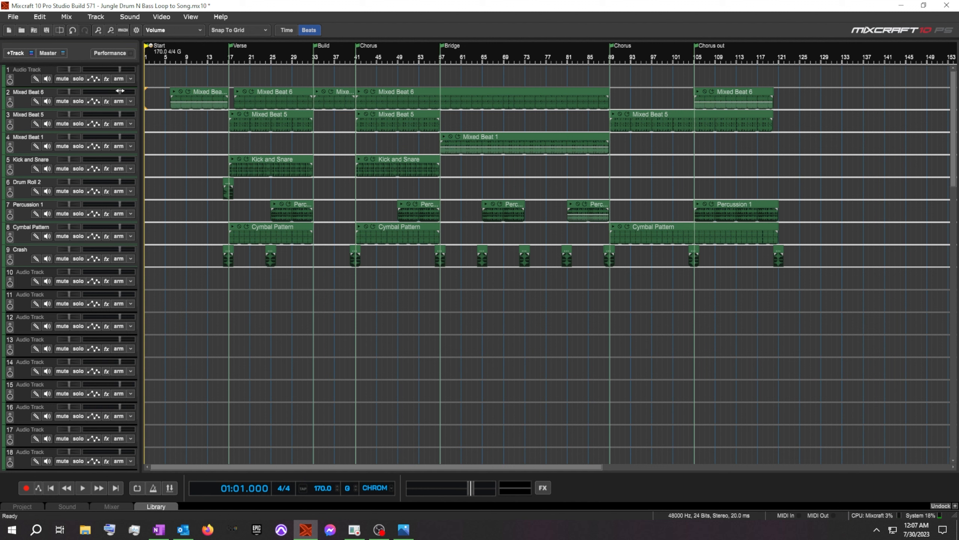
mouse_move(120, 91)
left_click_drag(119, 91, 102, 92)
Insert a SubMix track at the first audio track and name it Drums.
right_click(20, 80)
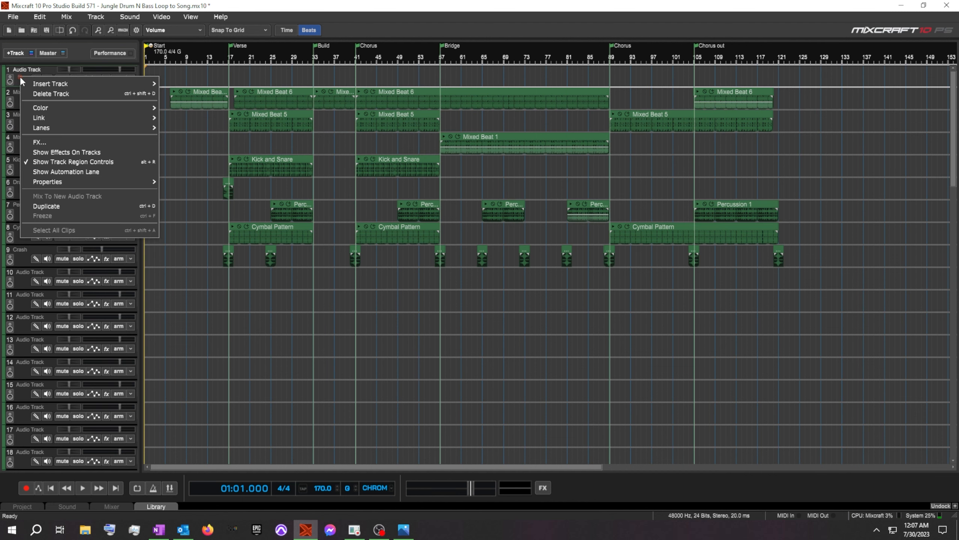
mouse_move(71, 88)
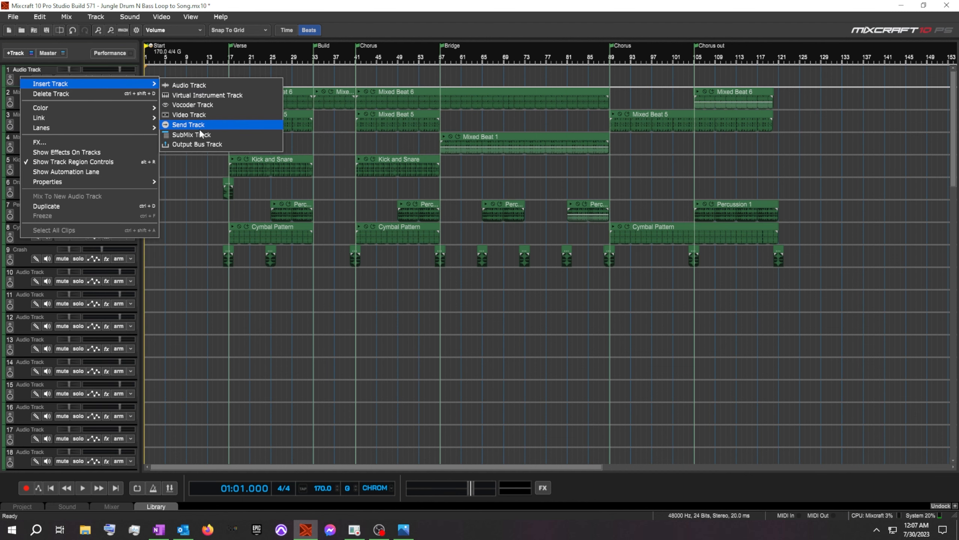
left_click(209, 135)
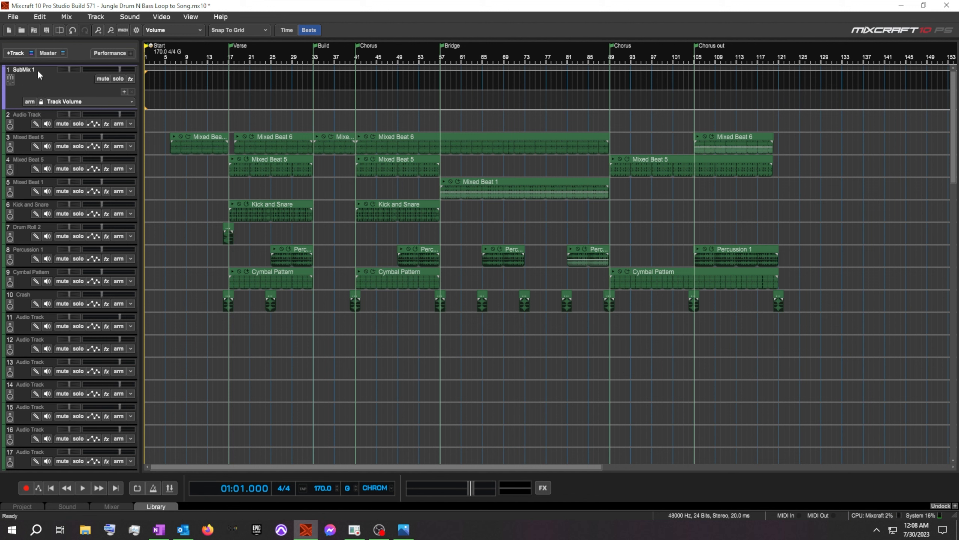
double_click(38, 69)
type("Drums")
key("Return")
Select tracks 2 through 10, from the empty audio track to Crash, and move them into the Drums submix.
left_click(21, 303)
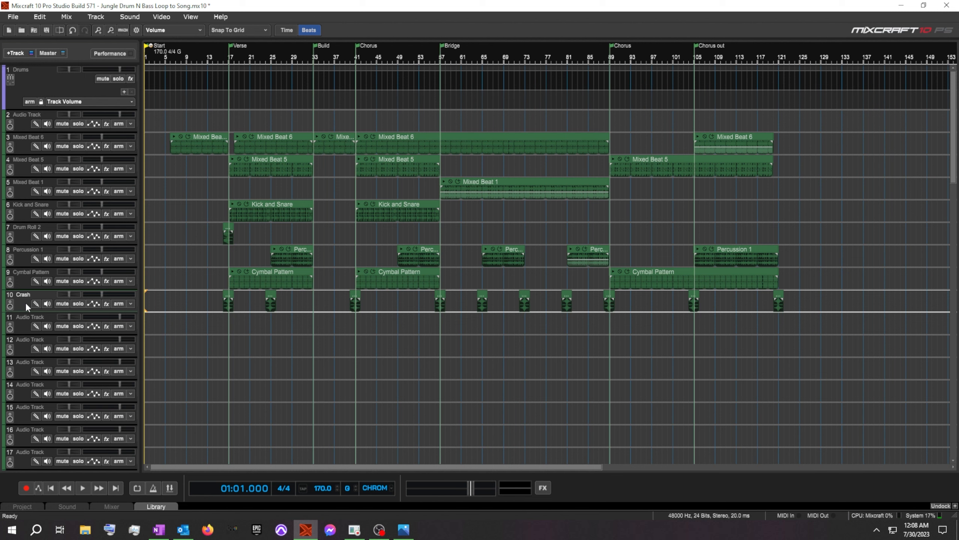
left_click(24, 122)
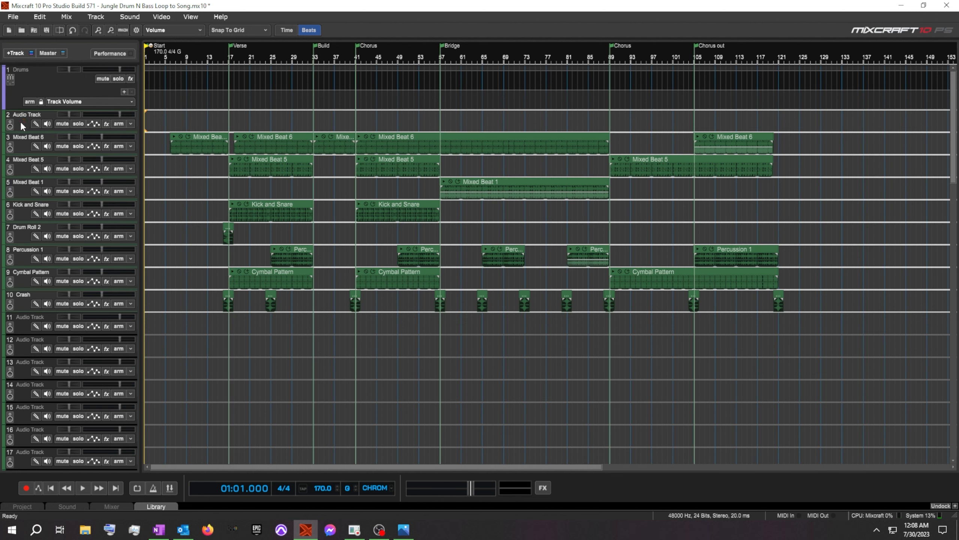
left_click_drag(21, 122, 25, 122)
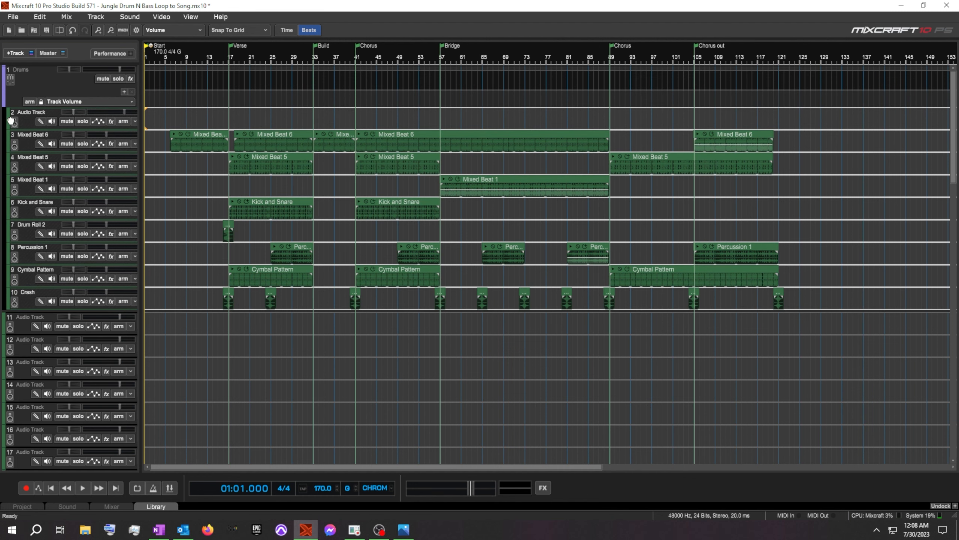
left_click_drag(41, 99, 43, 98)
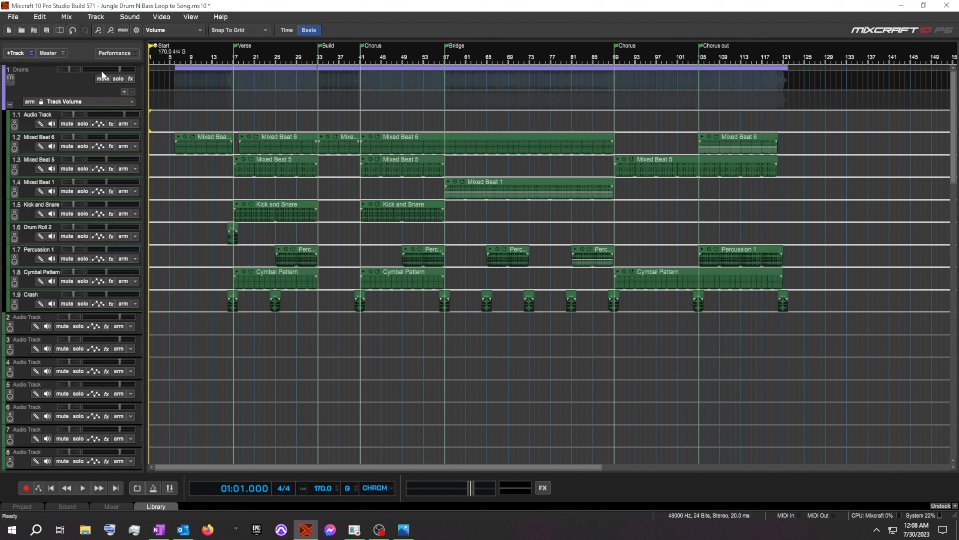
Play the arrangement from the start to hear the drum layers through the Drums submix.
mouse_move(118, 69)
left_click(51, 489)
left_click(83, 488)
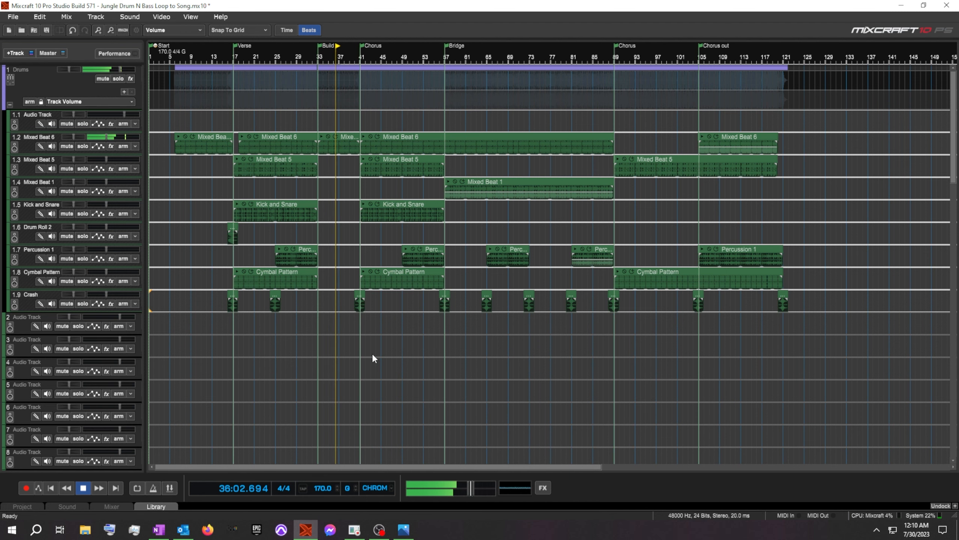
scroll(371, 353, "up", 1)
scroll(426, 359, "up", 1)
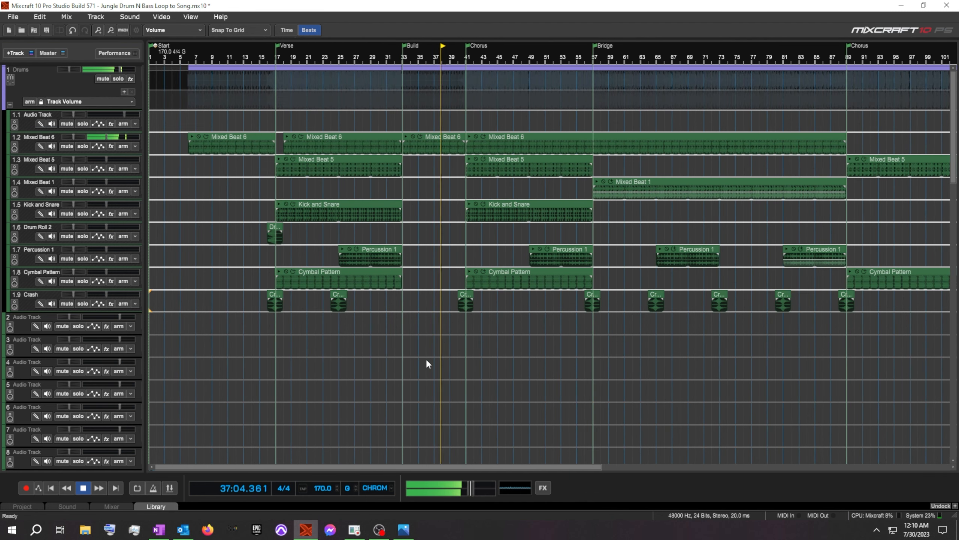
scroll(426, 360, "down", 1)
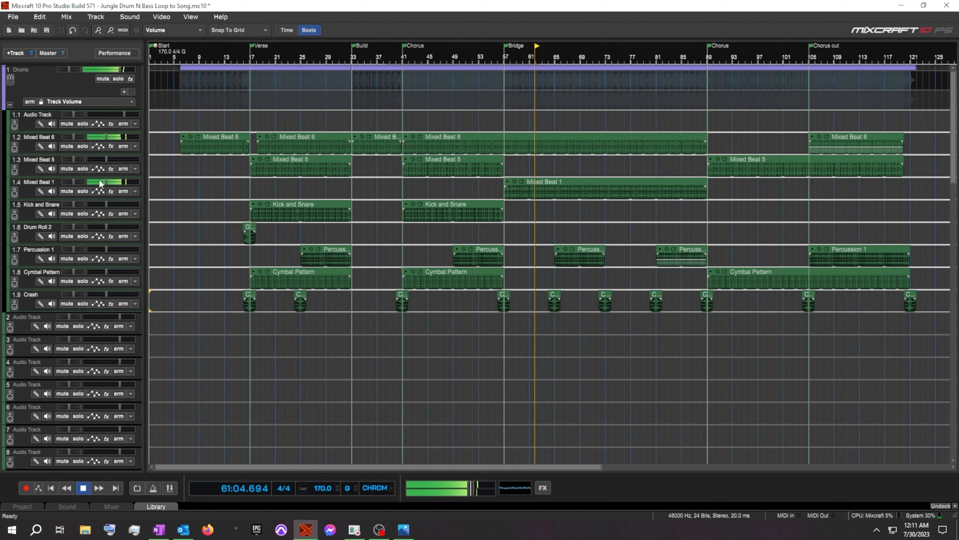
Clear the multi-track selection and raise the volume of the Mixed Beat 1 track slightly on its own.
left_click_drag(106, 182, 107, 183)
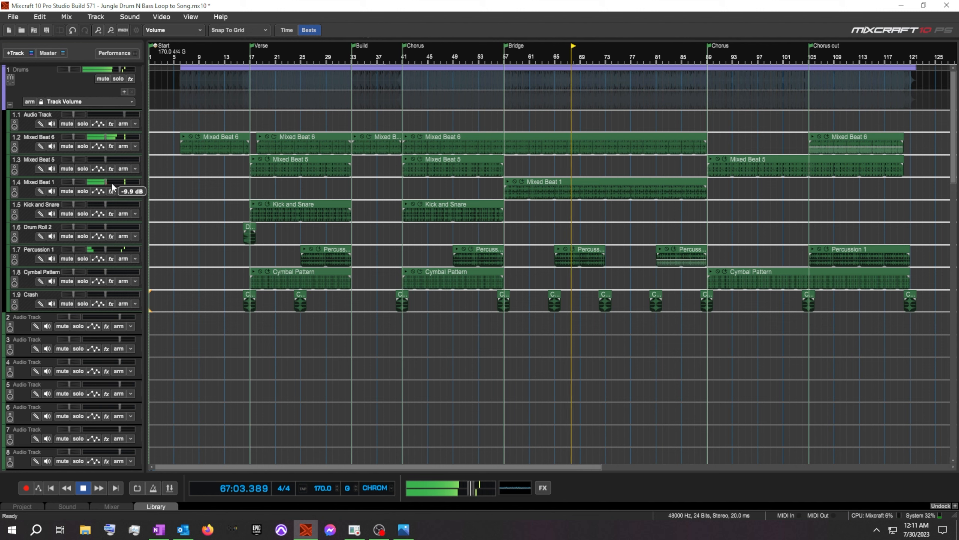
left_click(28, 188)
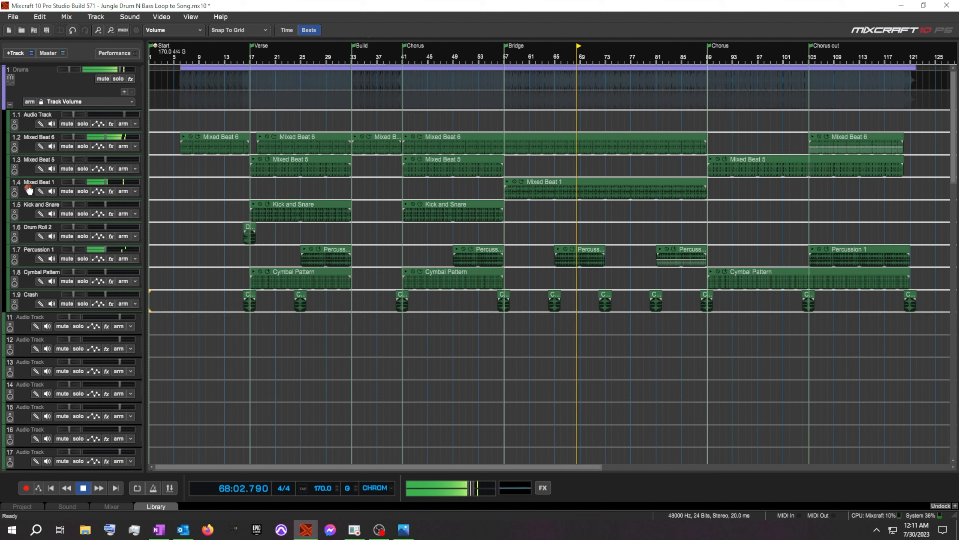
left_click(106, 182)
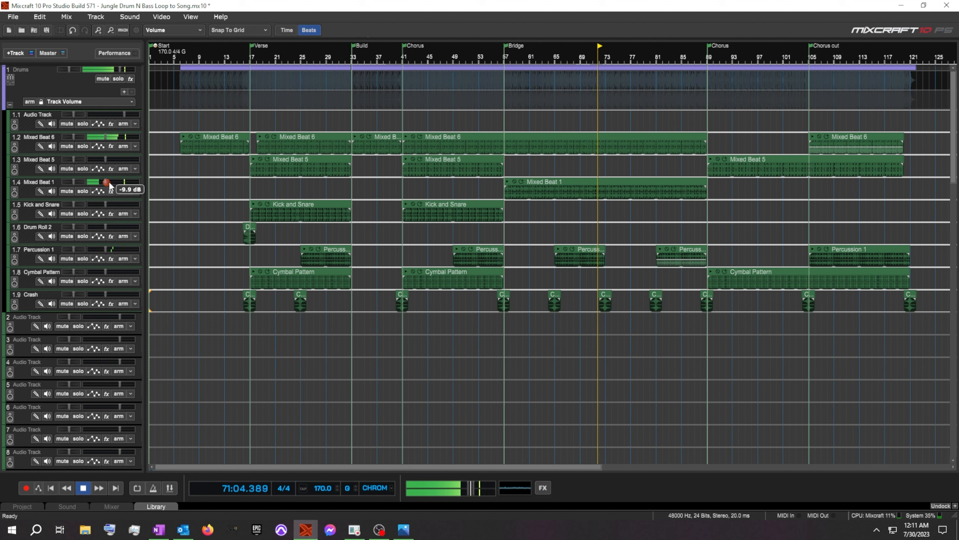
left_click(114, 182)
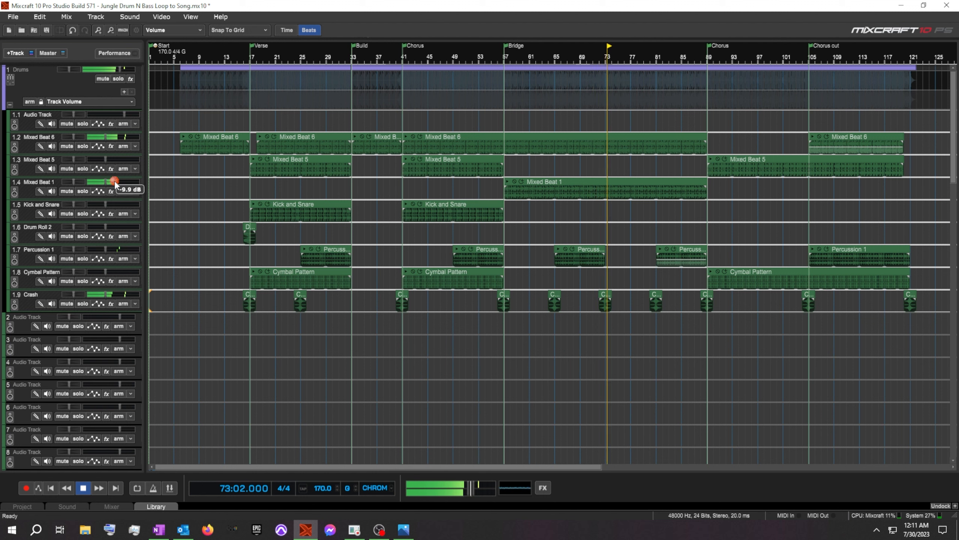
double_click(28, 183)
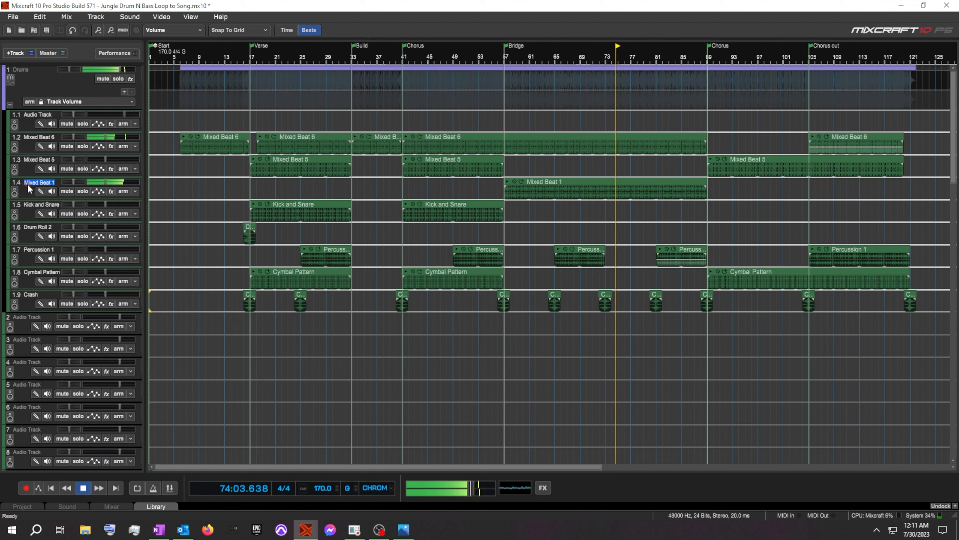
left_click(28, 167)
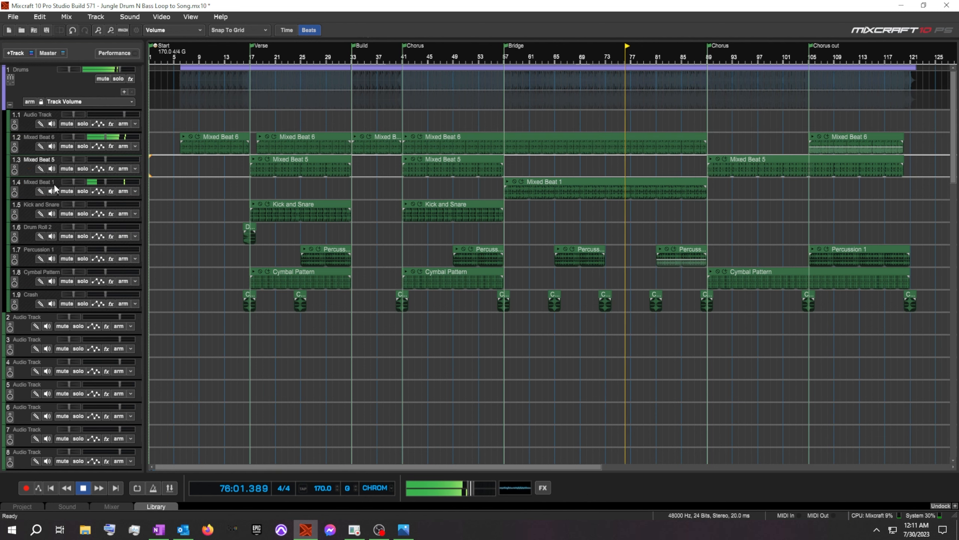
left_click(105, 182)
mouse_move(105, 181)
left_mouse_down()
mouse_move(120, 182)
mouse_move(109, 183)
left_mouse_up()
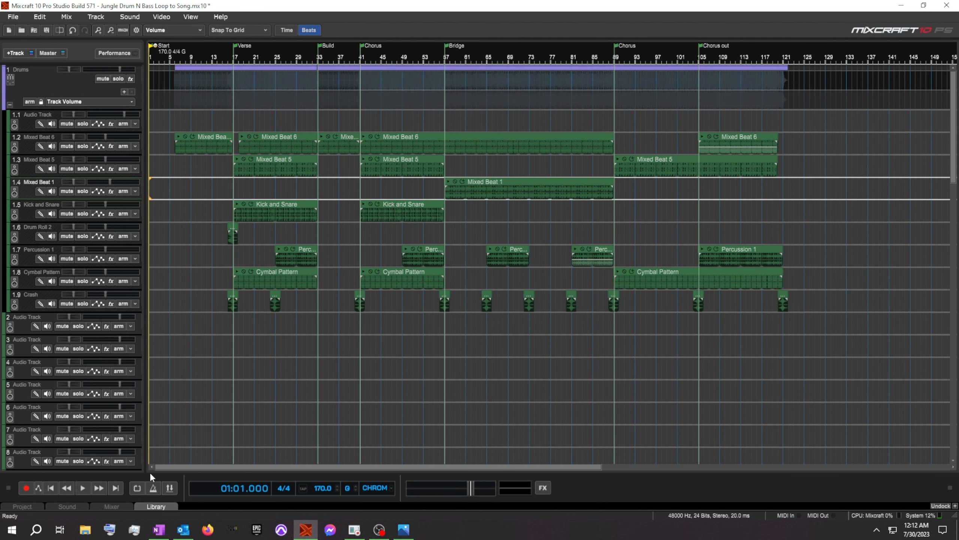
Turn on loop playback for the song, then reopen and undock the library and move it aside from the earlier sections.
left_click(138, 488)
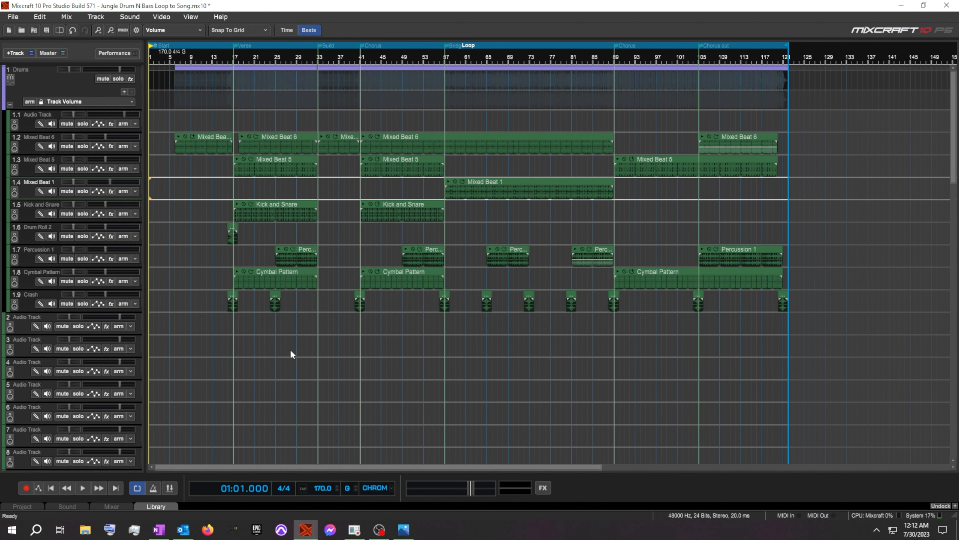
left_click(157, 506)
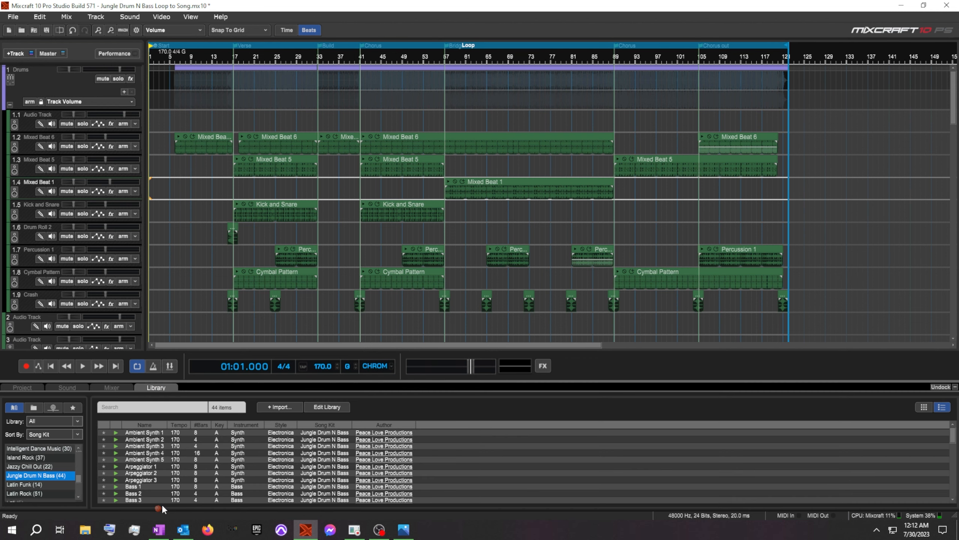
left_click(943, 386)
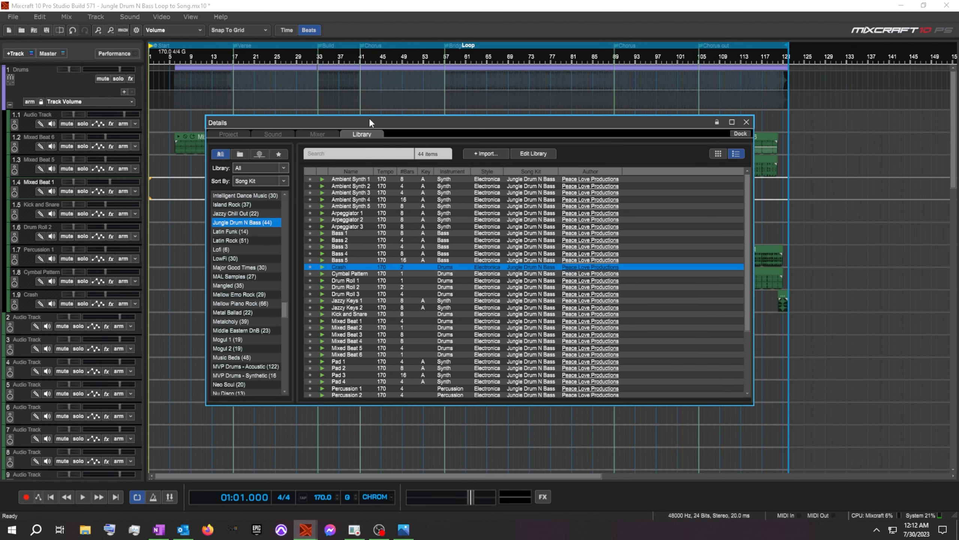
left_click_drag(365, 124, 852, 45)
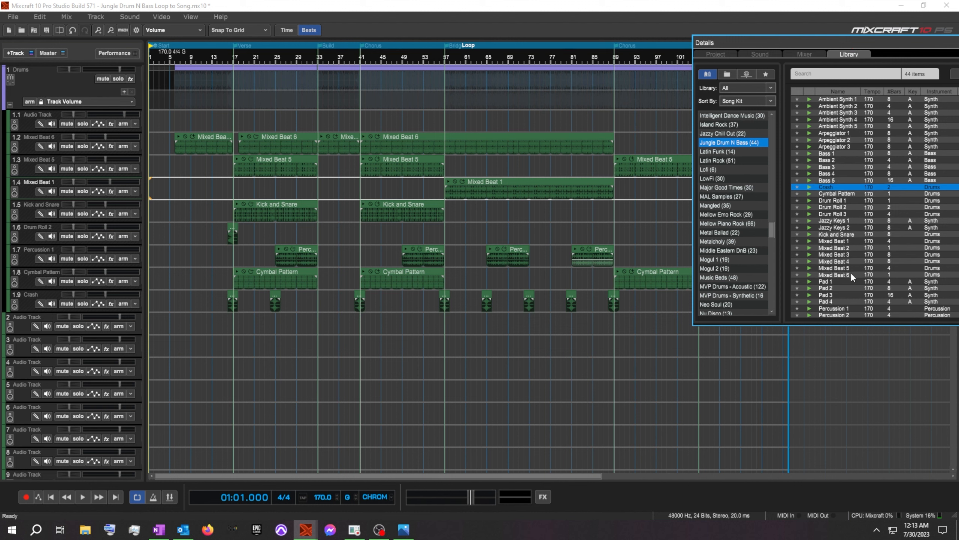
Collapse the Drums submix and make the floating library window taller to fit the full Jungle Drum N Bass loop list.
scroll(851, 272, "down", 4)
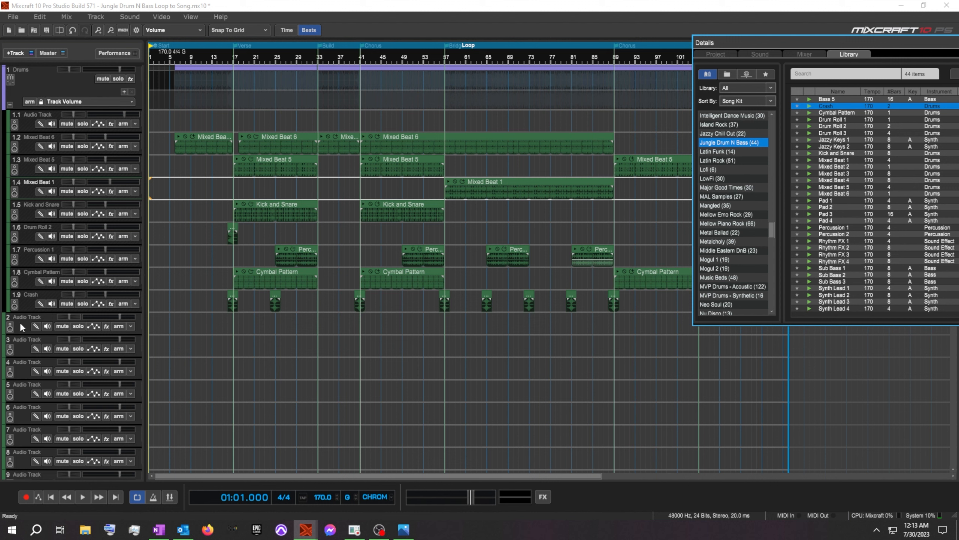
left_click(9, 106)
left_click_drag(818, 323, 817, 452)
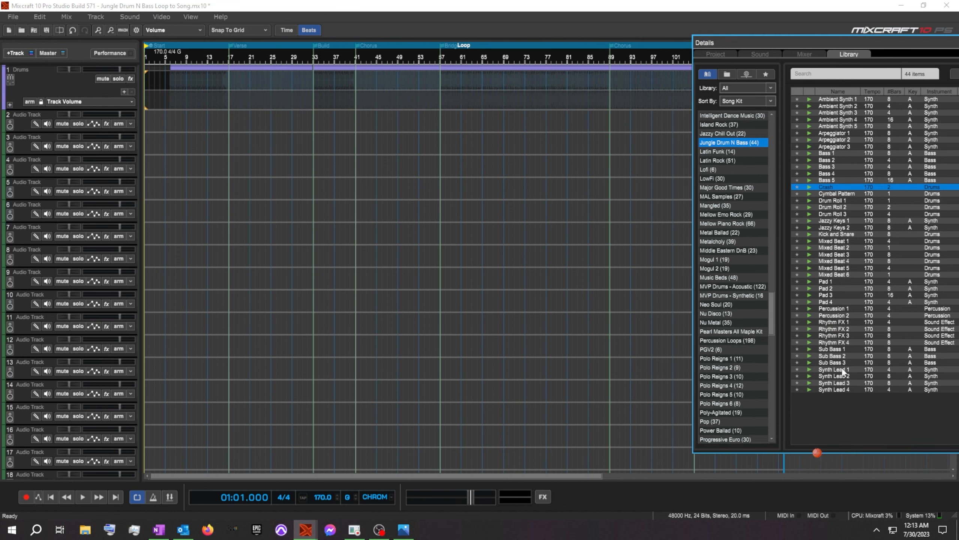
Audition the Bass 1, Bass 2, Bass 3, Bass 4 and Bass 5 loops in the library.
left_click(810, 154)
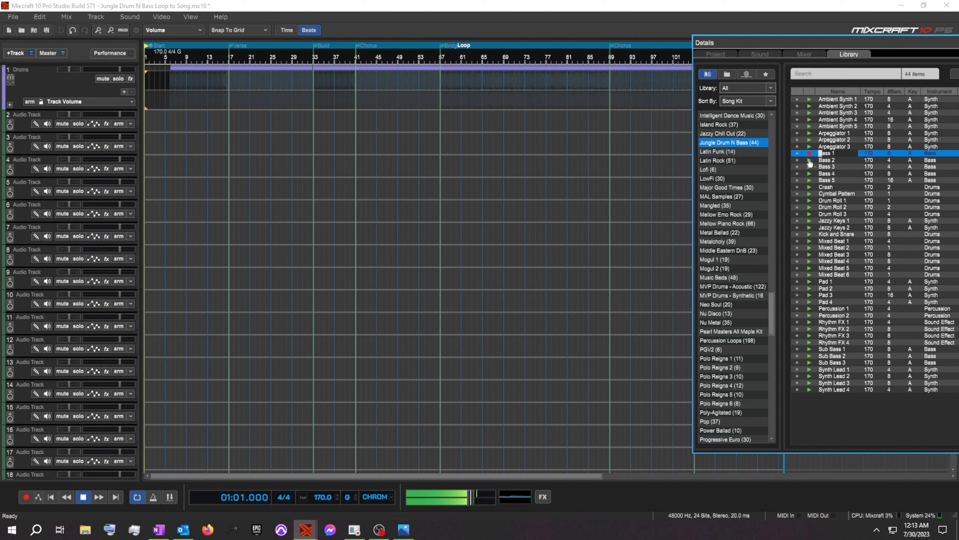
left_click(810, 161)
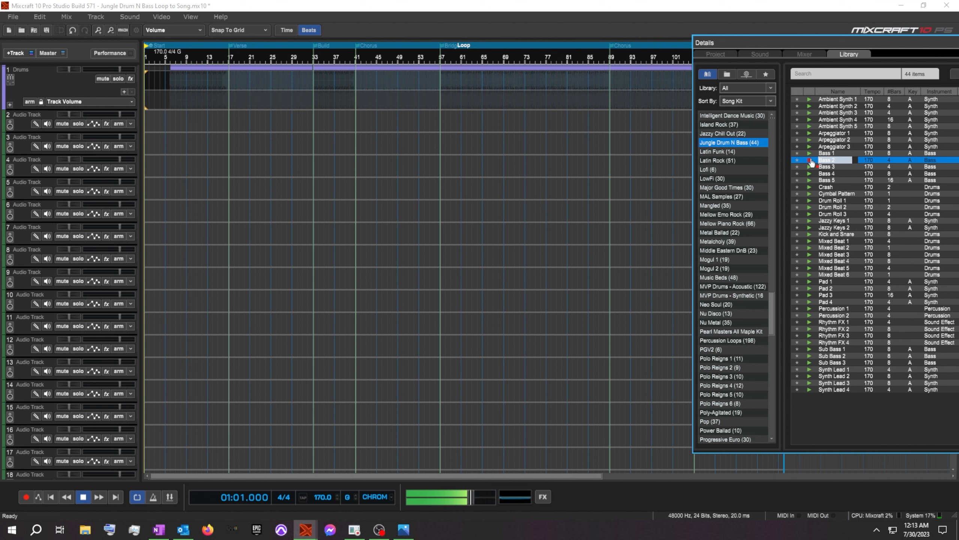
left_click(810, 167)
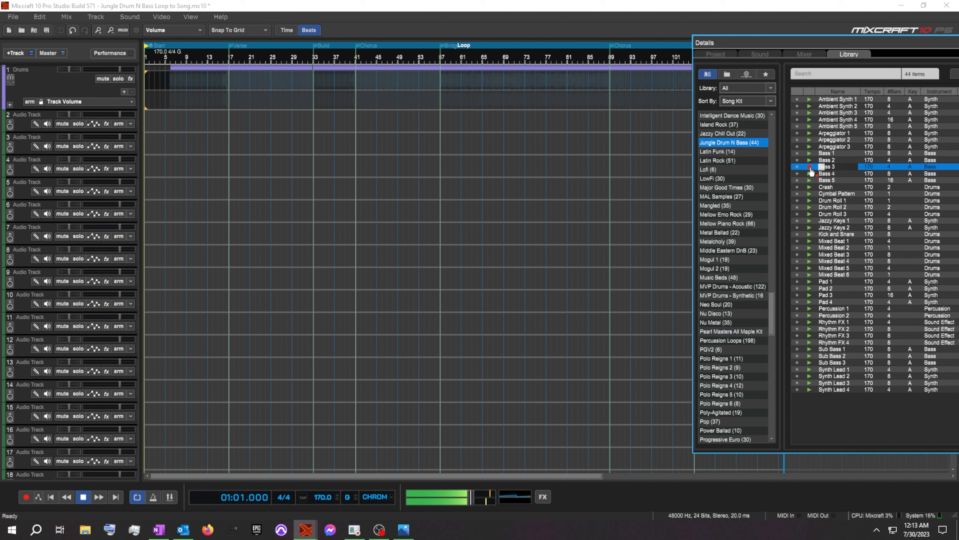
left_click(810, 169)
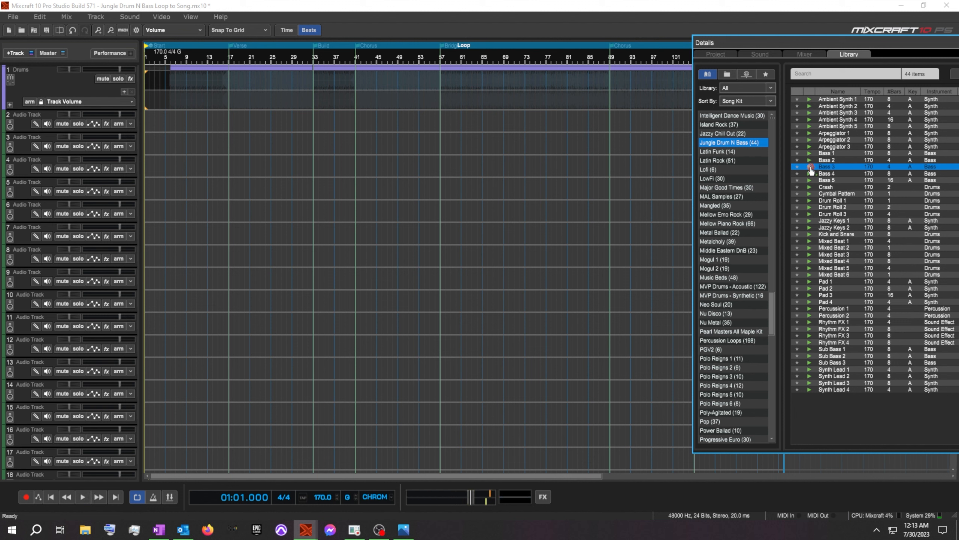
left_click(810, 174)
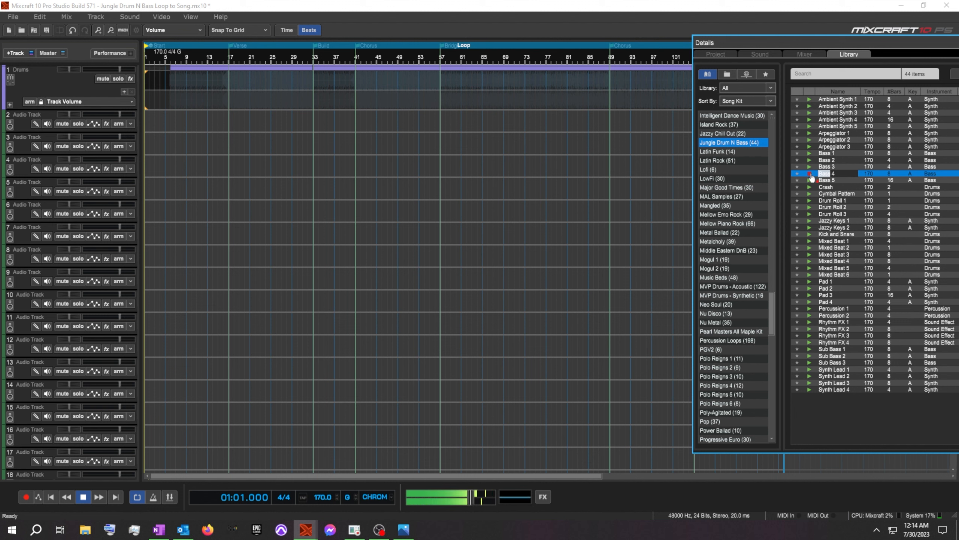
left_click(810, 175)
left_click(811, 180)
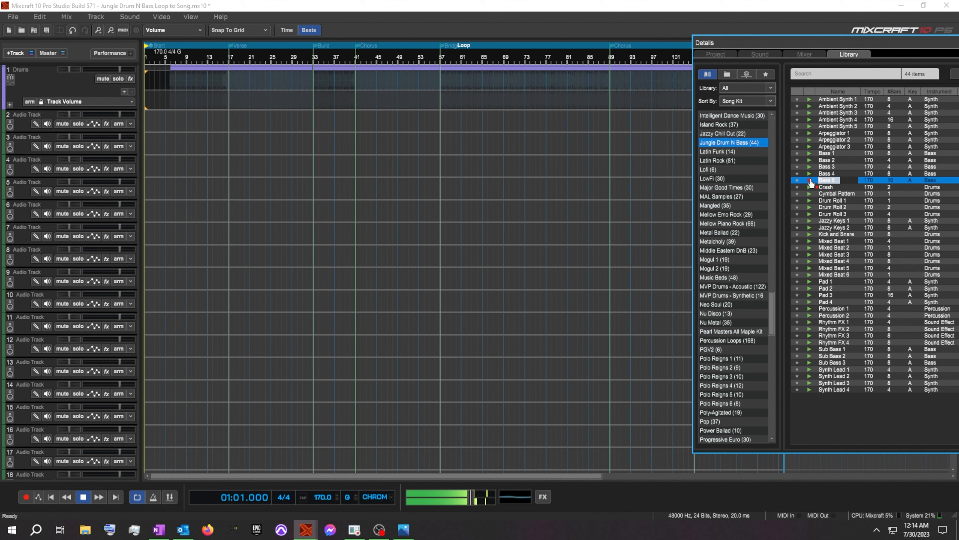
left_click(810, 182)
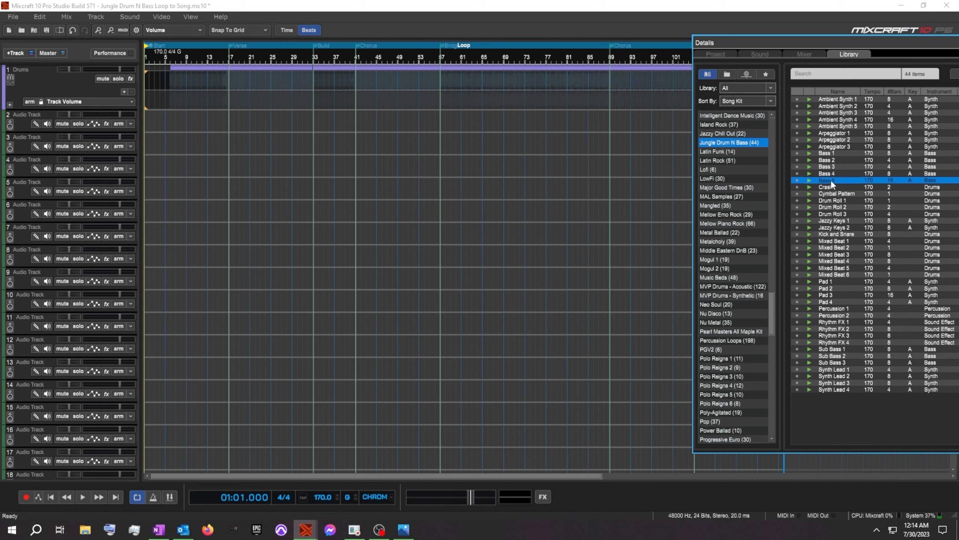
Add the Bass 5 loop at the start of track 2 and switch the project key to A.
mouse_move(831, 180)
left_mouse_down()
mouse_move(250, 117)
mouse_move(133, 115)
mouse_move(149, 118)
left_mouse_up()
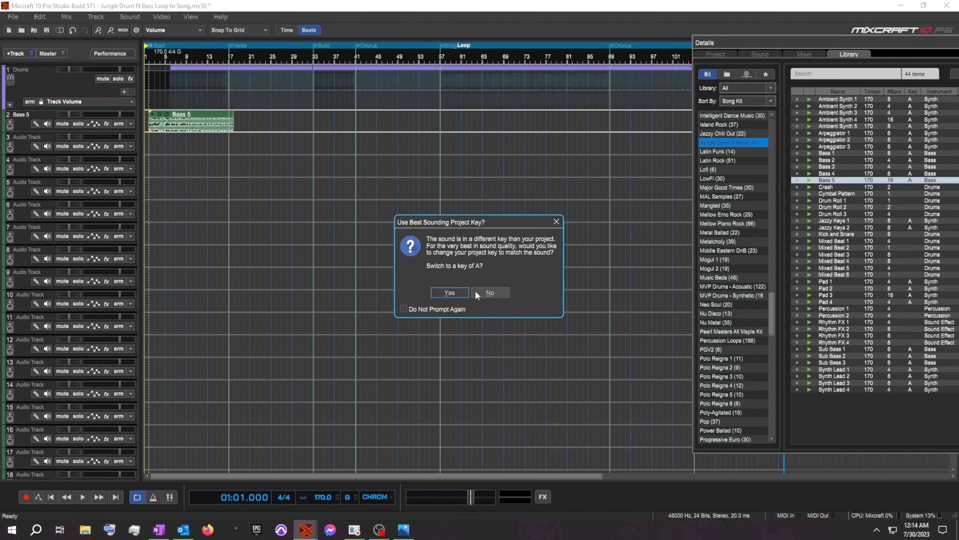
left_click(450, 293)
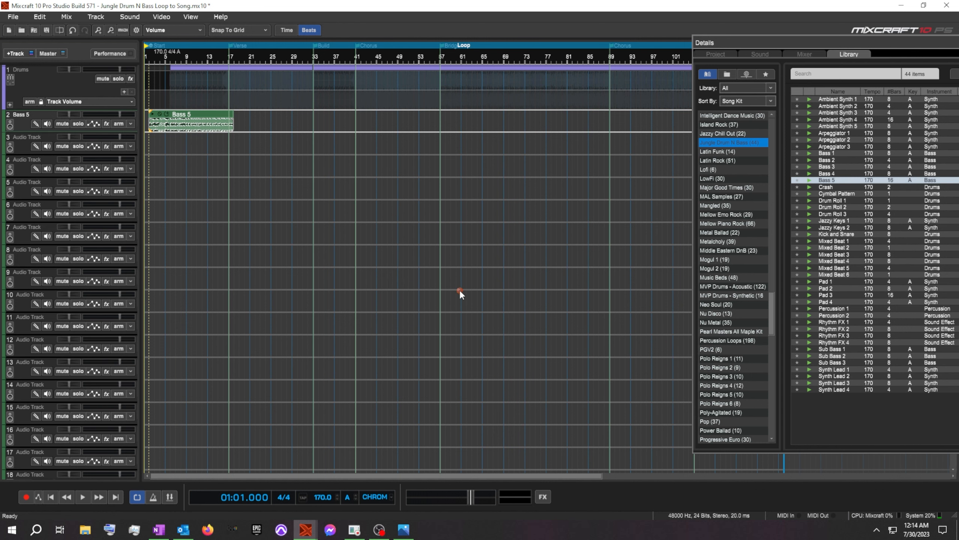
left_click(228, 152)
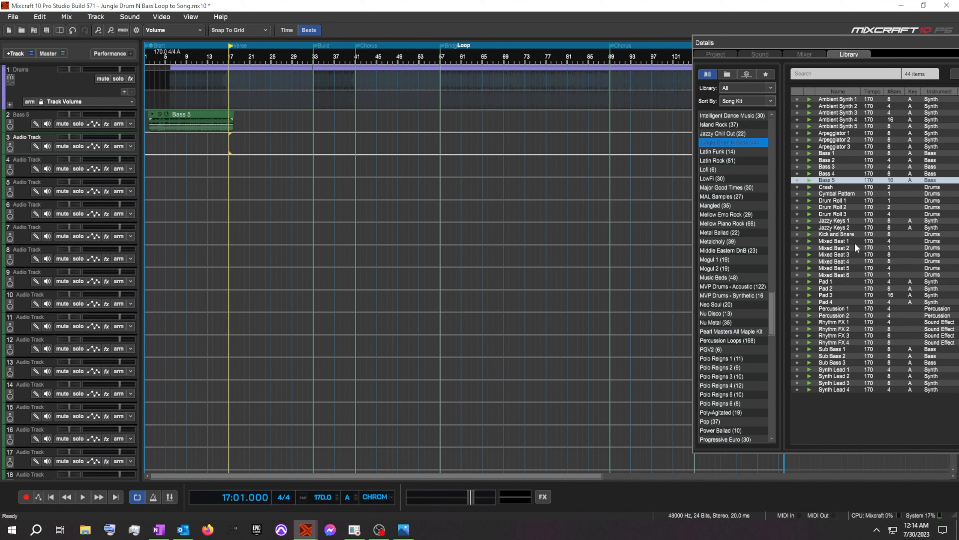
Audition the Bass 1, Sub Bass 1, Sub Bass 2 and Sub Bass 3 loops in the library.
left_click(810, 154)
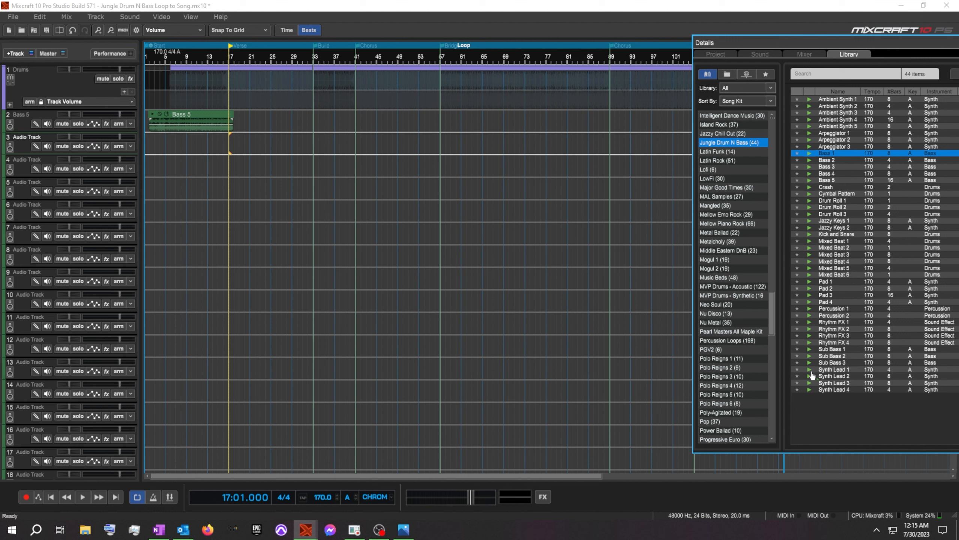
left_click(810, 349)
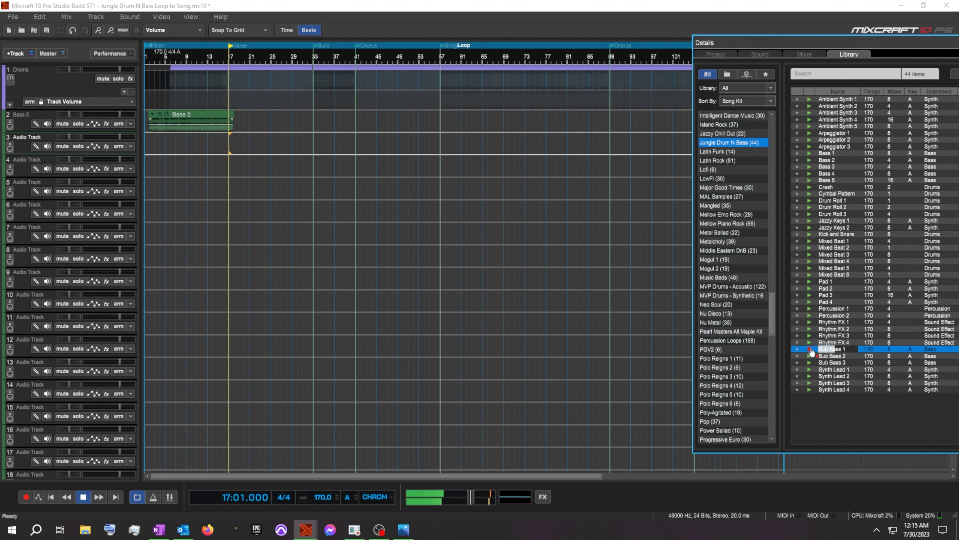
left_click(810, 350)
left_click(809, 356)
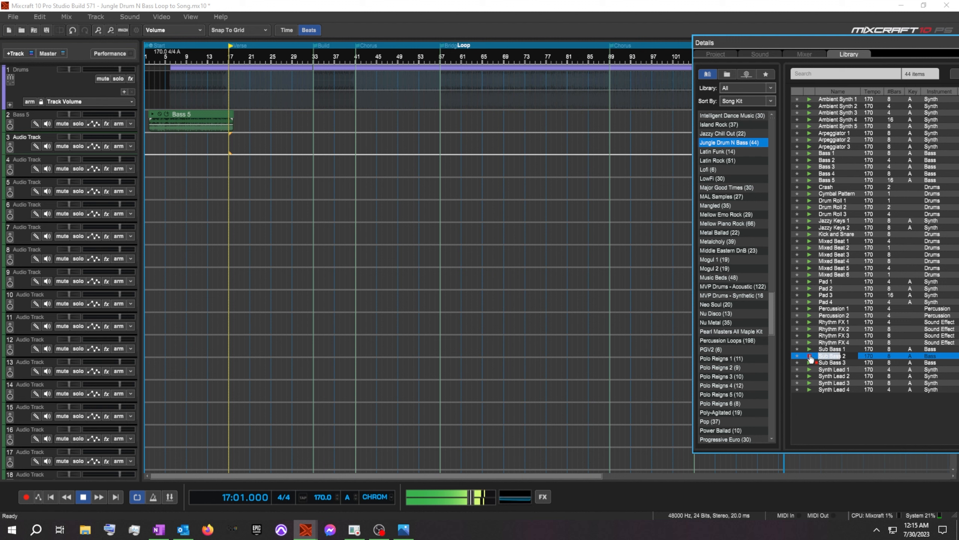
left_click(811, 356)
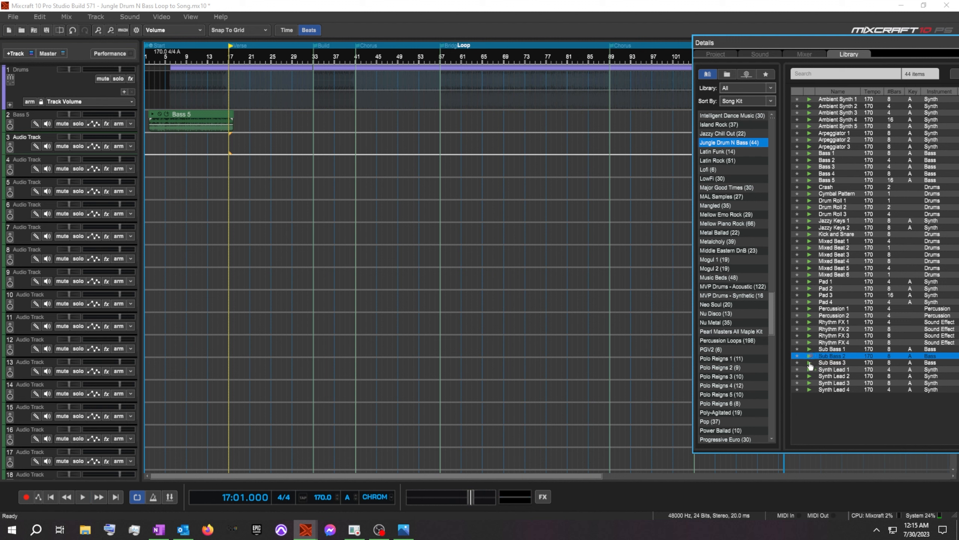
left_click(810, 362)
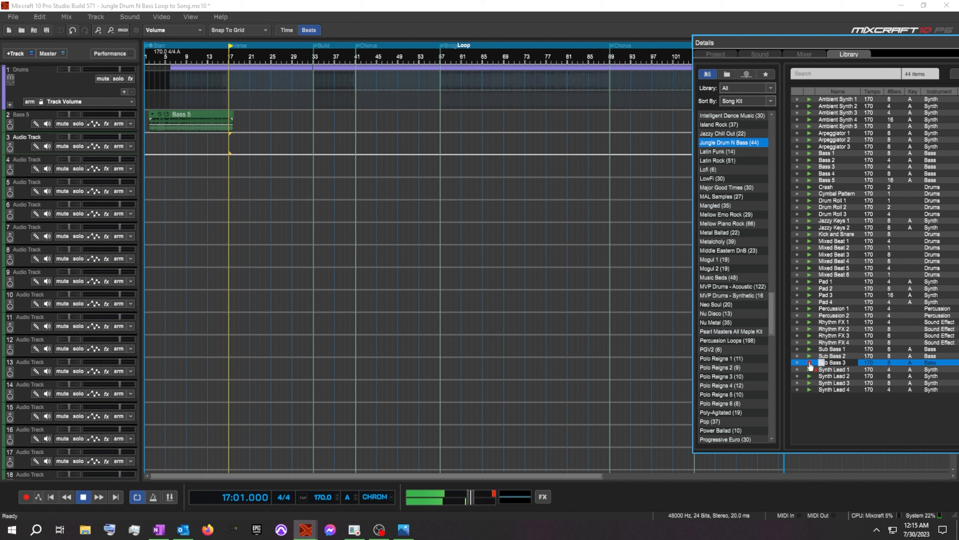
left_click(809, 363)
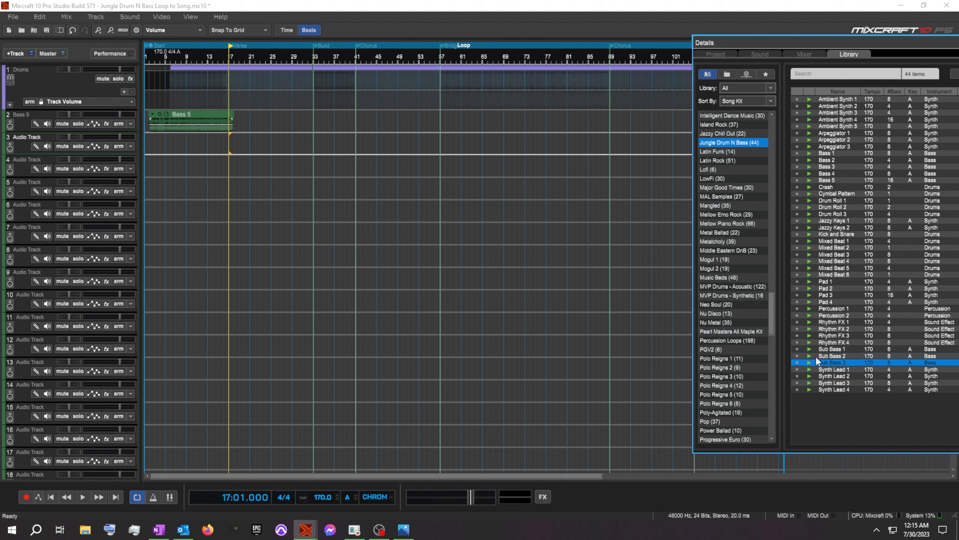
Preview Sub Bass 2 again, place it on track 3 at the Verse marker and loop it out to bar 33.
left_click(809, 356)
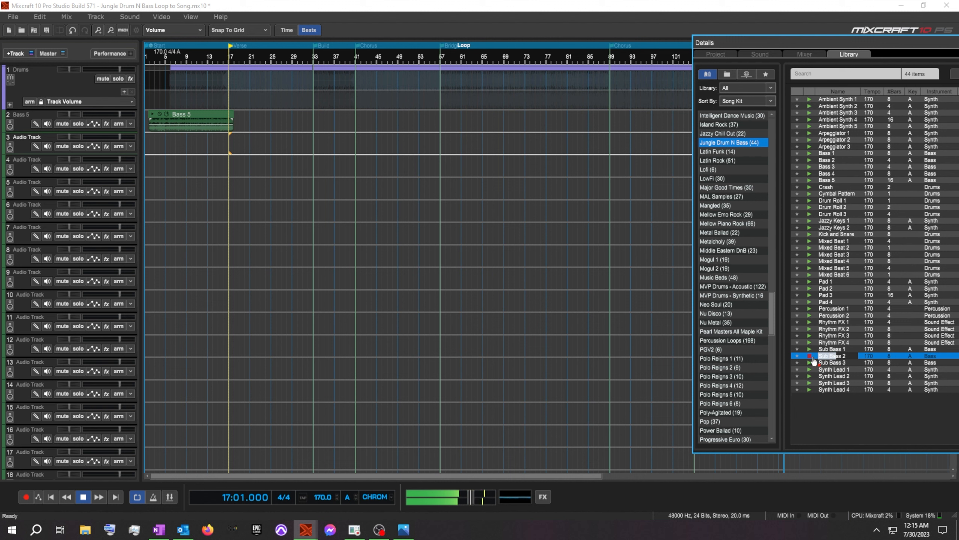
left_click(810, 357)
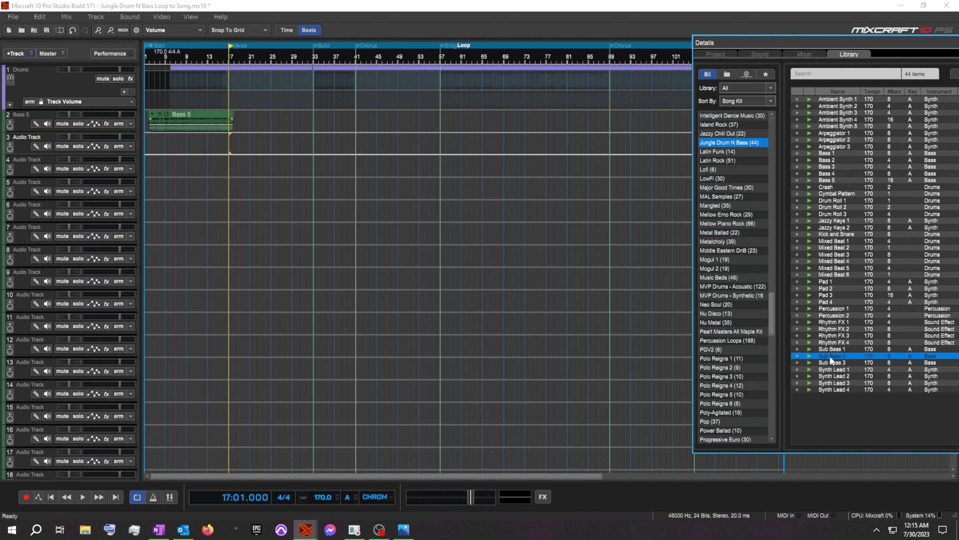
left_click_drag(827, 358, 230, 144)
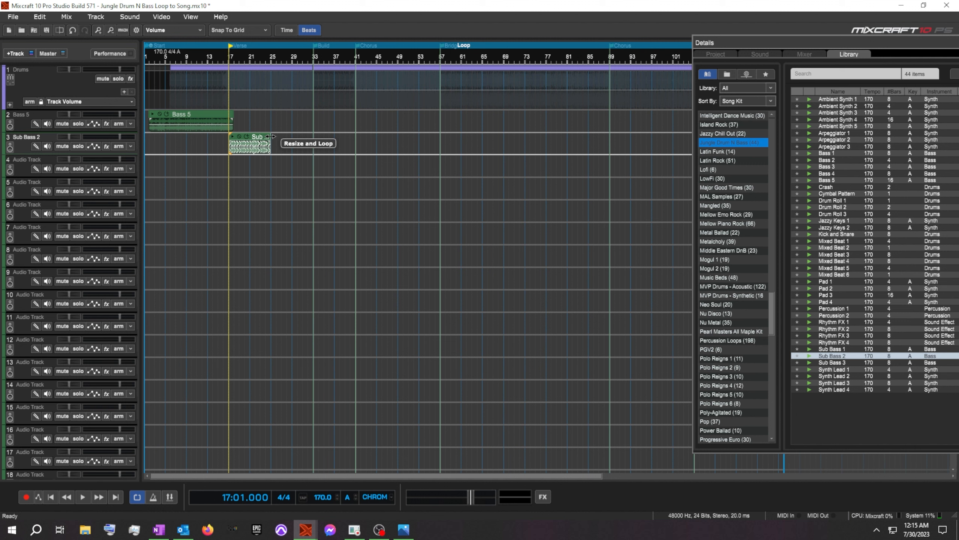
left_click_drag(271, 136, 314, 141)
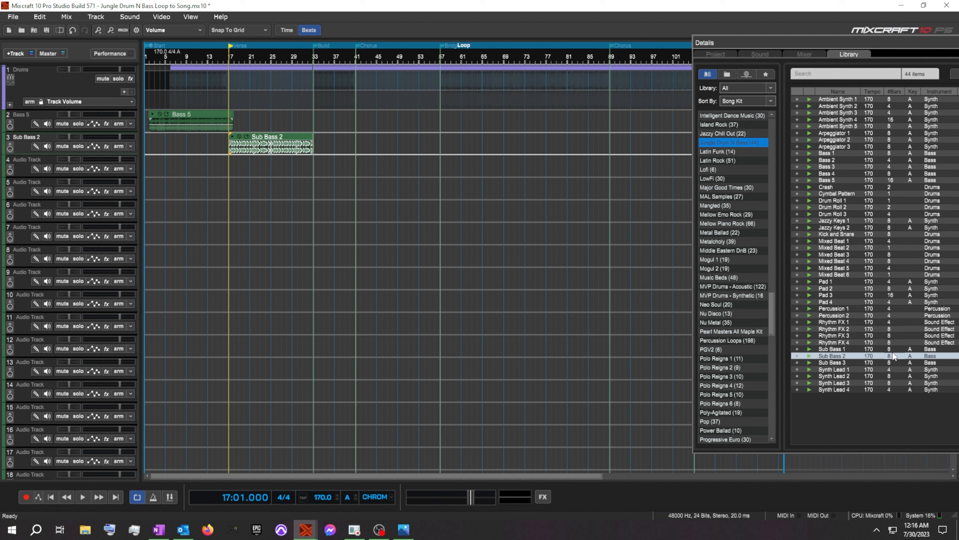
Preview Sub Bass 1, place it on track 4 at the Build marker and loop it through the Chorus to bar 57.
left_click(810, 349)
left_click(810, 349)
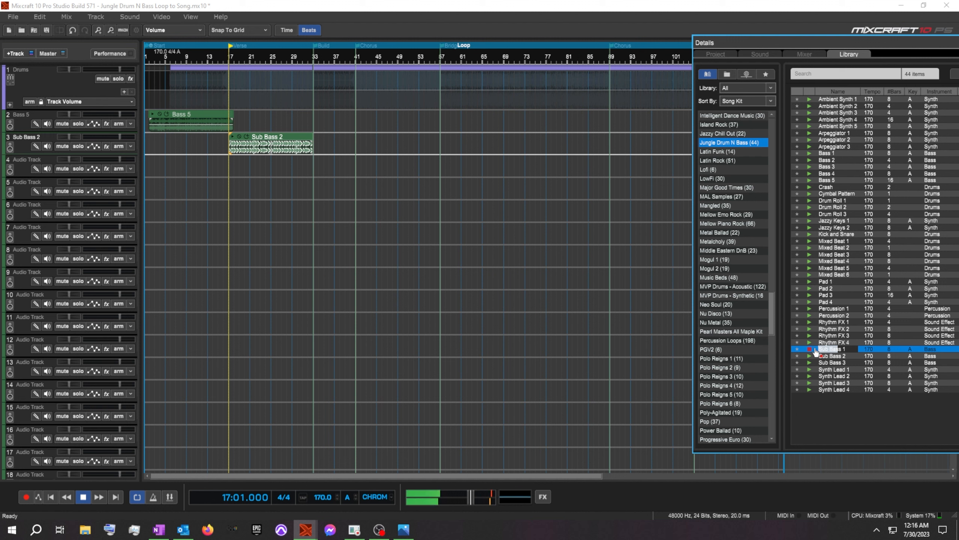
left_click(811, 349)
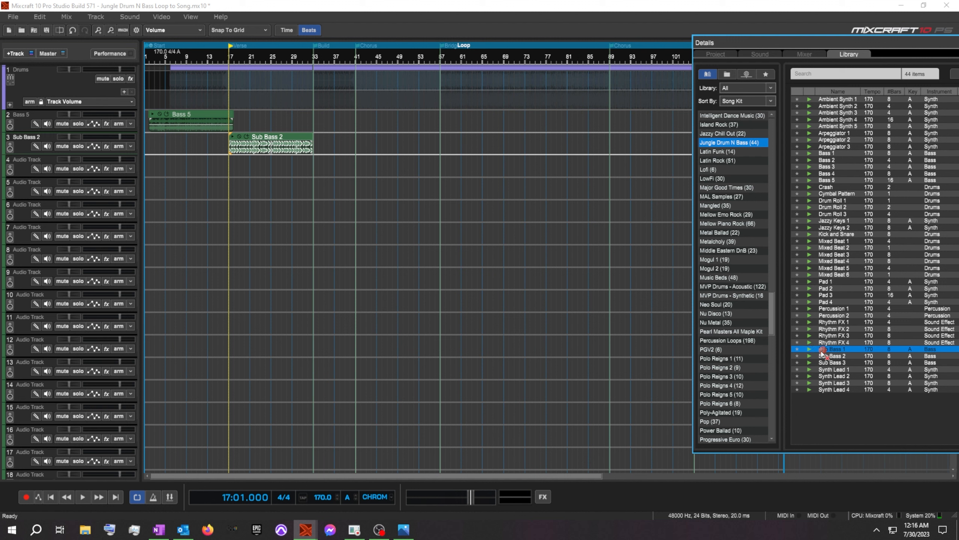
left_click_drag(823, 350, 315, 174)
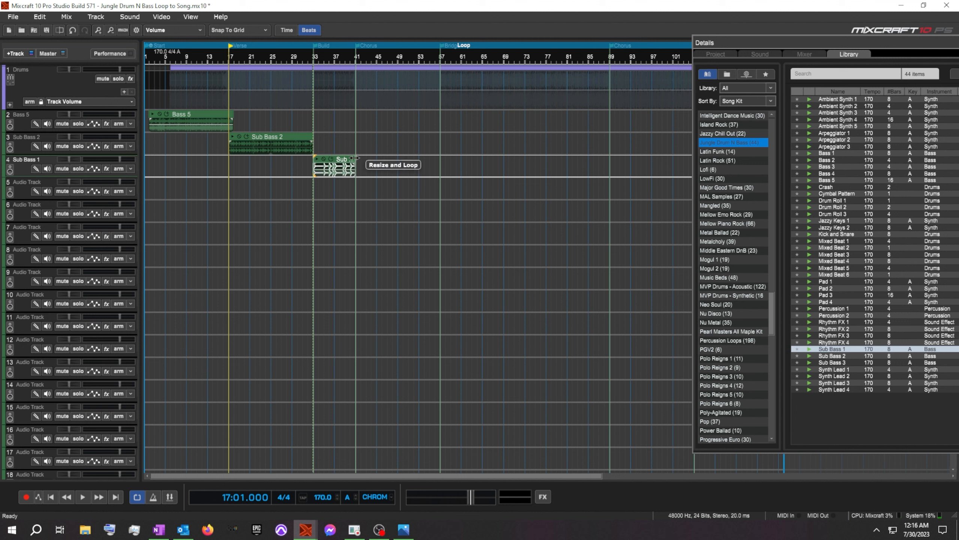
left_click_drag(354, 157, 440, 155)
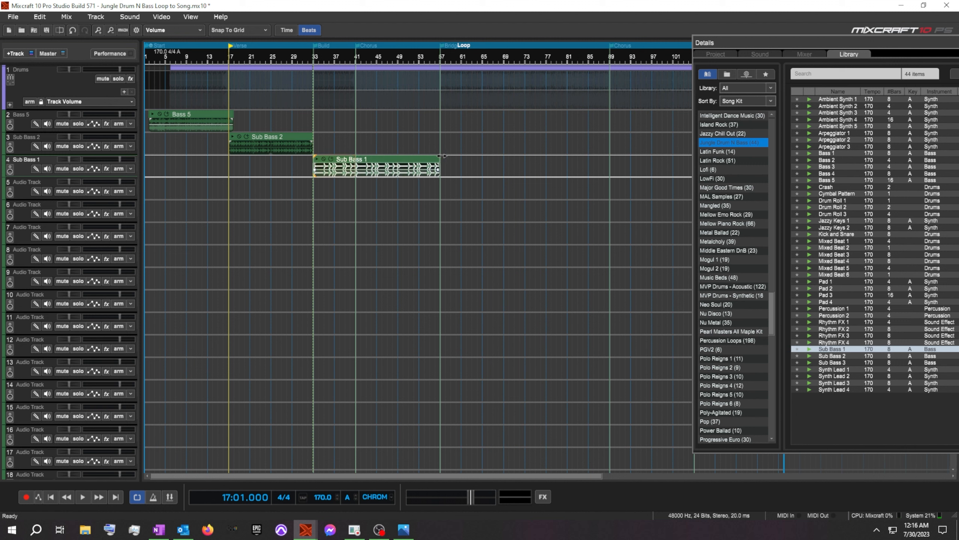
Preview Sub Bass 3 and place it on track 5 from the Bridge marker, looped out to bar 89.
left_click(810, 363)
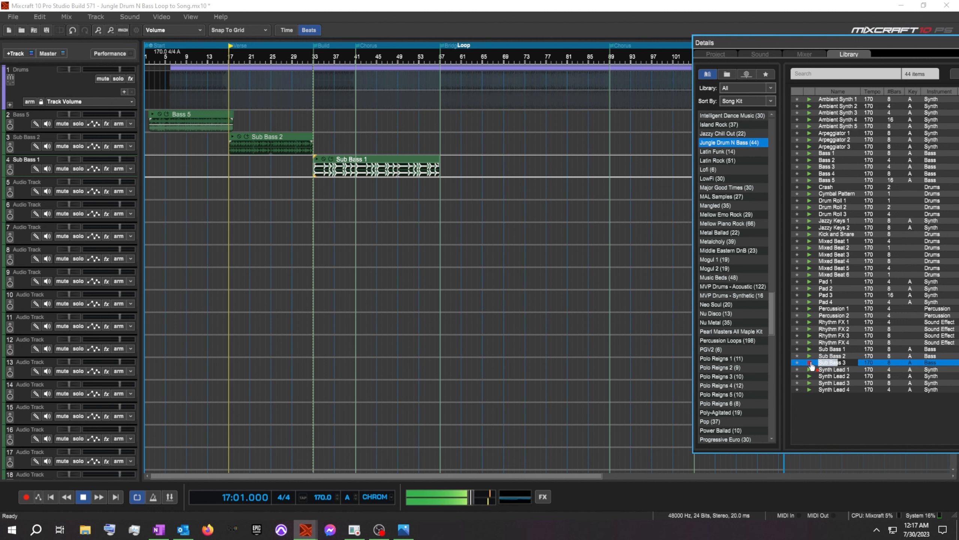
left_click(810, 363)
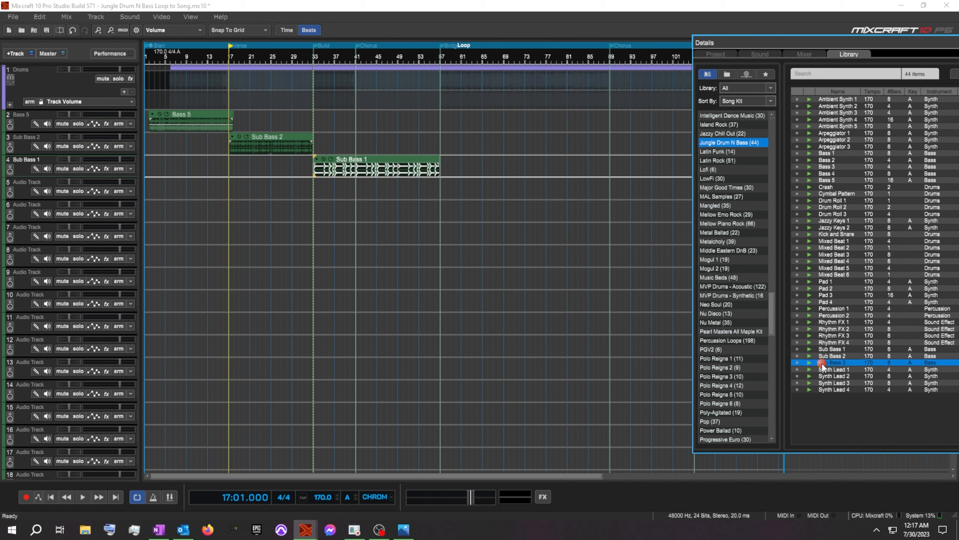
left_click_drag(822, 363, 443, 191)
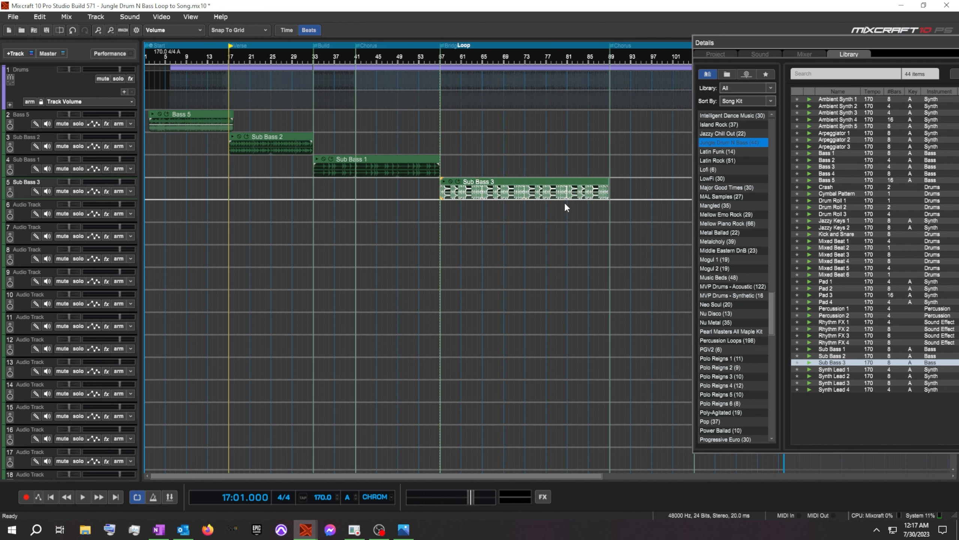
Play back the placed Sub Bass 1 and Sub Bass 2 clips to compare them for the final Chorus.
left_click(319, 161)
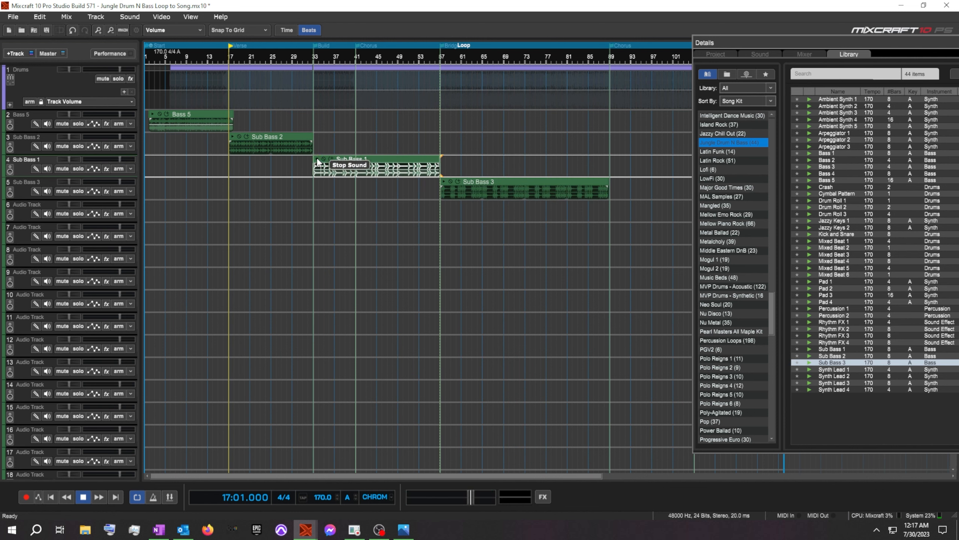
left_click(232, 138)
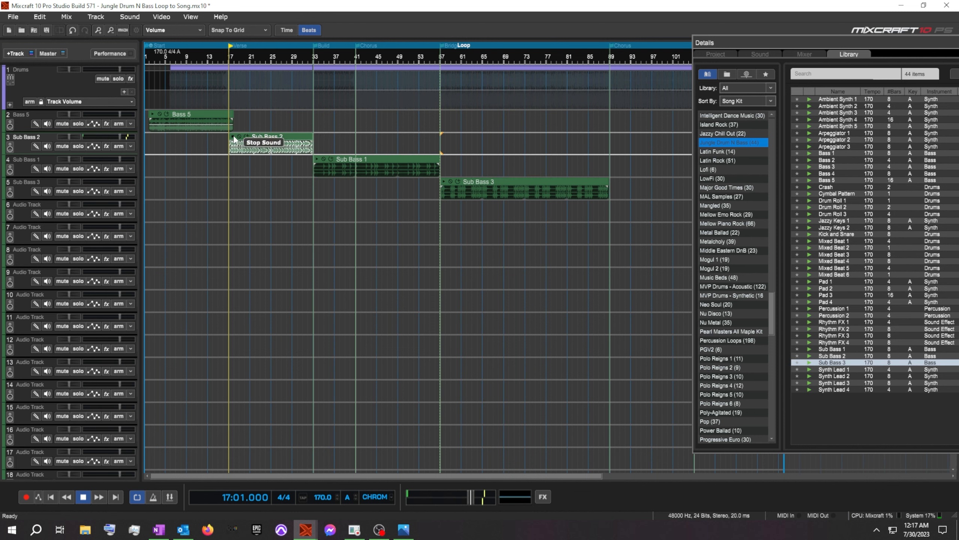
left_click(234, 139)
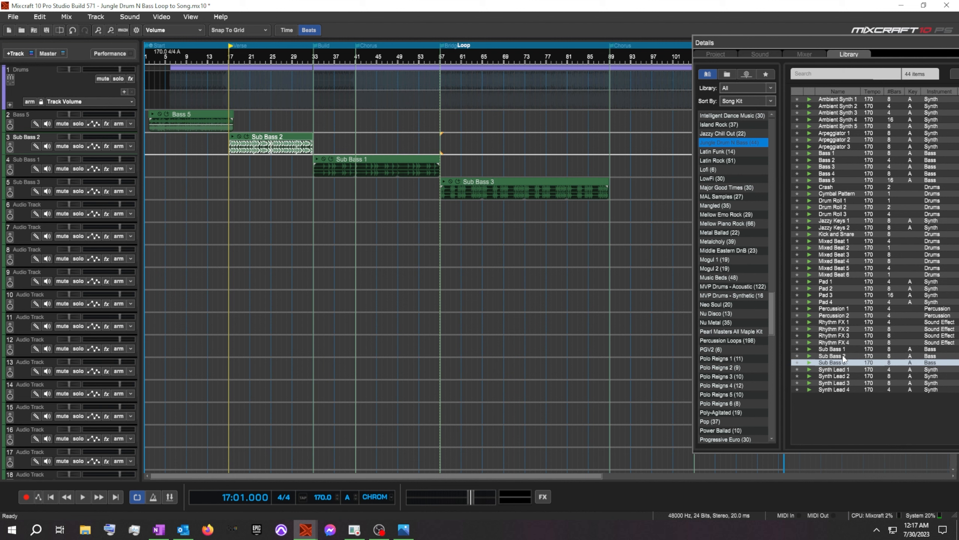
Place Sub Bass 2 on track 6 at the second Chorus marker, bar 89, and loop it out to bar 121.
left_click_drag(844, 358, 612, 216)
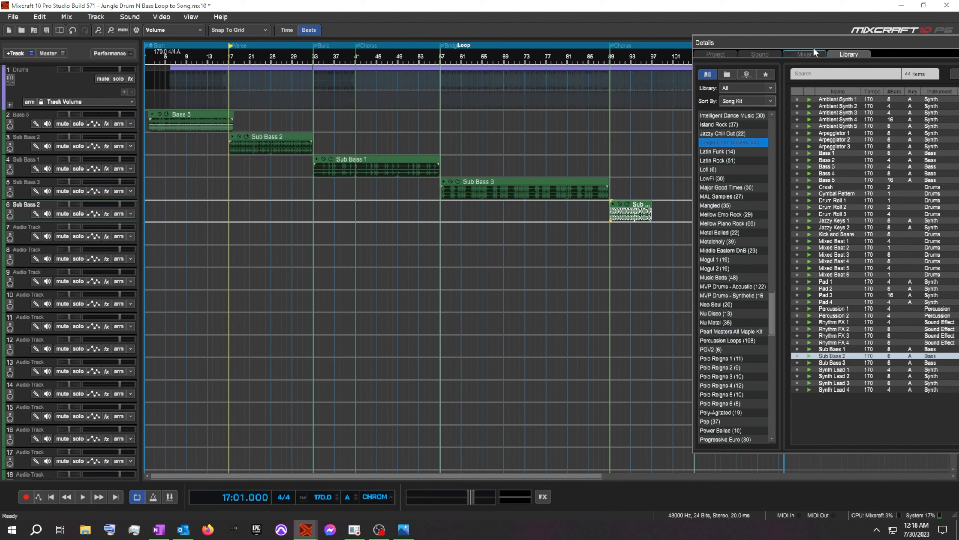
left_click_drag(813, 39, 686, 232)
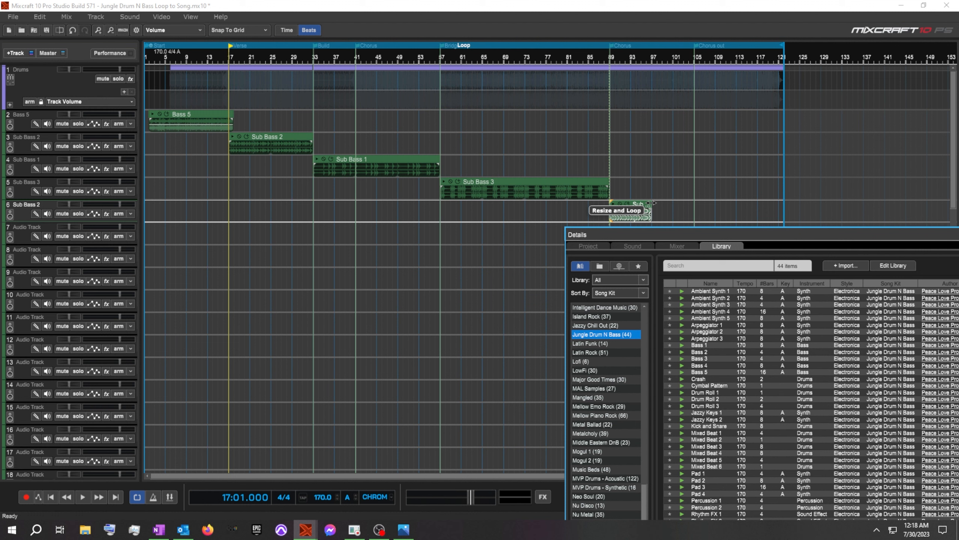
left_click_drag(652, 203, 781, 201)
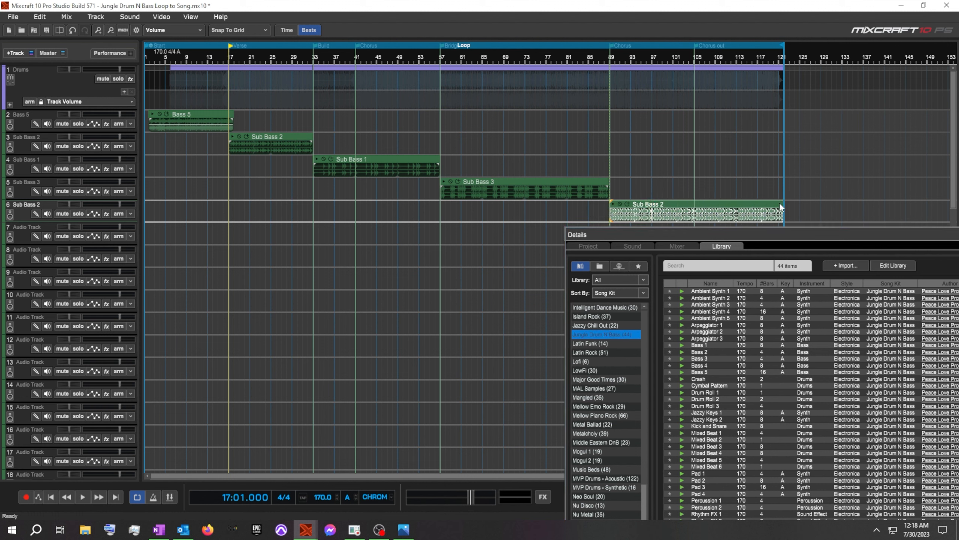
left_click_drag(783, 205, 780, 204)
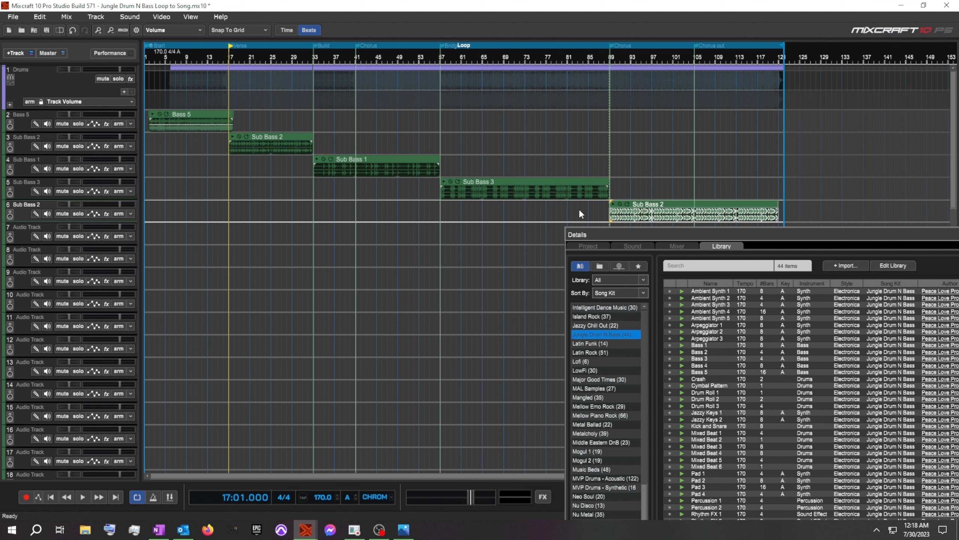
left_click(546, 209)
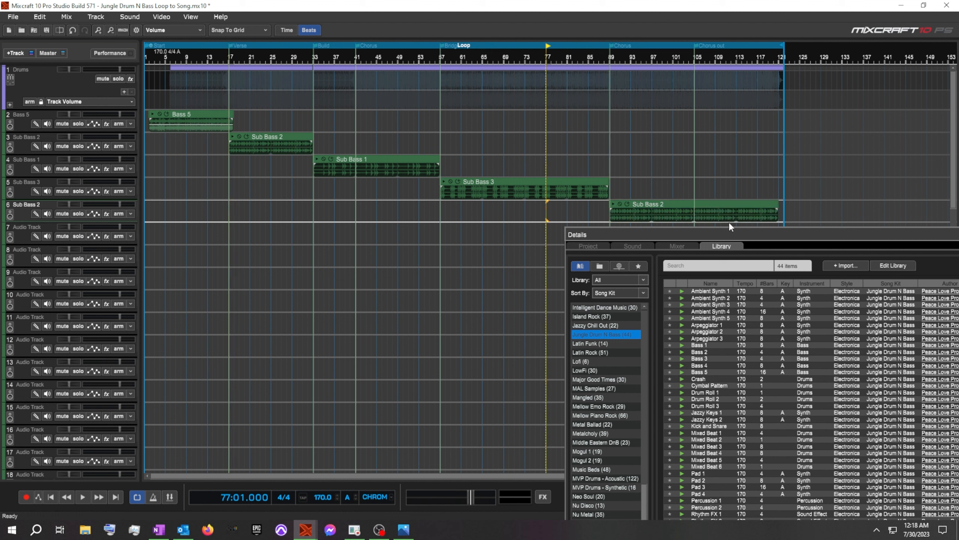
left_click_drag(752, 236, 381, 257)
right_click(22, 124)
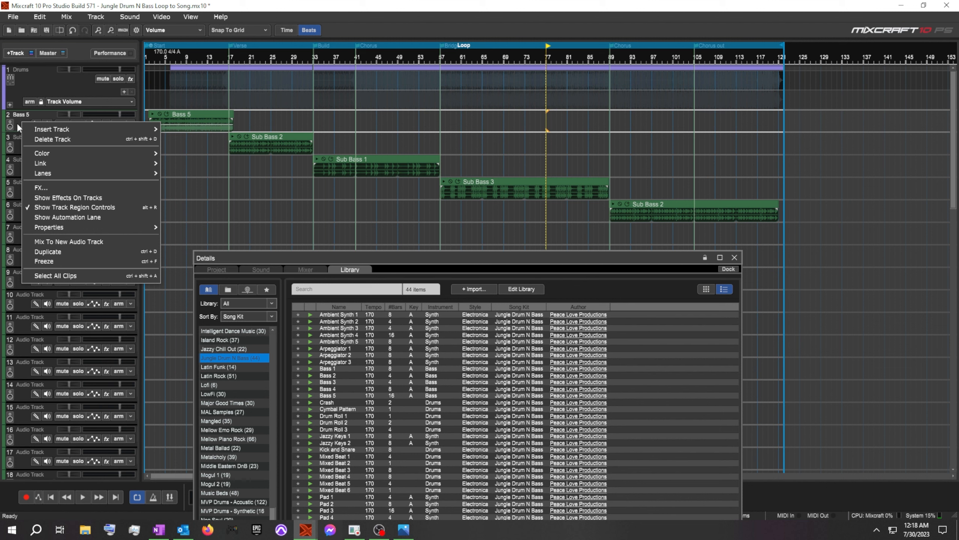
left_click(75, 84)
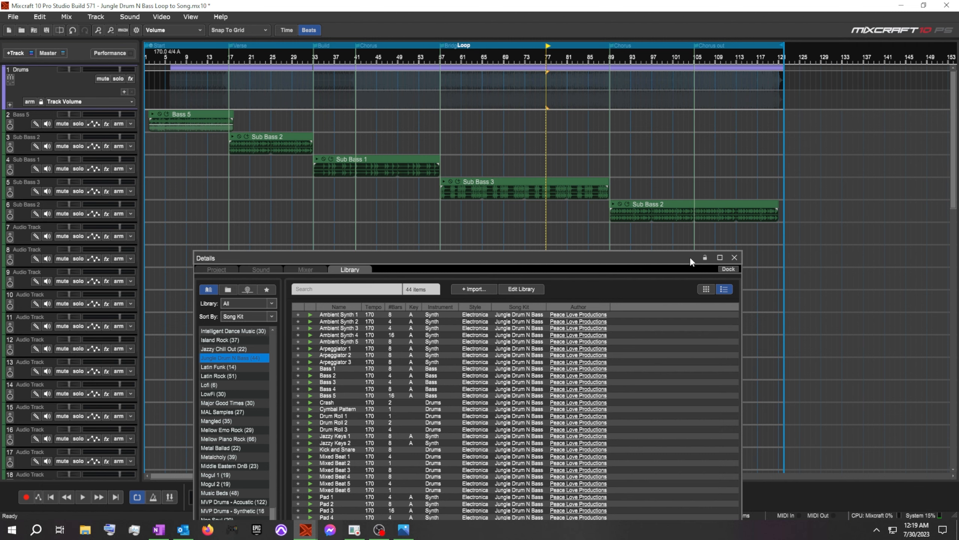
Close the floating library window so it docks again, then collapse the docked details area to enlarge the timeline.
left_click_drag(689, 262, 831, 75)
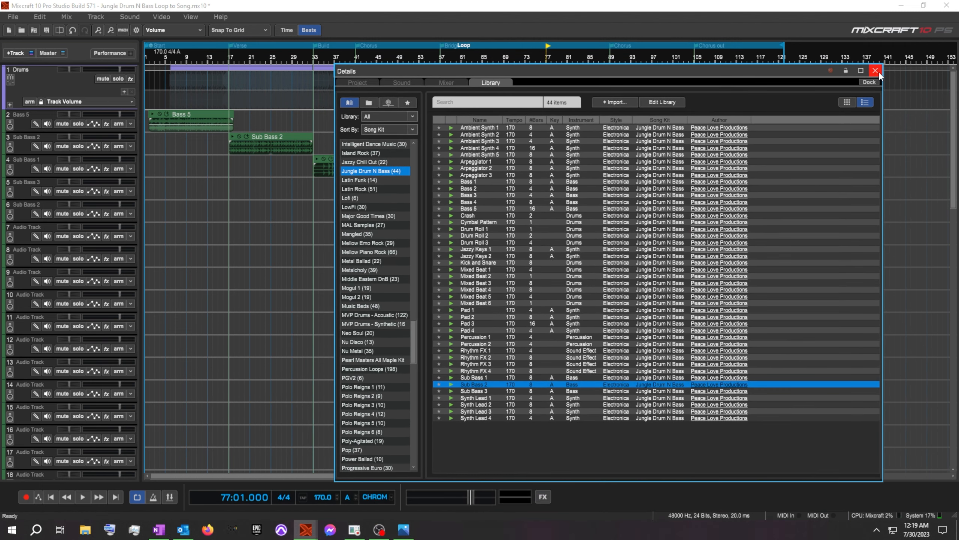
left_click(876, 72)
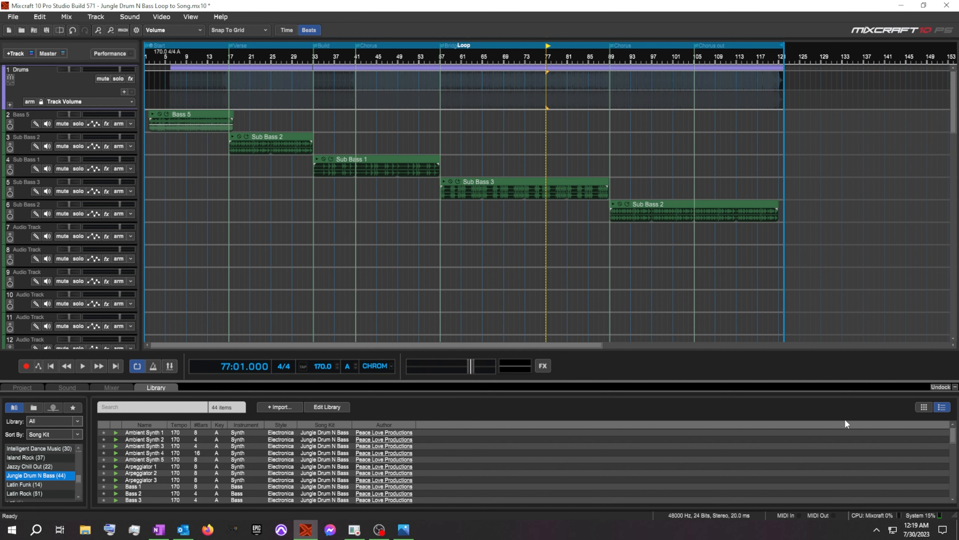
left_click(954, 386)
scroll(314, 284, "up", 1)
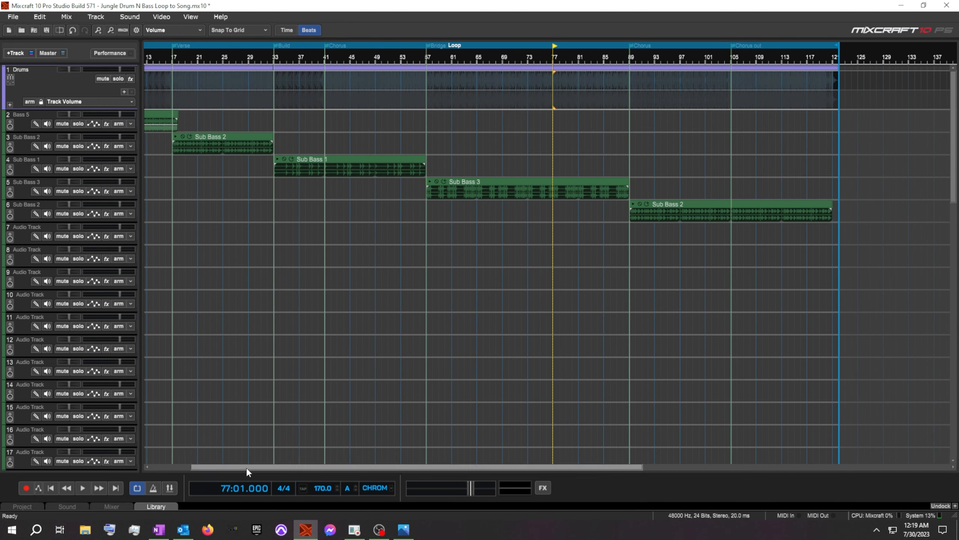
Return the playhead to the song's start and expand the Drums submix with its Track Volume lane hidden.
left_click(50, 487)
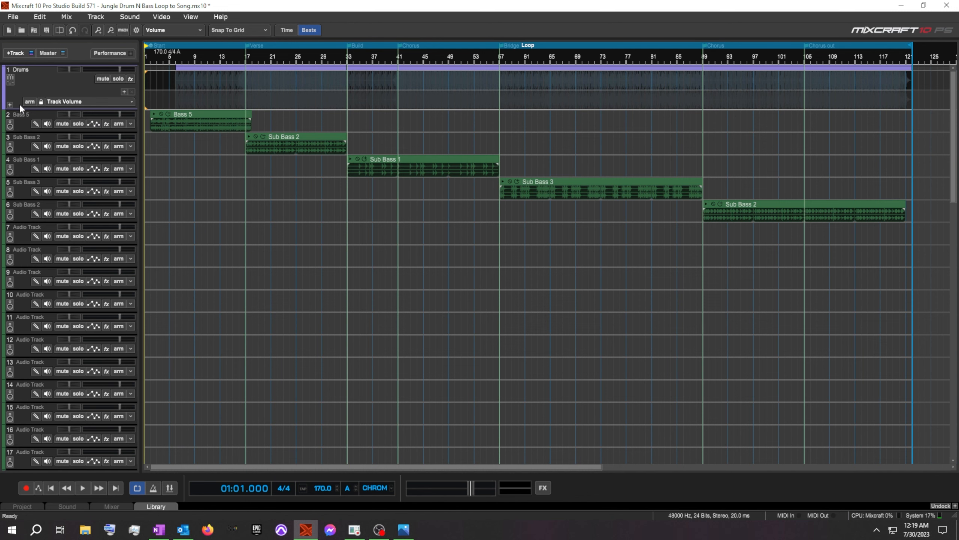
left_click_drag(19, 109, 20, 94)
left_click(9, 92)
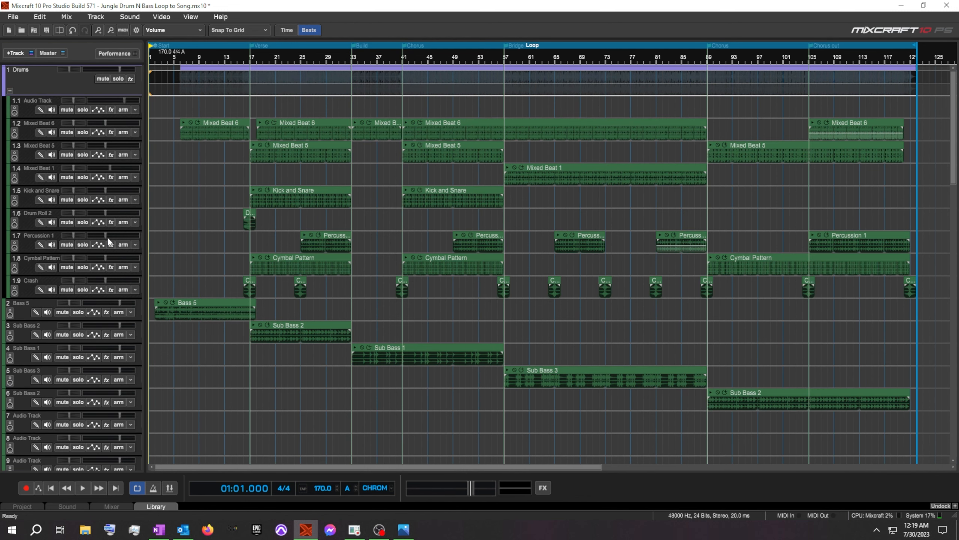
Select the five bass tracks, 2 through 6, and lower their volumes together to about the drum tracks' fader level.
scroll(53, 194, "down", 2)
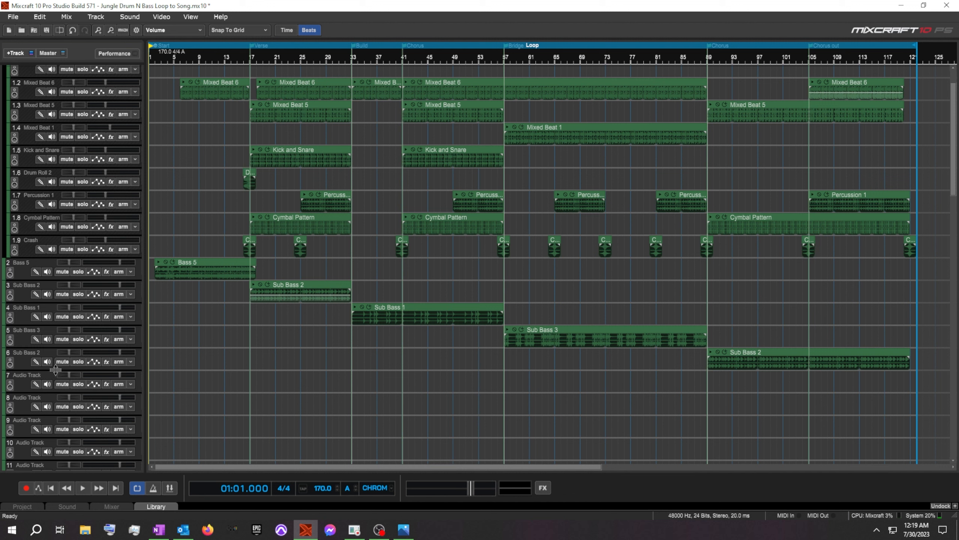
left_click(20, 364)
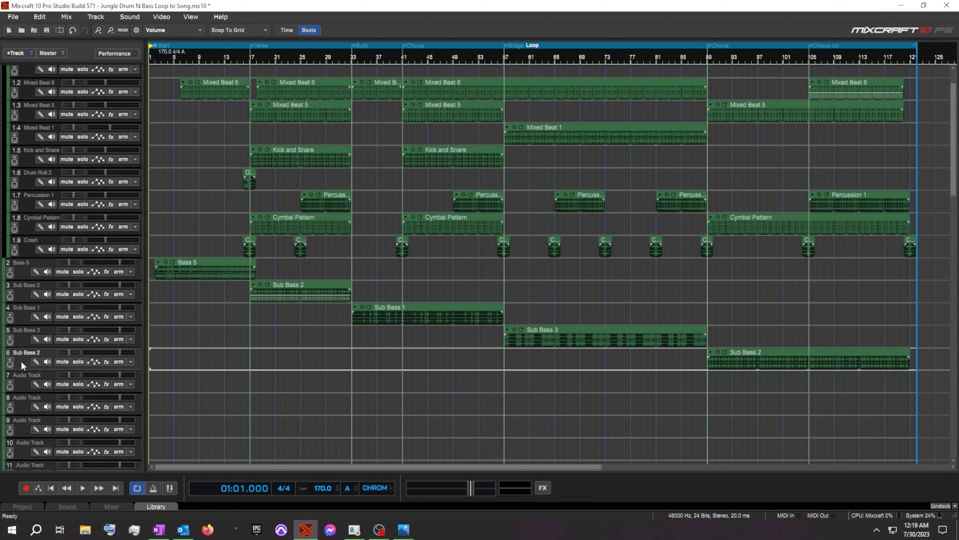
left_click(25, 273, "shift")
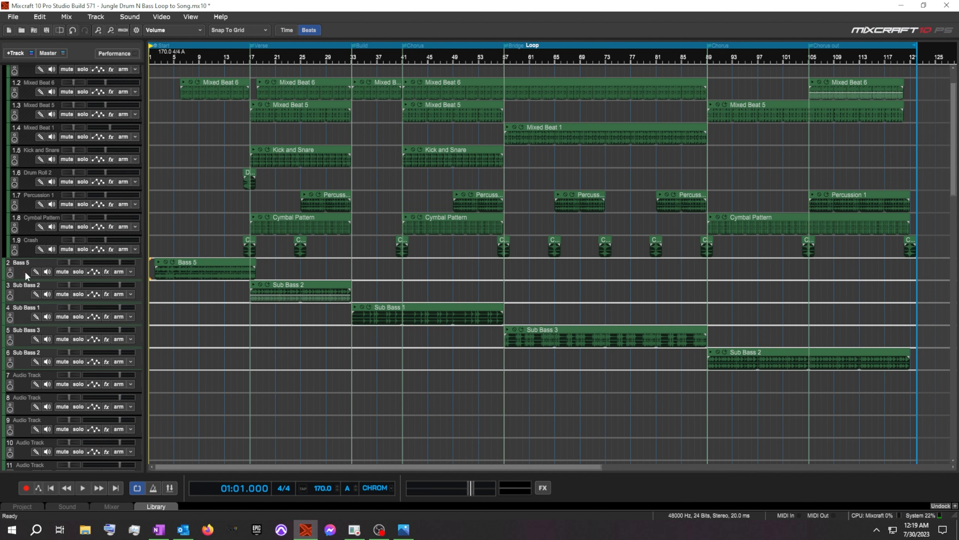
mouse_move(119, 262)
left_click_drag(118, 263, 105, 263)
left_click(105, 262)
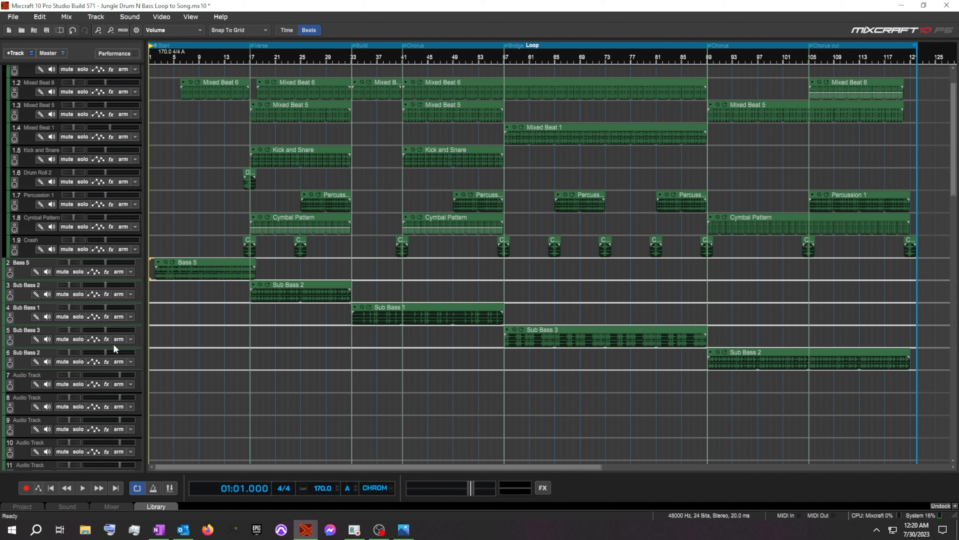
Play the song from the beginning into the Verse to check the bass level against the drums.
left_click(156, 290)
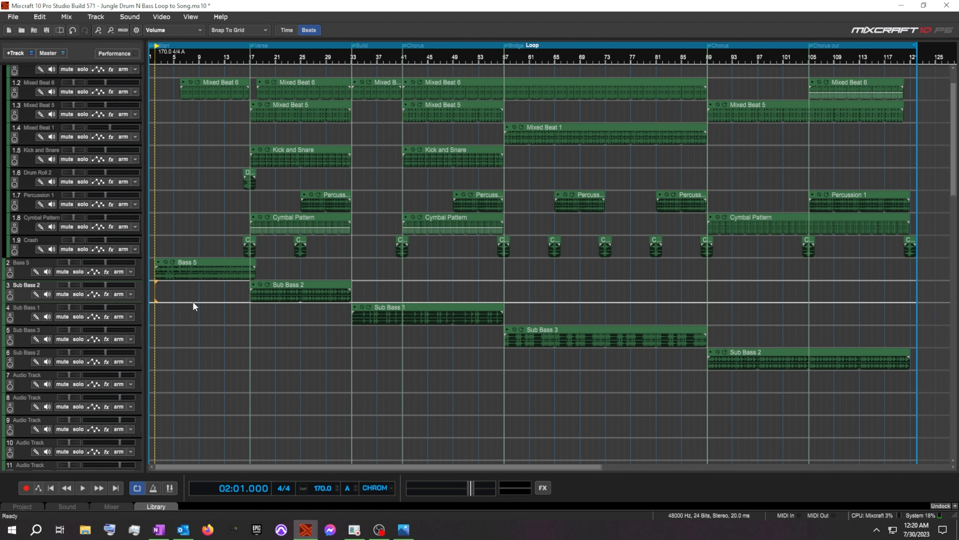
left_click(51, 487)
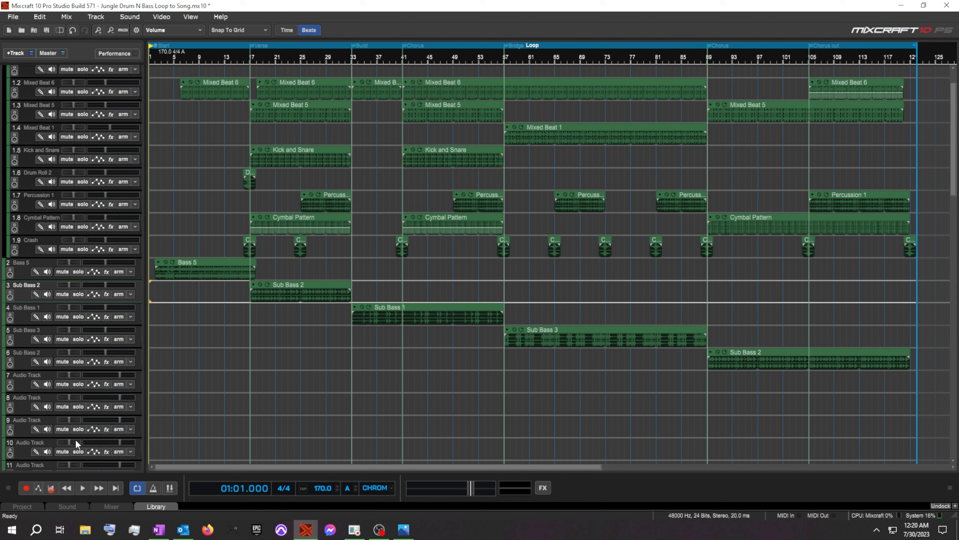
left_click(82, 488)
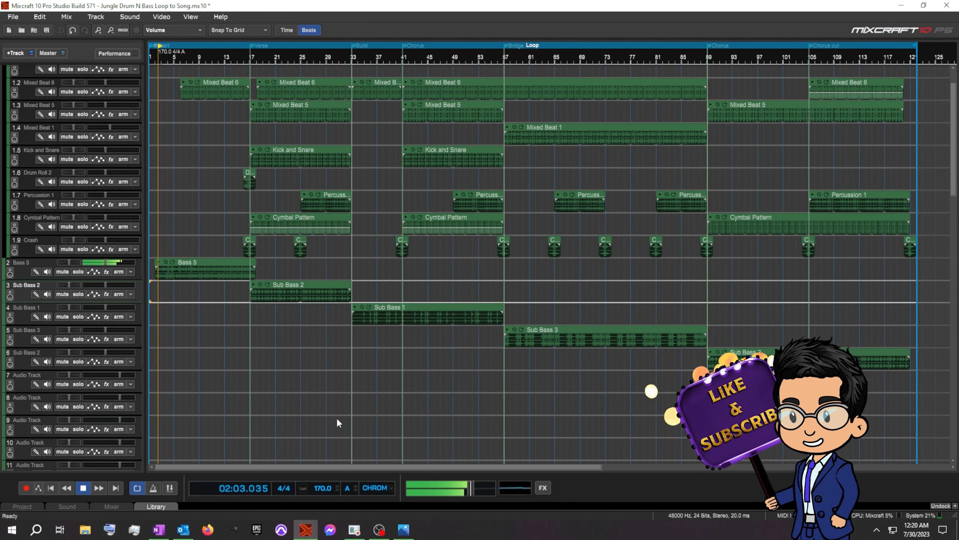
scroll(337, 417, "down", 1)
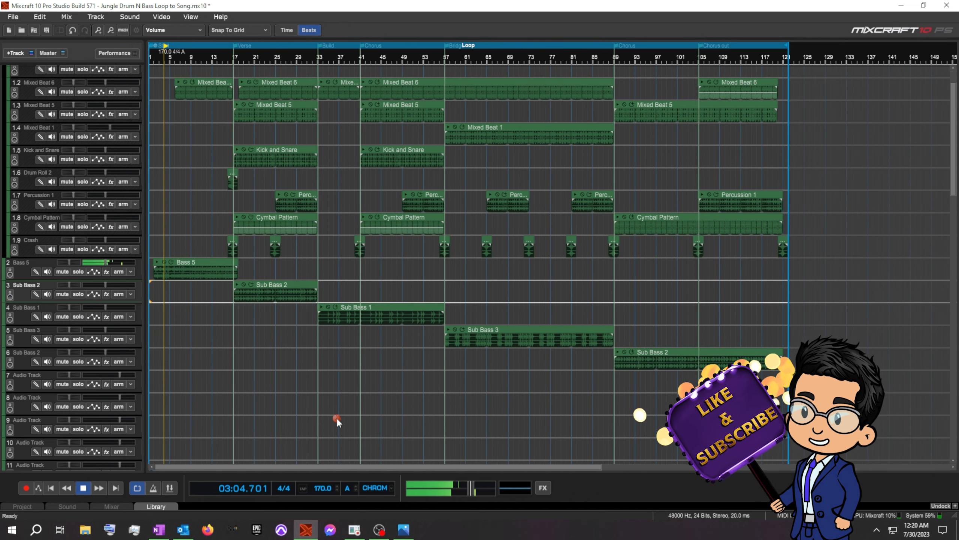
scroll(337, 417, "up", 1)
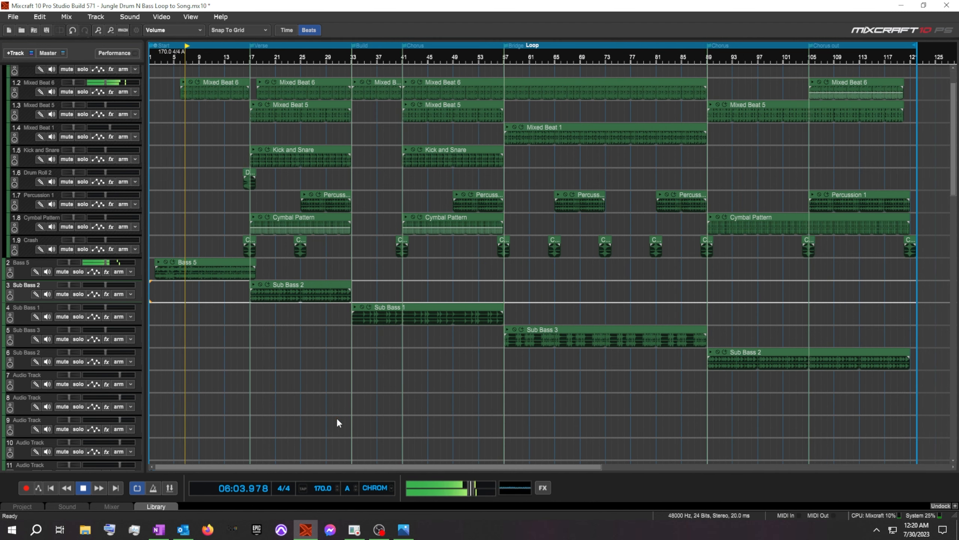
scroll(338, 419, "down", 1)
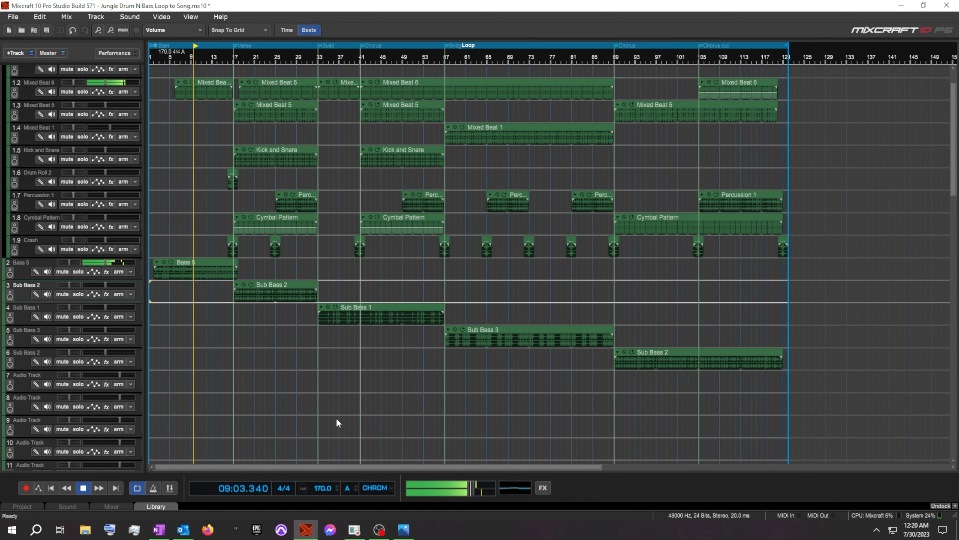
scroll(335, 417, "down", 1)
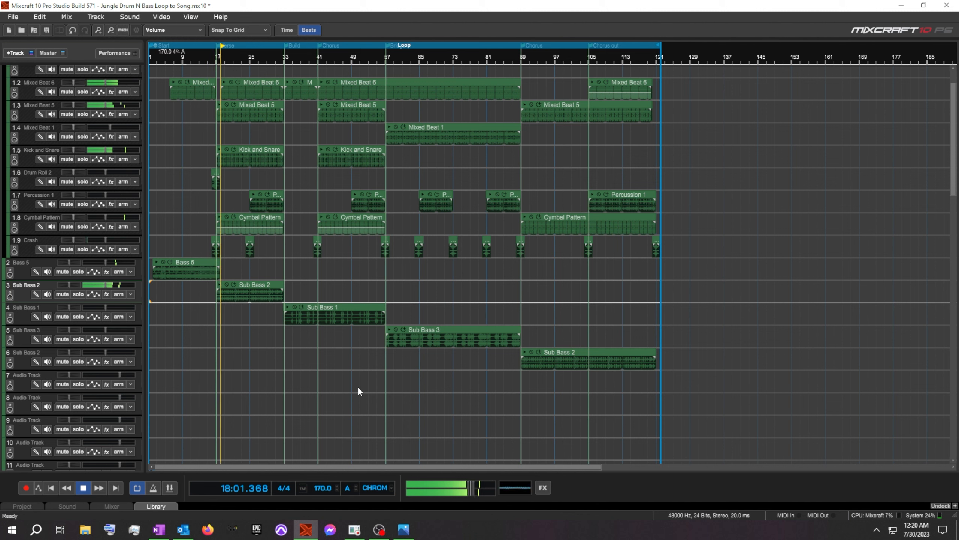
Trim the end of the Bass 5 clip back to the Verse marker at bar 17.
scroll(356, 384, "up", 1)
scroll(356, 384, "up", 1)
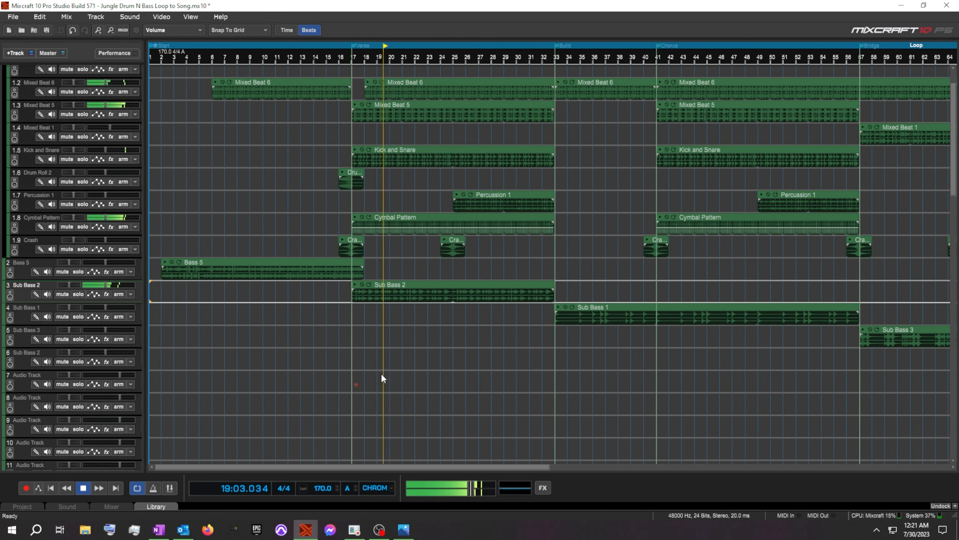
scroll(380, 373, "up", 1)
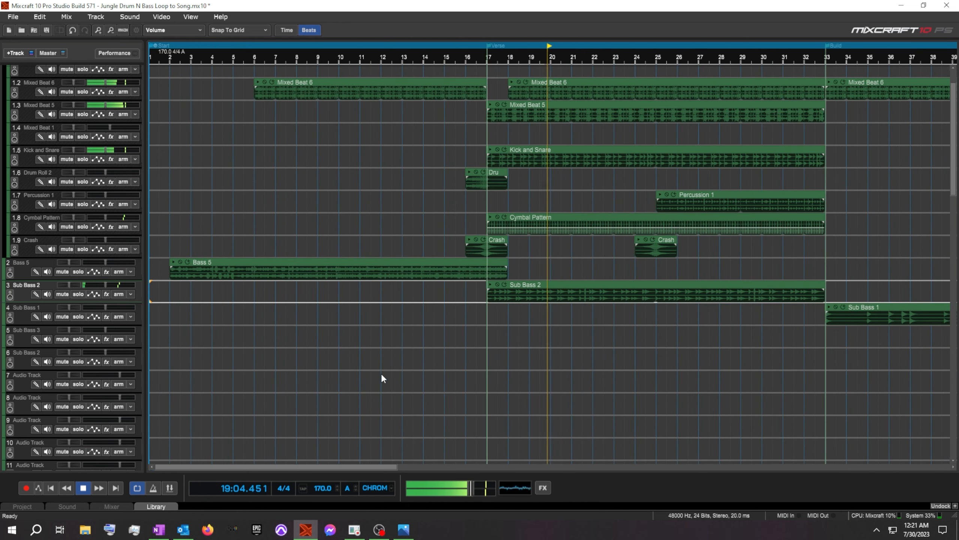
left_click(465, 57)
left_click_drag(507, 262, 488, 263)
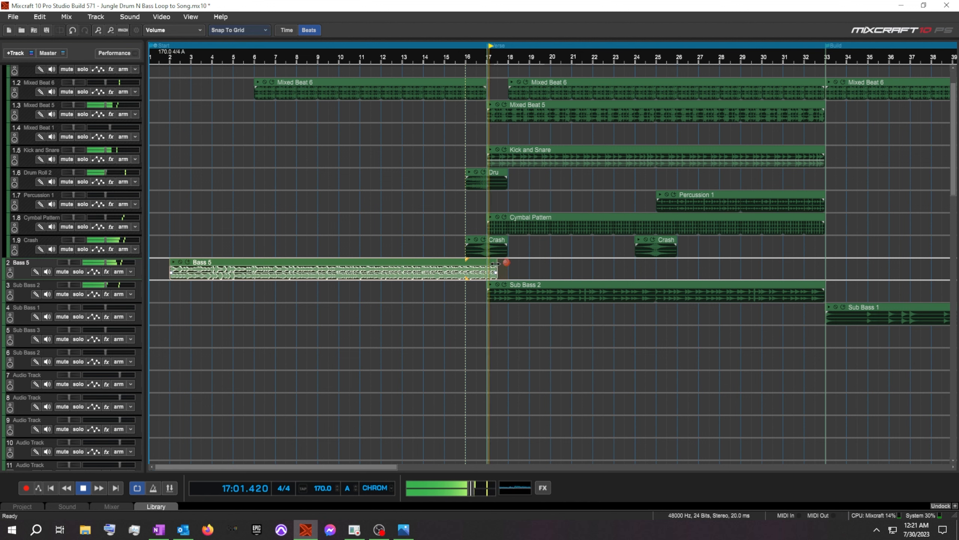
Replay the transition into the Verse from around bars 15 and 16 to check where Bass 5 ends.
left_click(457, 57)
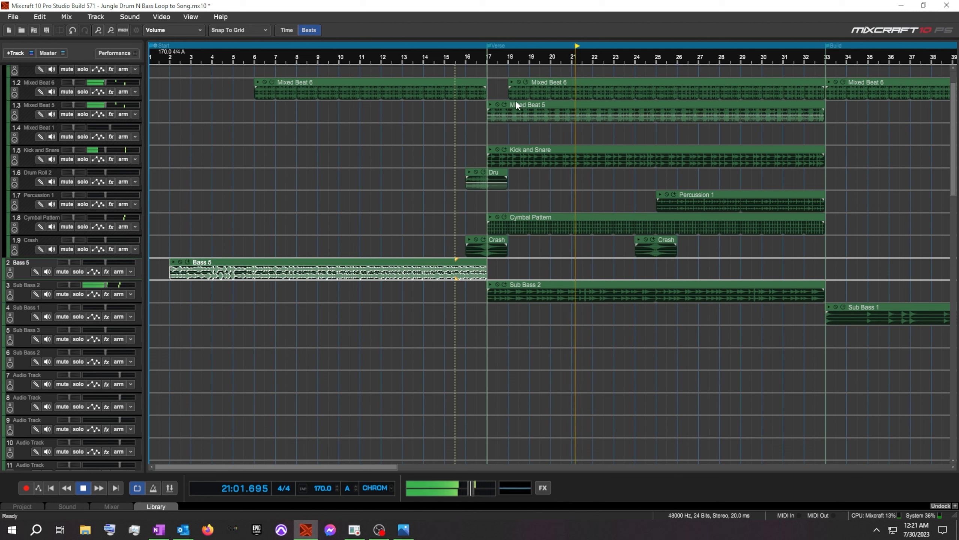
scroll(502, 138, "up", 2)
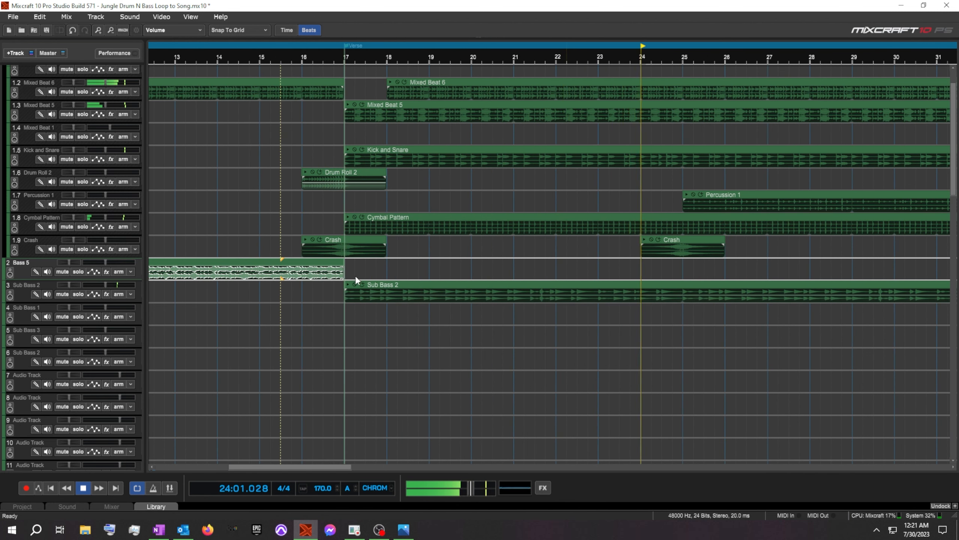
left_click(310, 49)
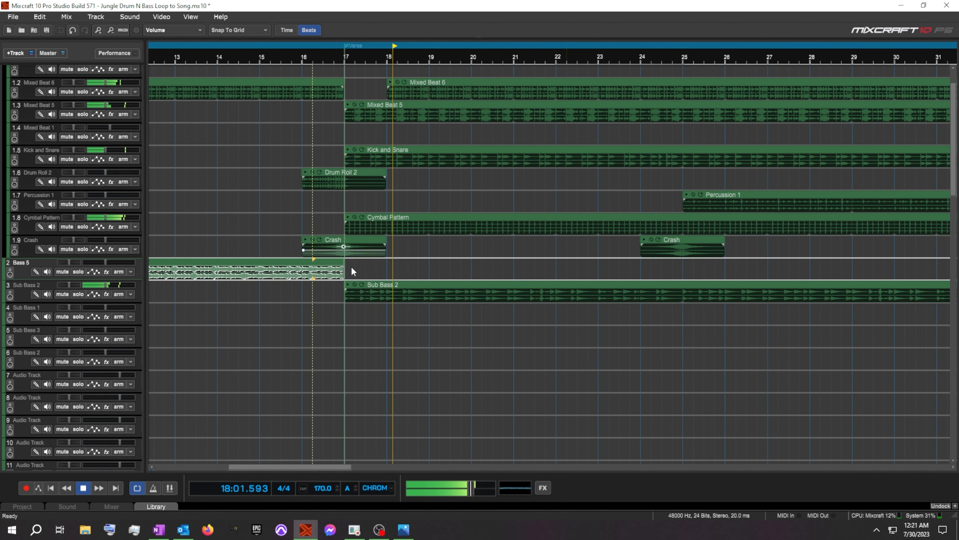
scroll(369, 258, "up", 3)
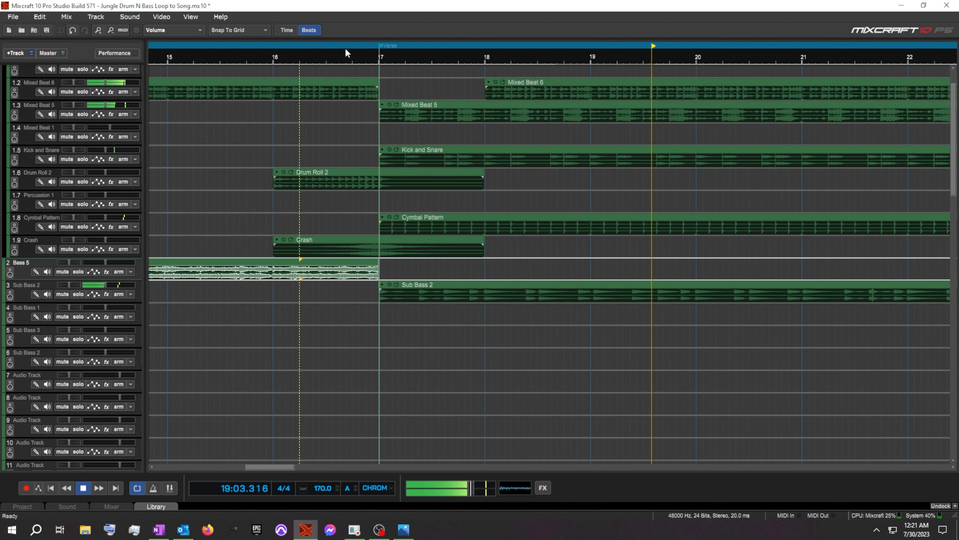
left_click(298, 52)
Extend the end of Bass 5 slightly past bar 17 and replay the transition into the Verse from bar 16.
scroll(476, 196, "up", 2)
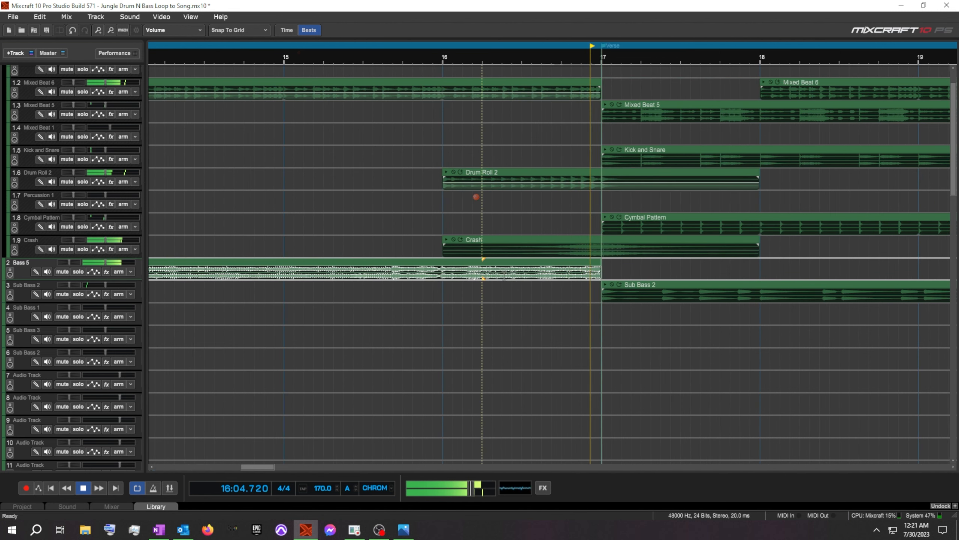
left_click(601, 263)
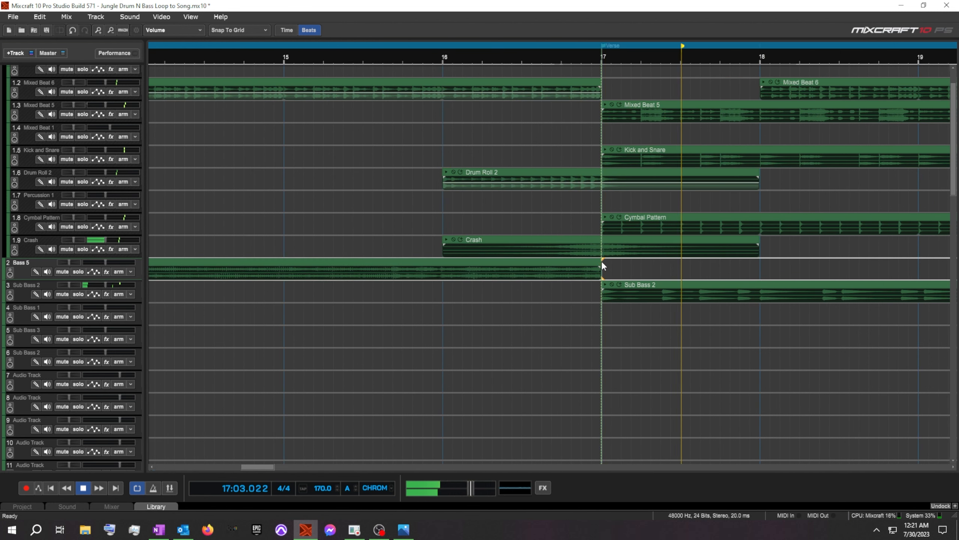
left_click_drag(599, 262, 606, 262)
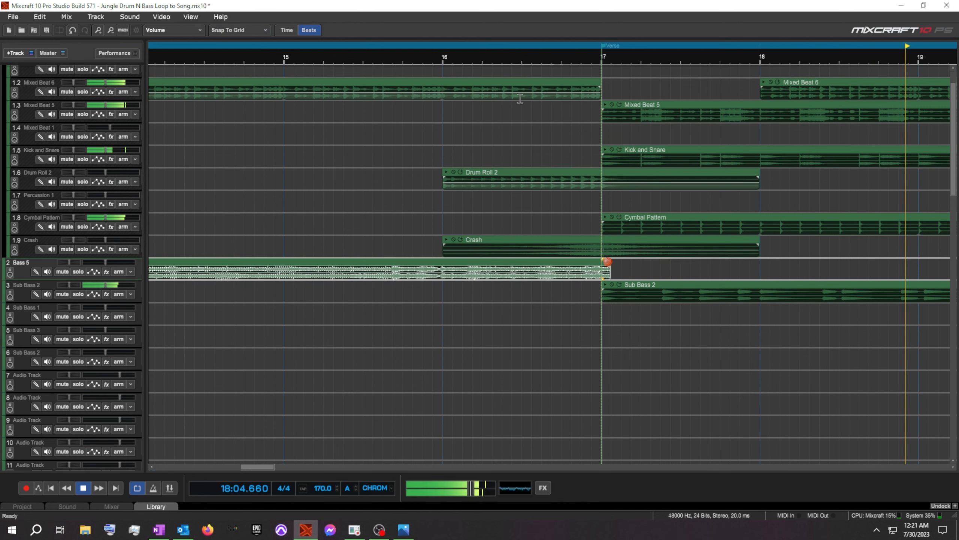
scroll(366, 177, "down", 5)
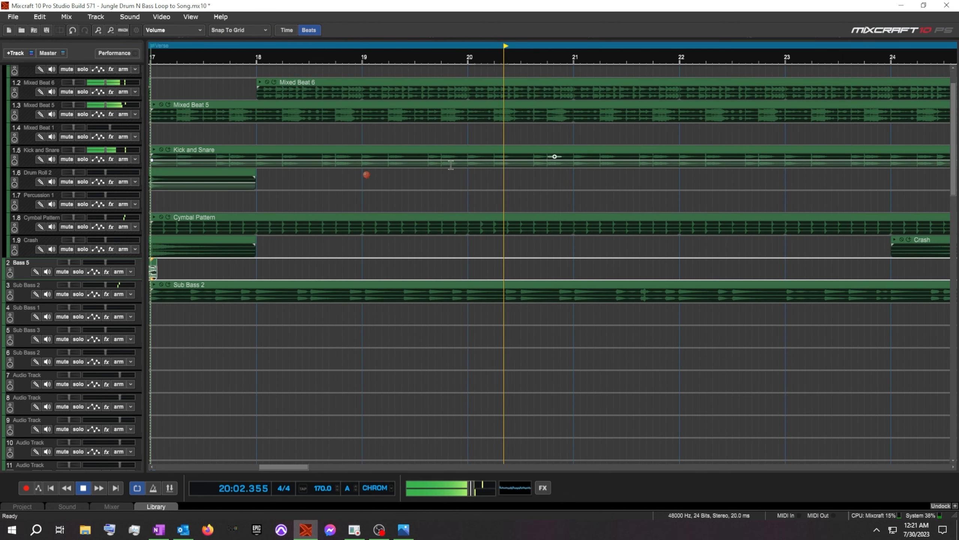
left_click(288, 54)
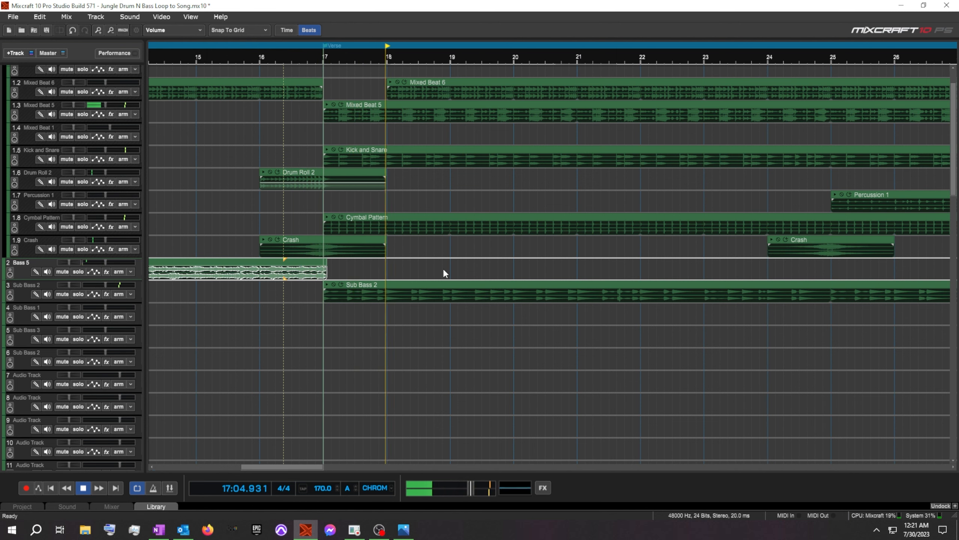
Listen through the Verse, Build, first Chorus and Bridge to check how the bass clips fit the drums.
scroll(443, 268, "down", 4)
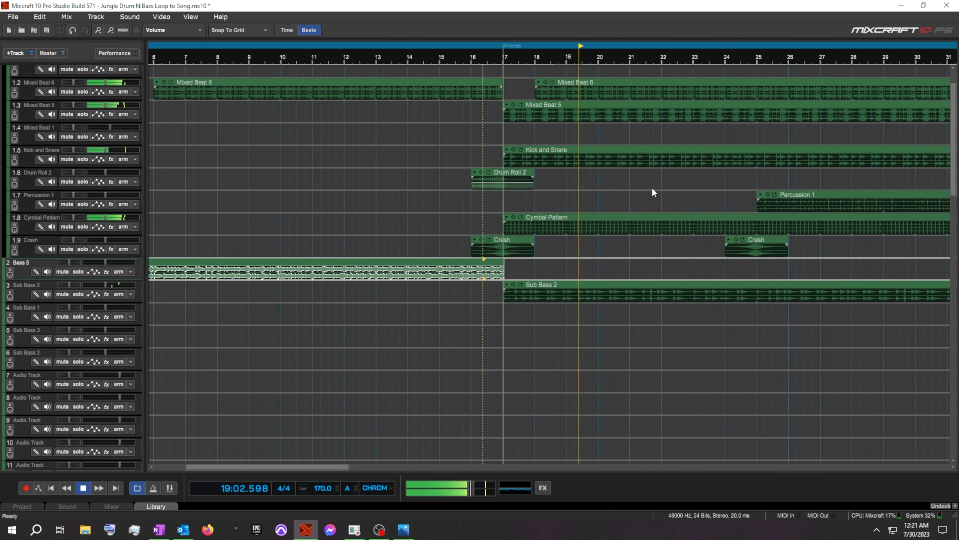
scroll(618, 200, "down", 2)
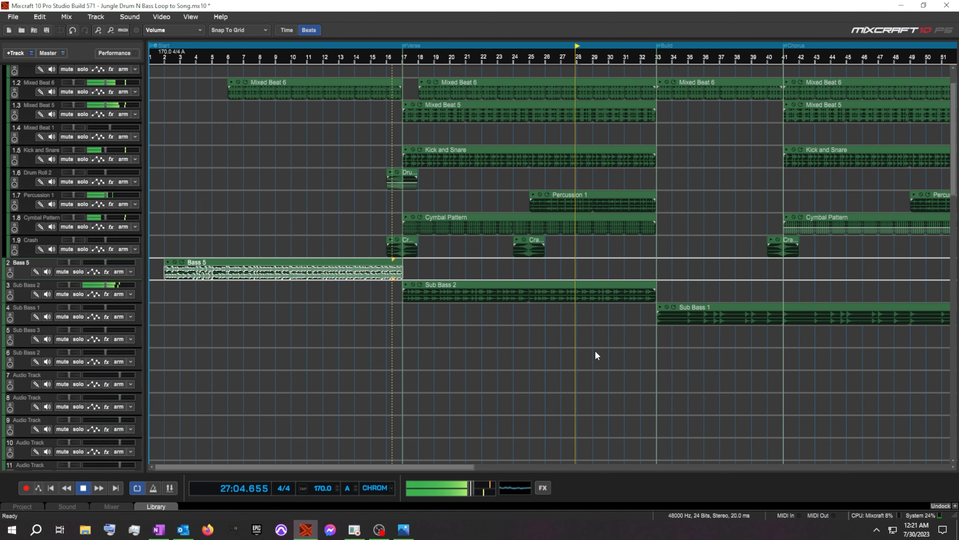
scroll(681, 360, "down", 1)
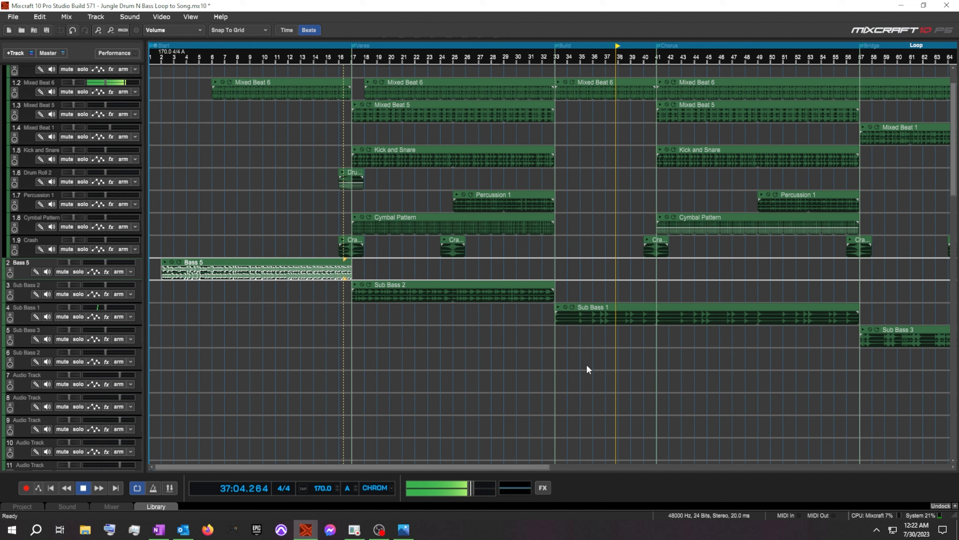
scroll(624, 375, "down", 1)
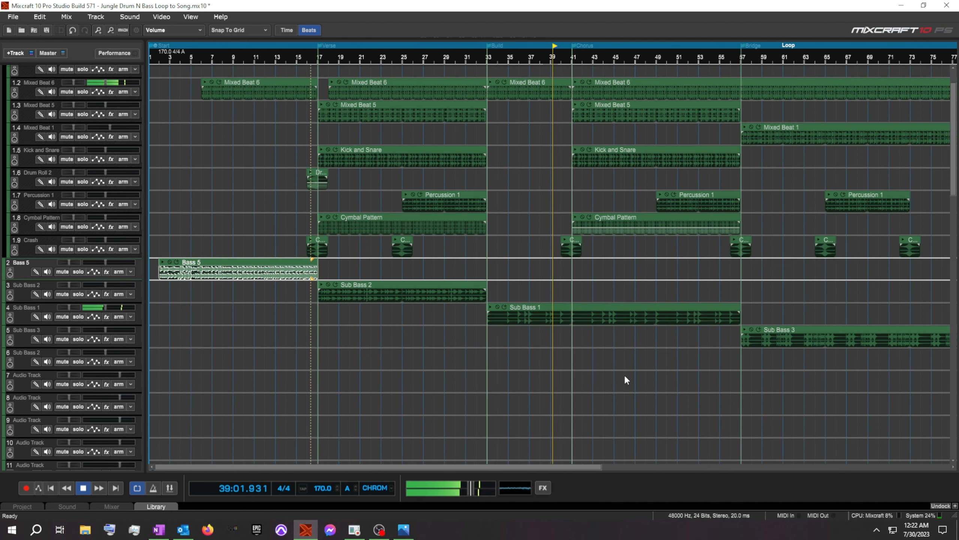
scroll(625, 379, "down", 1)
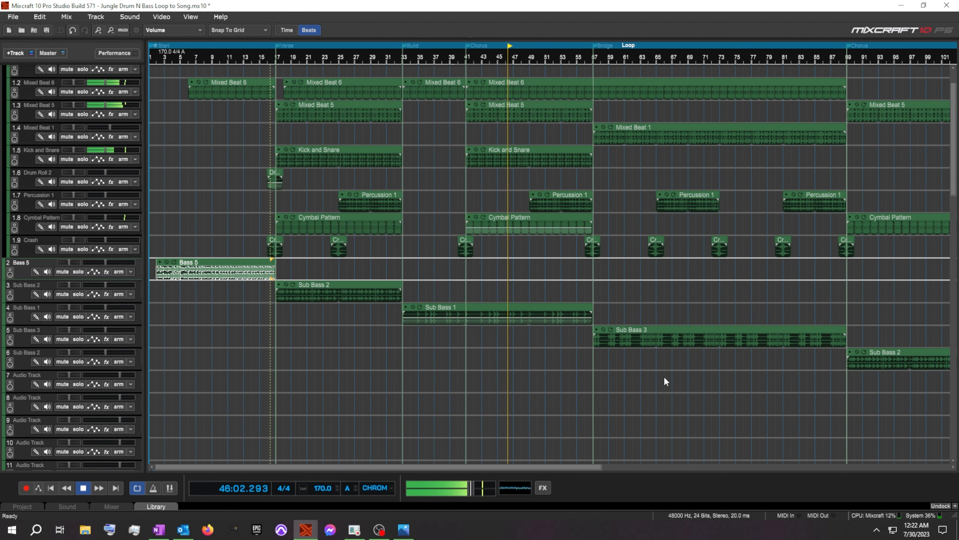
scroll(780, 361, "down", 1)
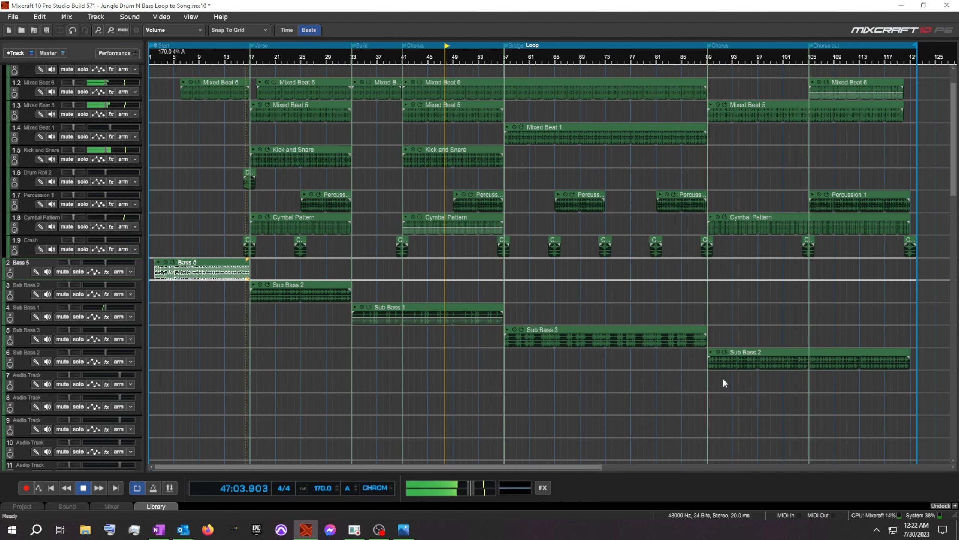
scroll(722, 378, "down", 1)
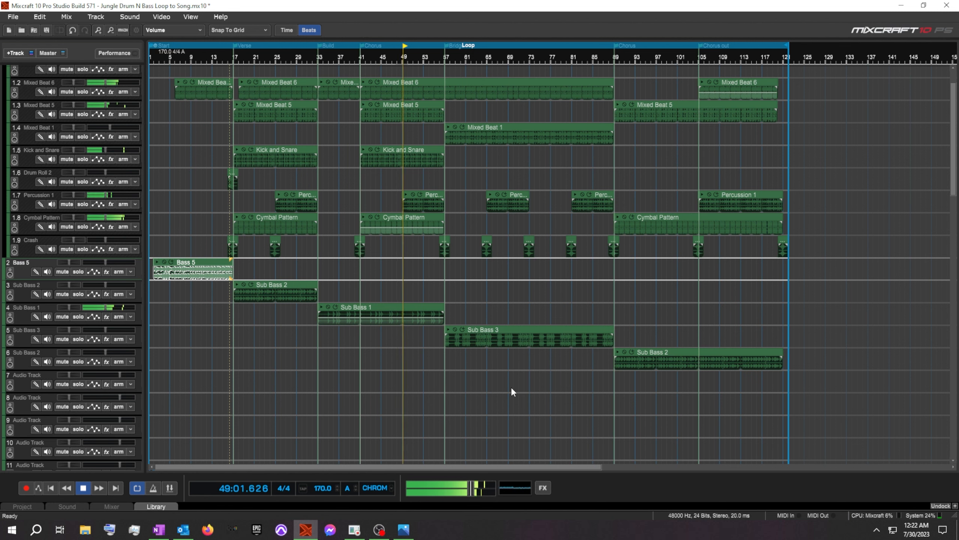
scroll(511, 388, "down", 1)
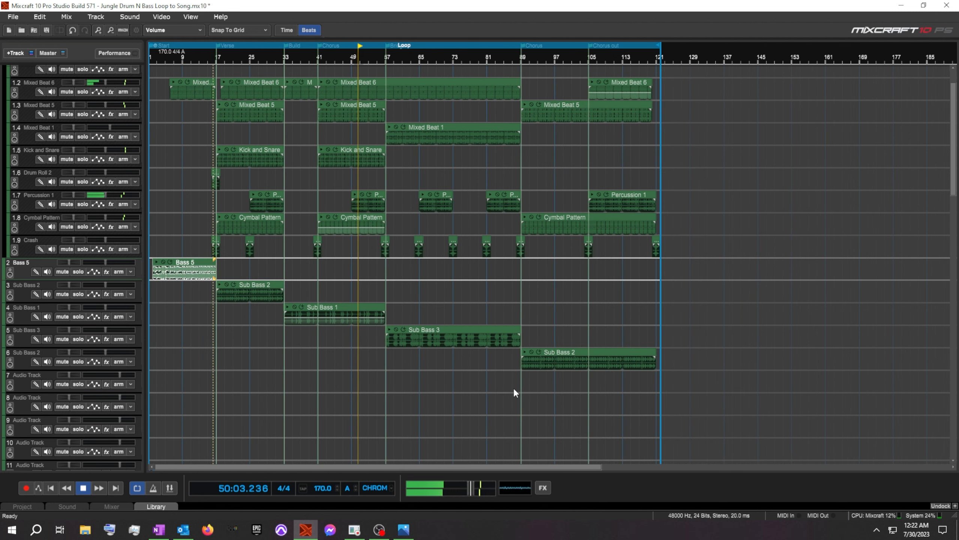
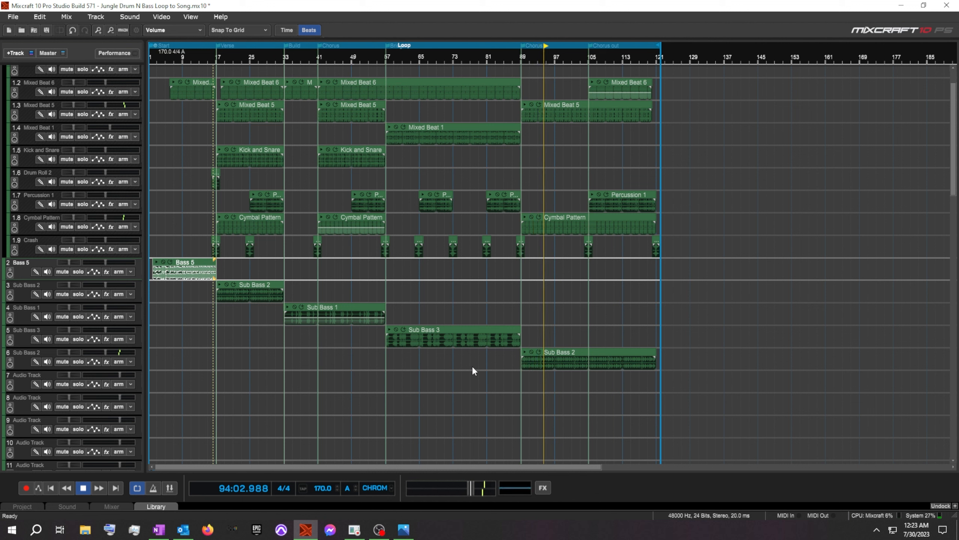
Listen from just before the Chorus out marker and near the song's ending, then stop playback and return to the beginning.
left_click(581, 56)
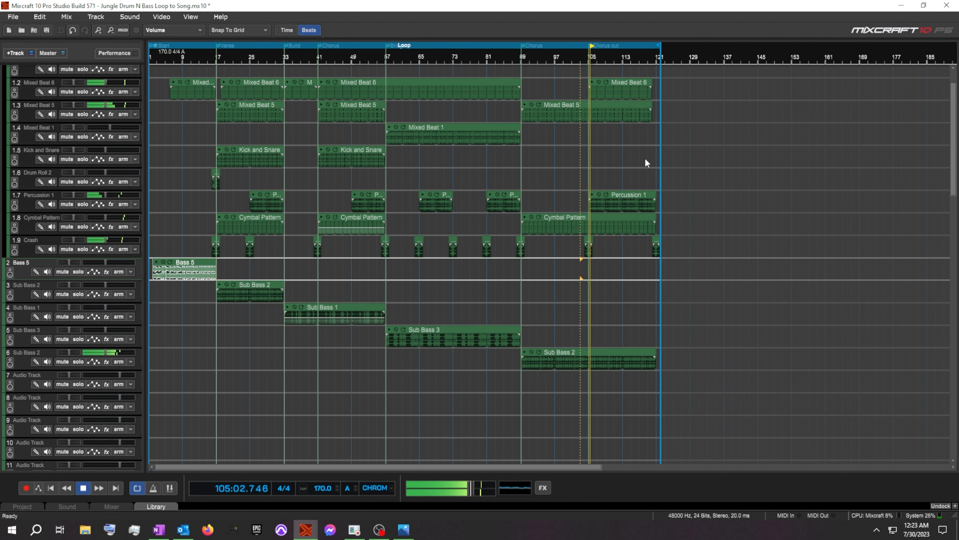
left_click(647, 51)
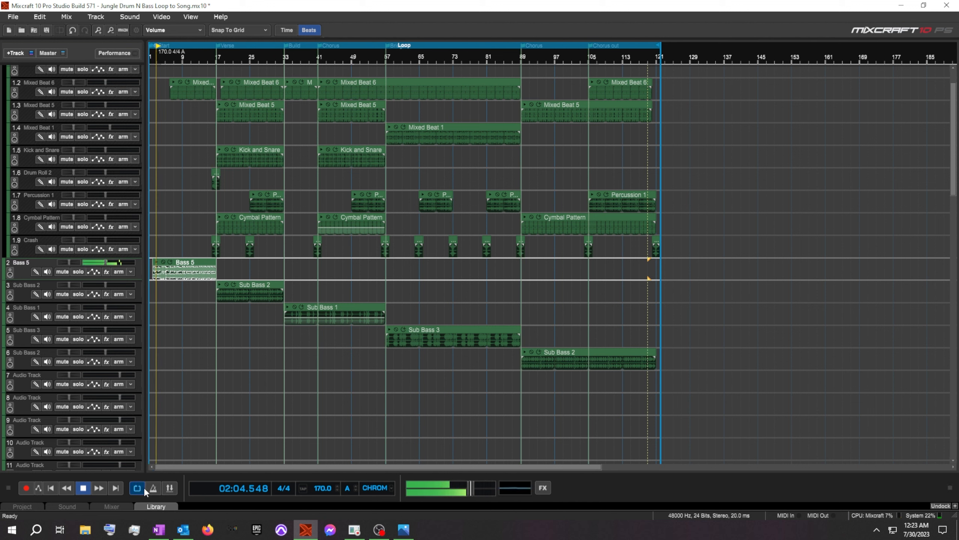
left_click(83, 488)
left_click(57, 489)
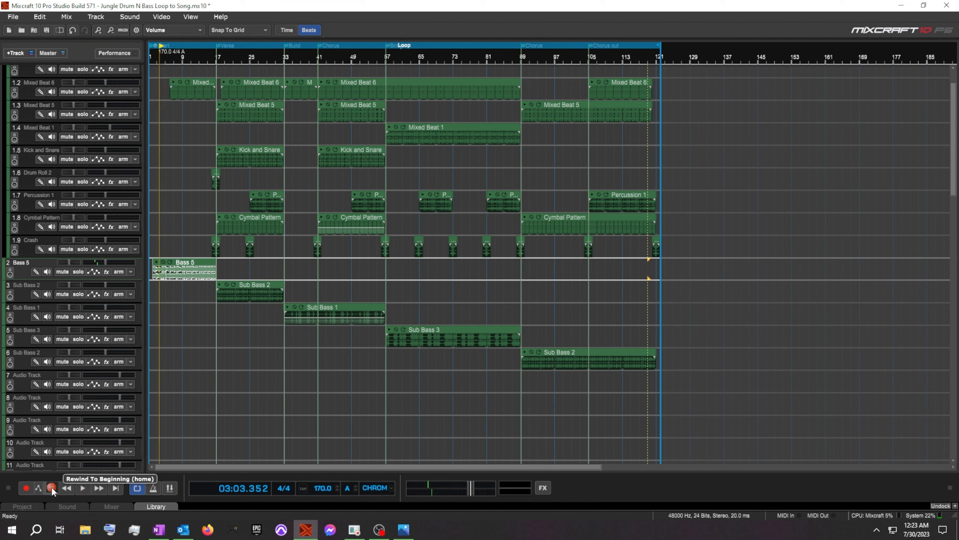
Return the playhead to the start of the song and collapse the Drums submix.
left_click(165, 299)
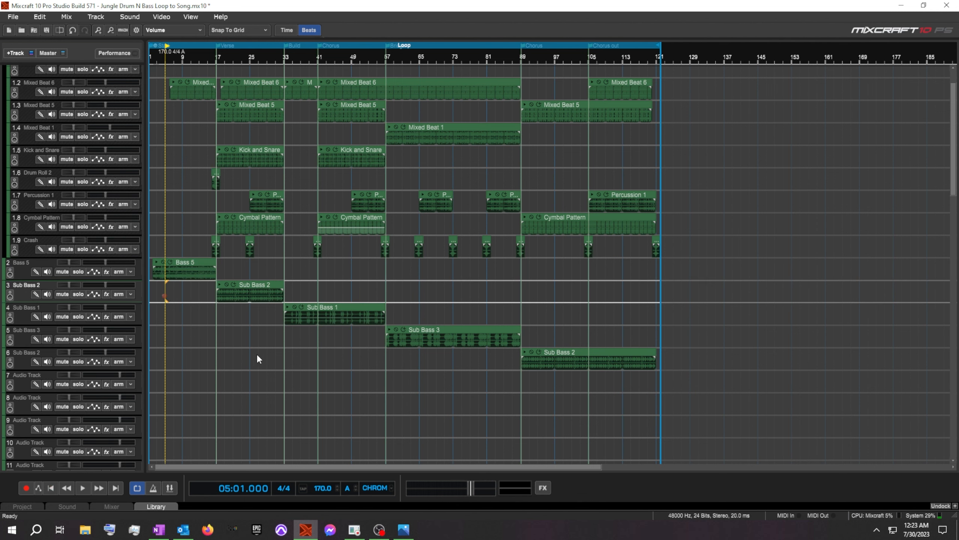
left_click(50, 489)
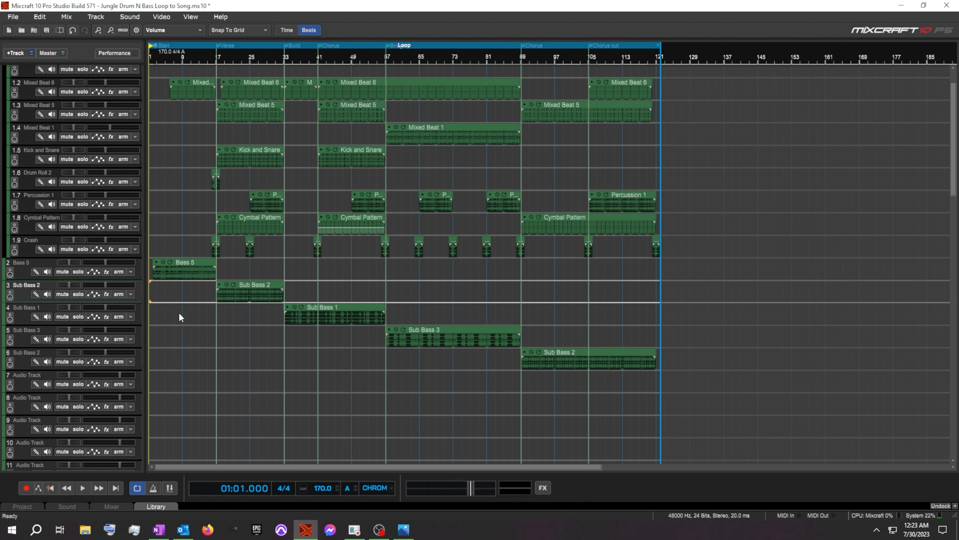
scroll(61, 192, "up", 3)
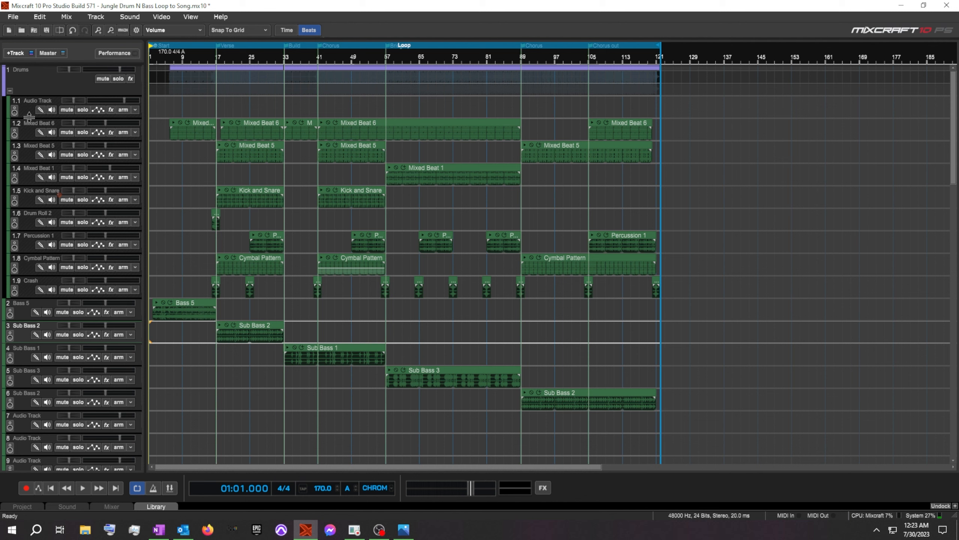
left_click(9, 89)
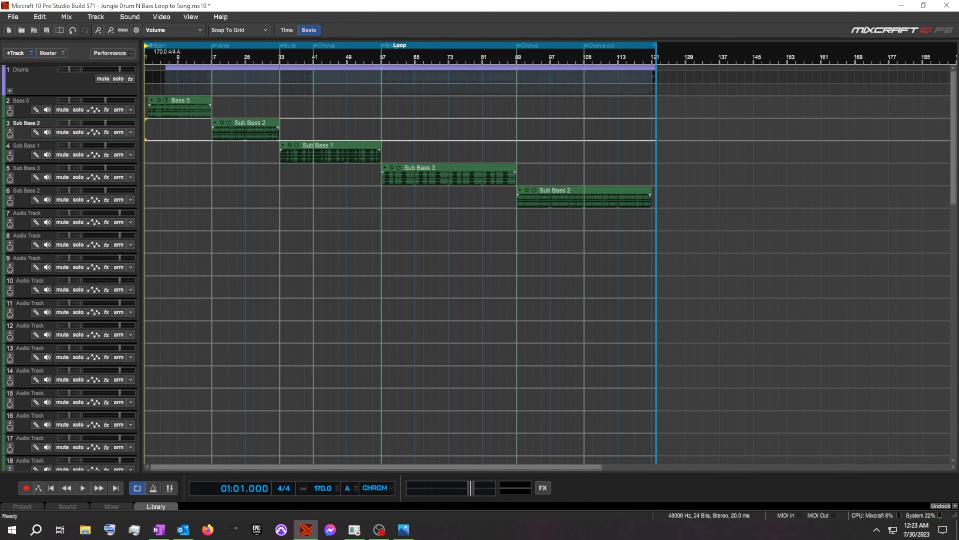
Insert a submix track named Bass above Bass 5, nest the five bass tracks inside it, and collapse it.
right_click(23, 108)
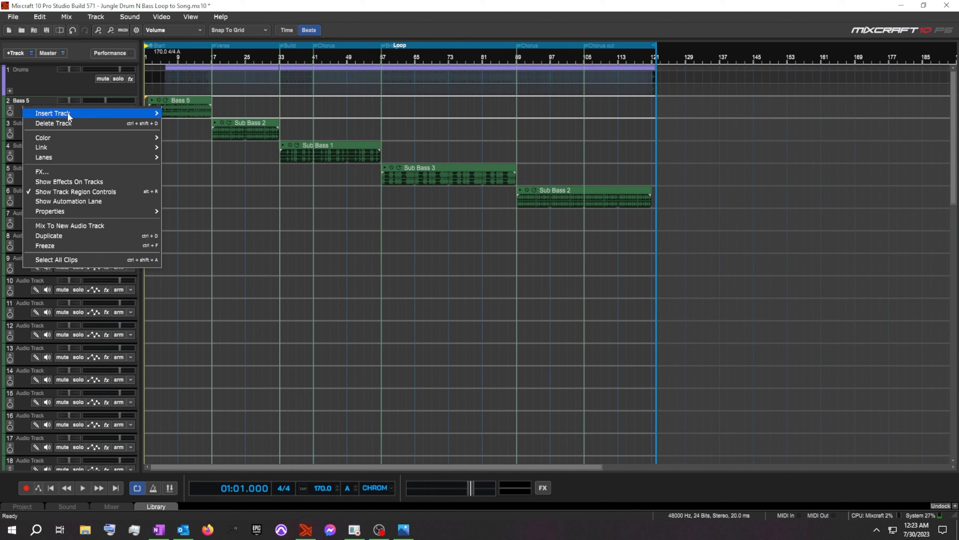
mouse_move(80, 116)
left_click(199, 166)
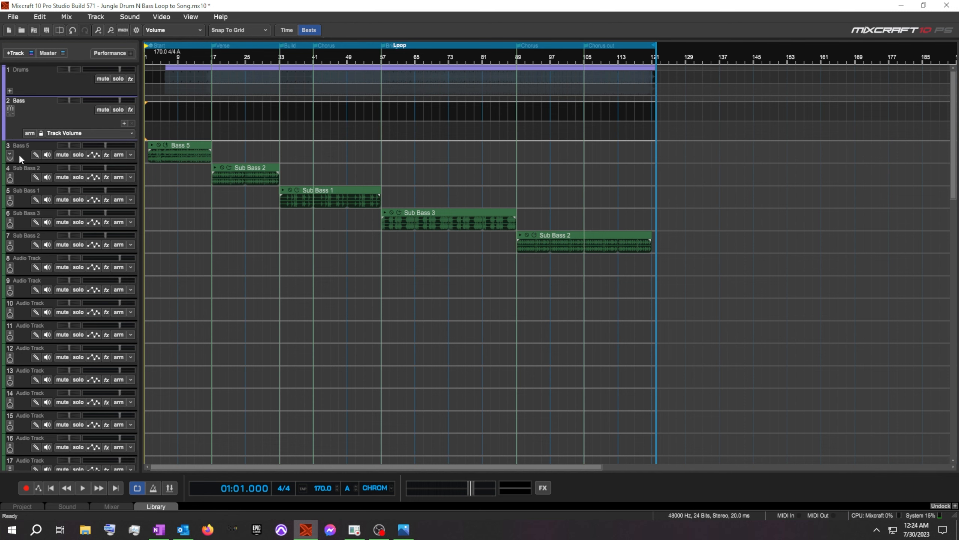
left_click_drag(20, 157, 22, 246)
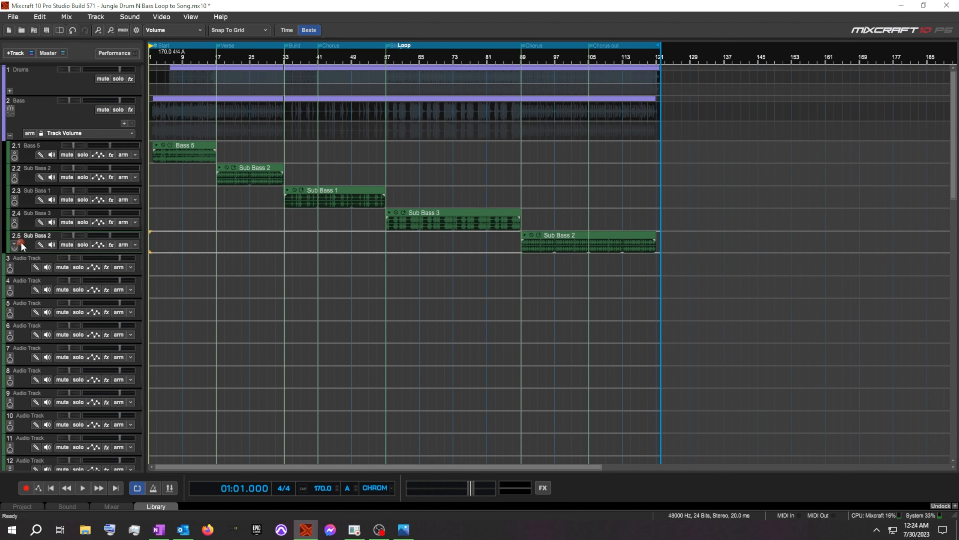
left_click(10, 136)
key("alt+Tab")
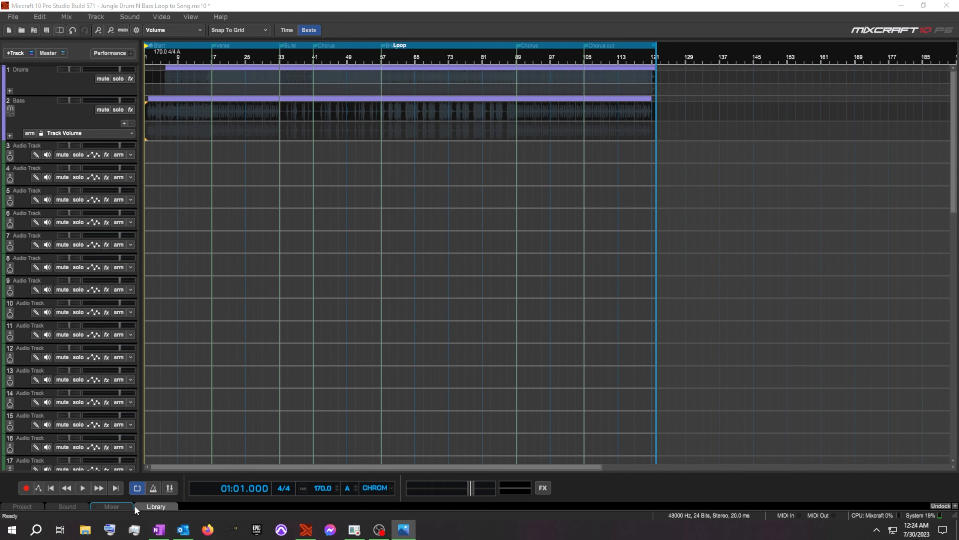
Undock the loop Library into a floating window and move it clear of the earlier song sections.
left_click(155, 506)
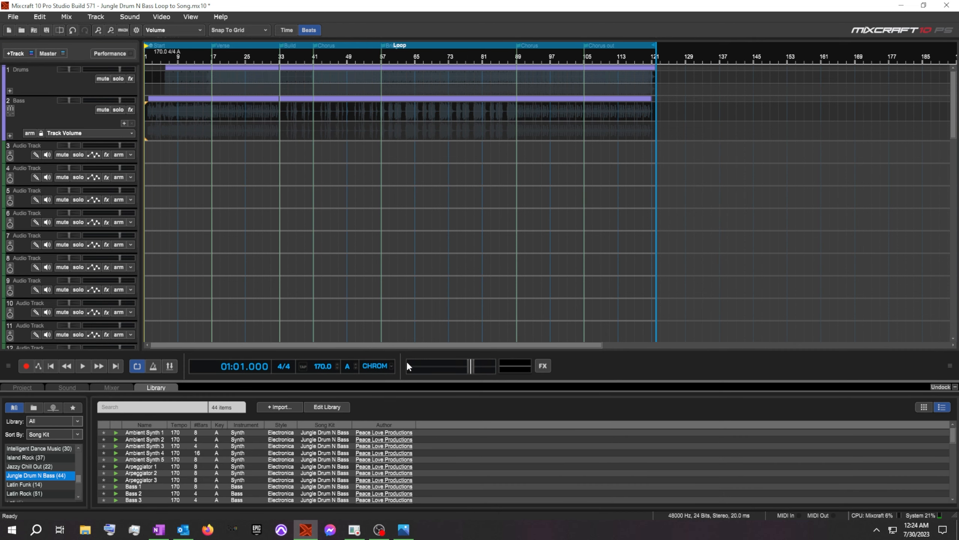
left_click(939, 388)
left_click_drag(398, 68, 668, 36)
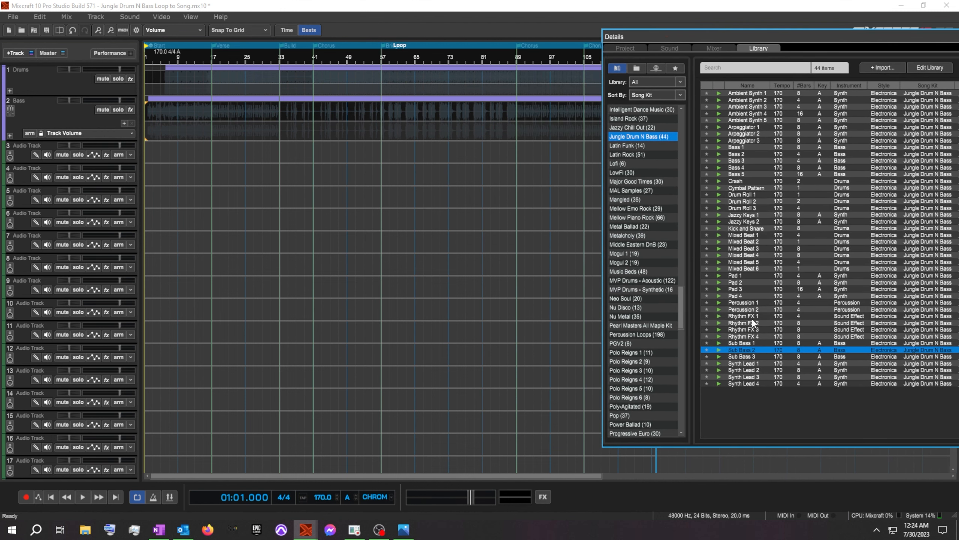
Audition the Rhythm FX 4, 3, 2 and 1 loops and Synth Lead 1 from the Jungle Drum N Bass kit.
left_click(760, 296)
left_click(719, 337)
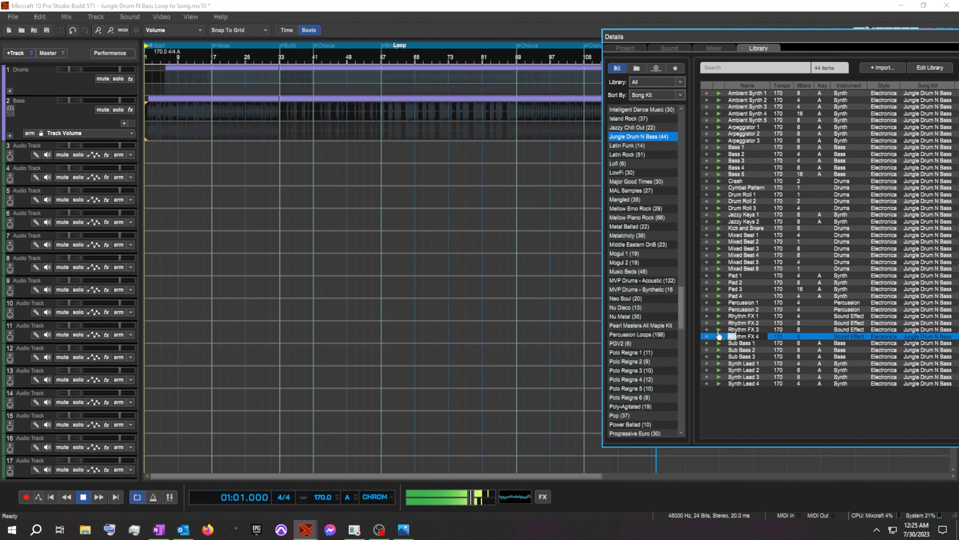
left_click(718, 330)
left_click(718, 323)
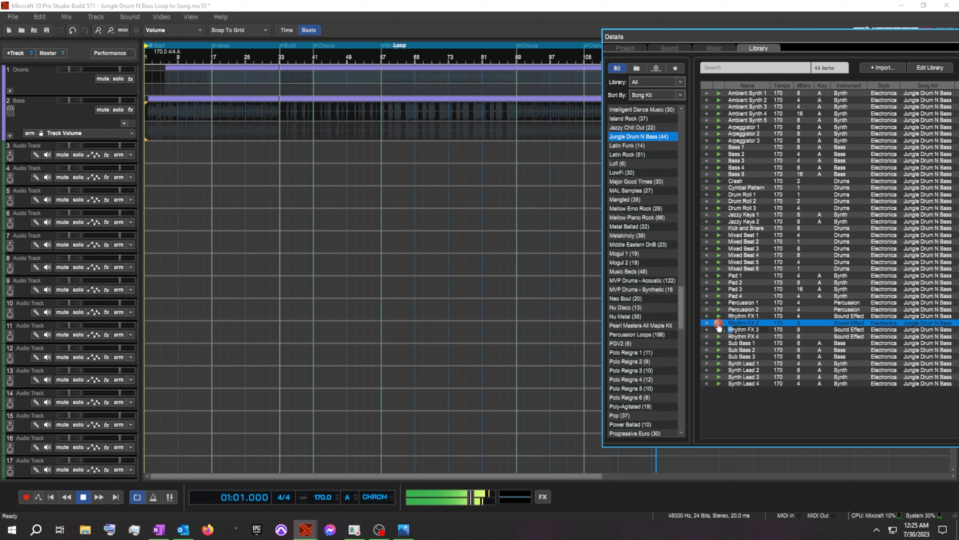
left_click(719, 316)
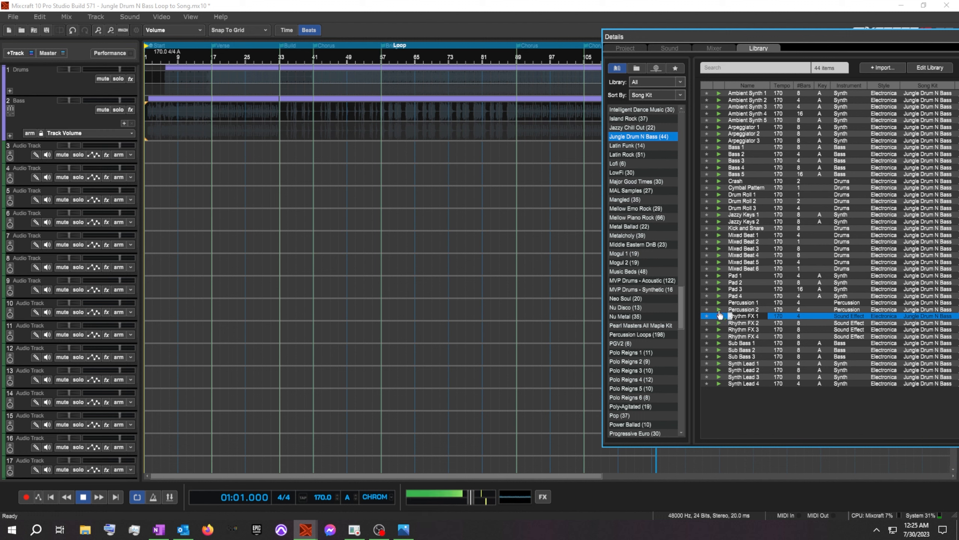
left_click(719, 317)
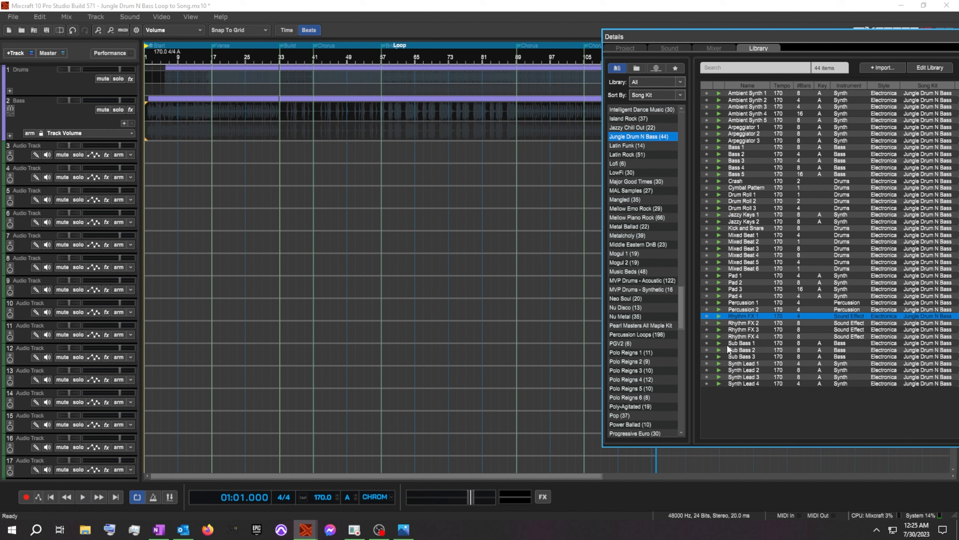
left_click(719, 364)
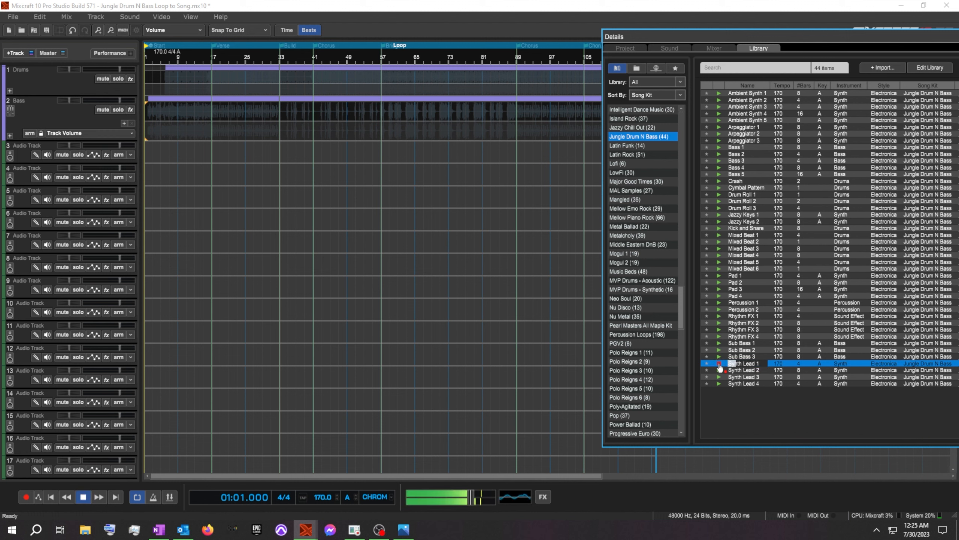
left_click(719, 364)
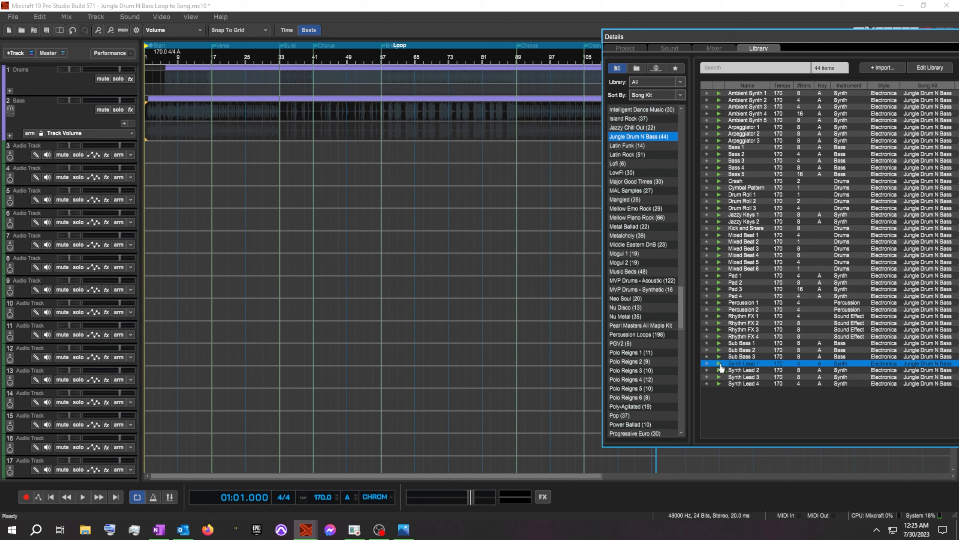
Place Rhythm FX 4 on the first empty track at the Verse, bar 17, and expand the Bass and Drums submixes.
left_click(719, 336)
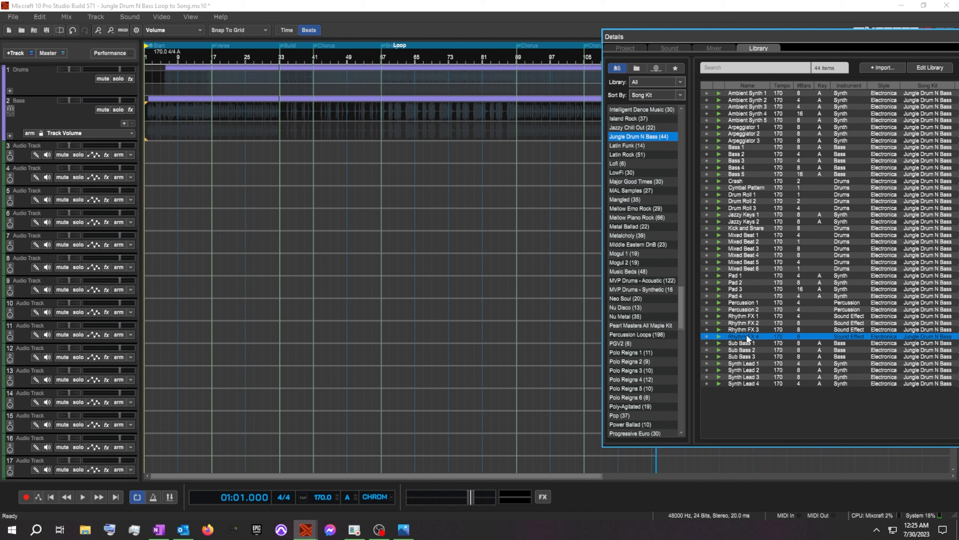
left_click_drag(746, 337, 214, 162)
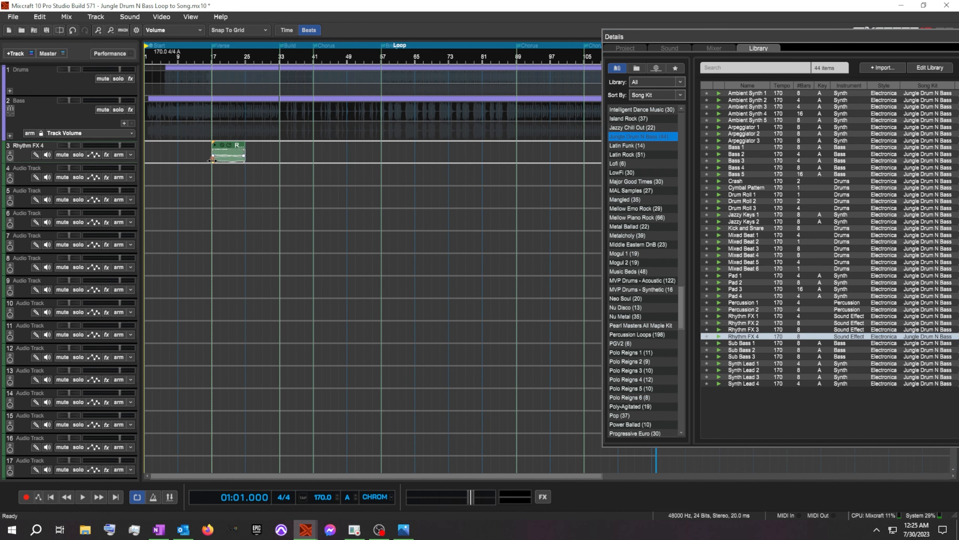
left_click(10, 135)
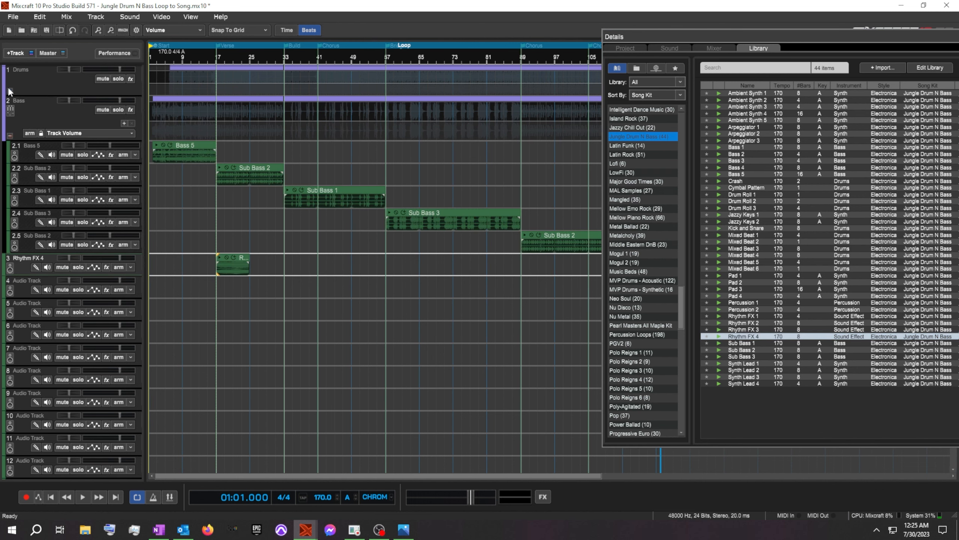
left_click(10, 91)
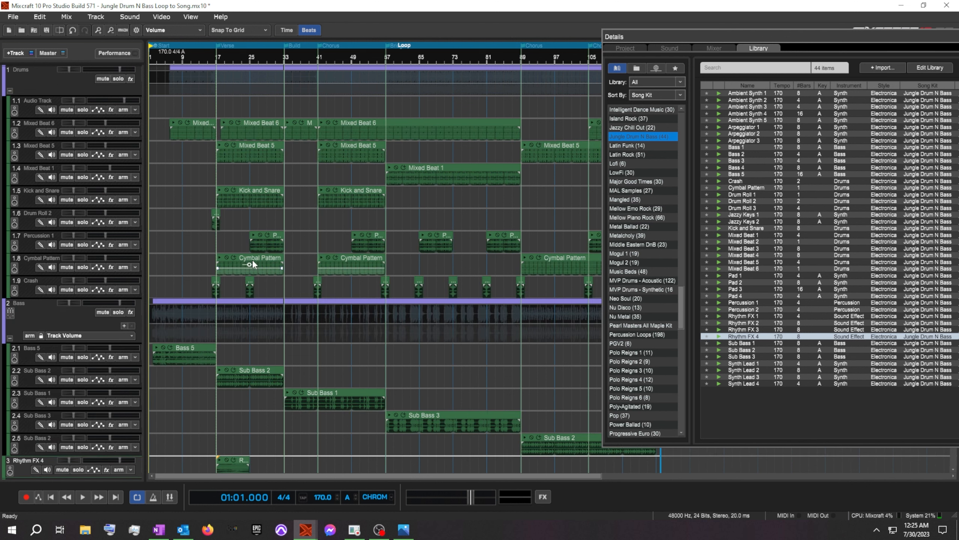
scroll(75, 273, "down", 5)
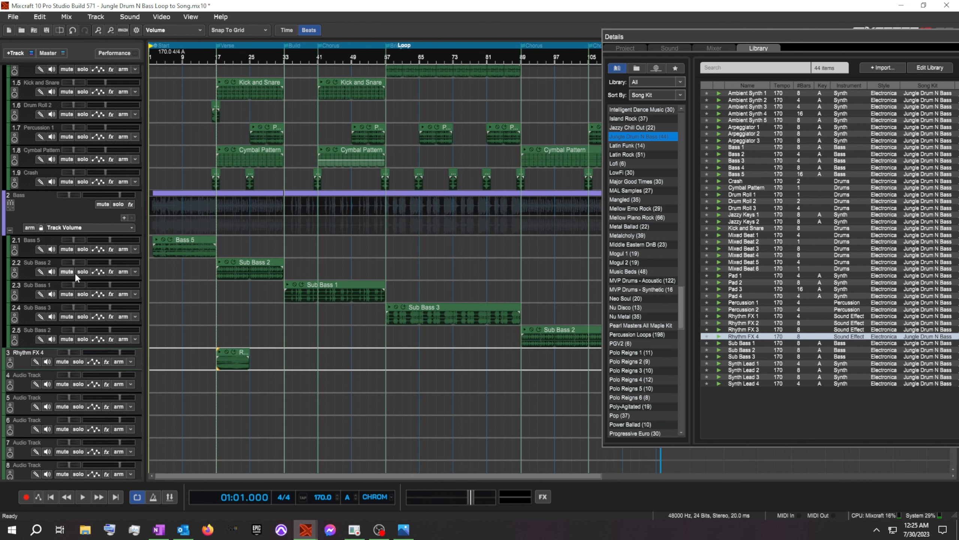
scroll(74, 273, "up", 1)
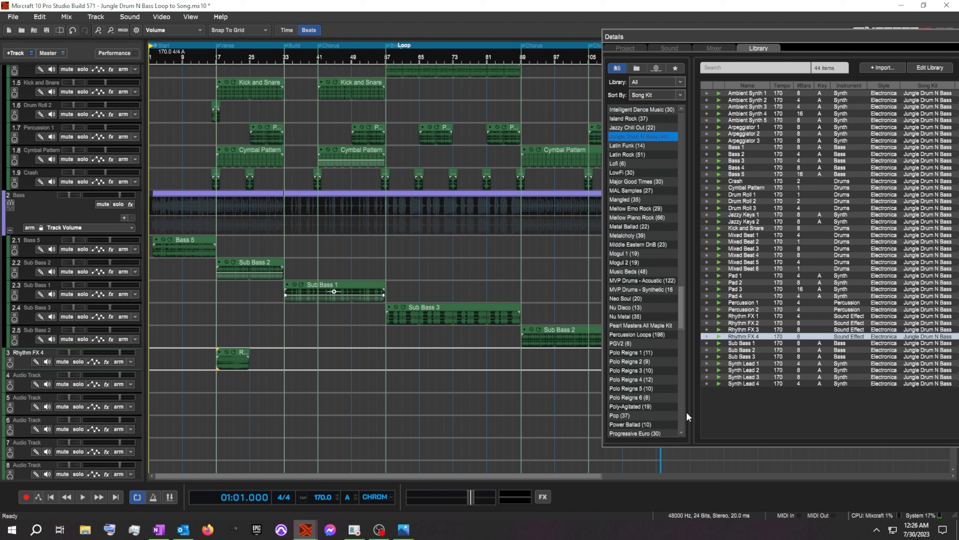
Audition the Synth Lead 1, 2, 3 and 4 loops to choose a lead for the Chorus.
left_click(718, 363)
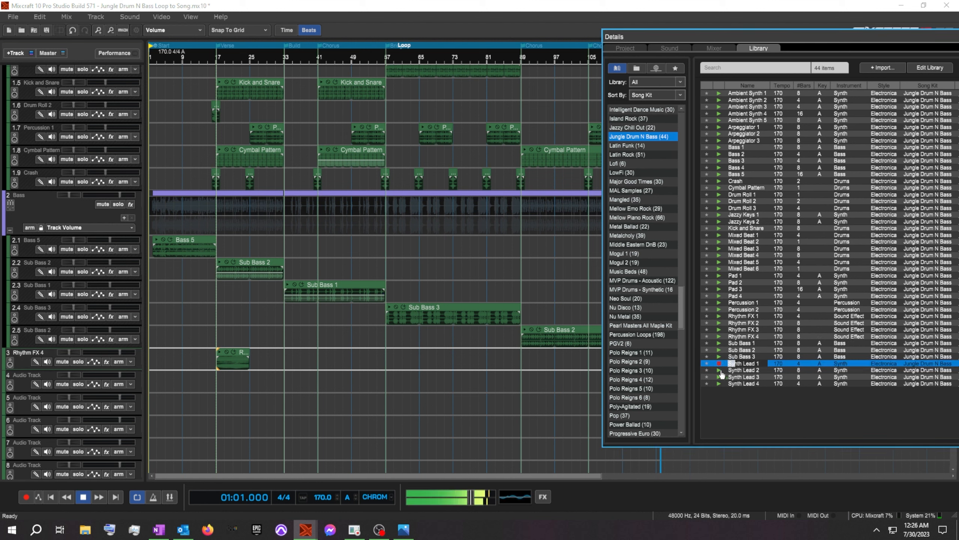
left_click(719, 370)
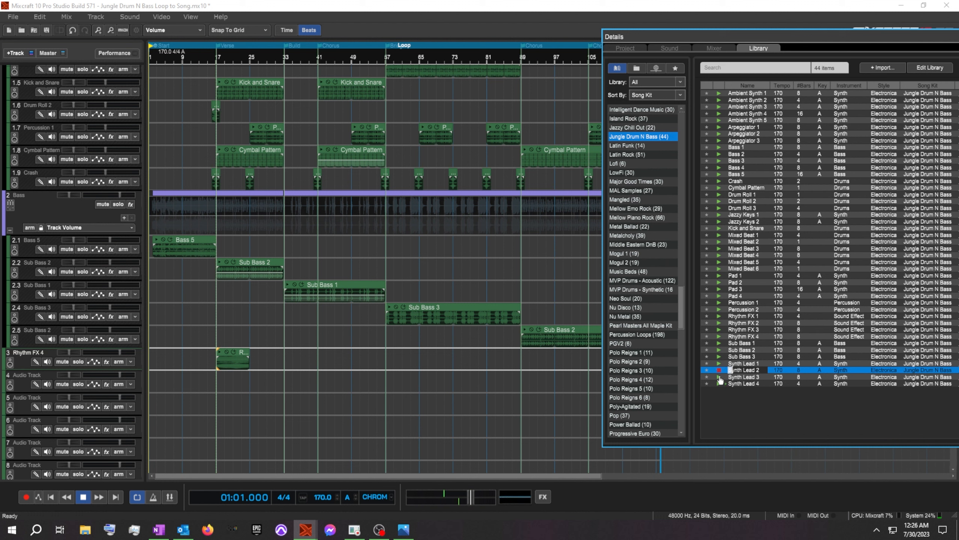
left_click(719, 377)
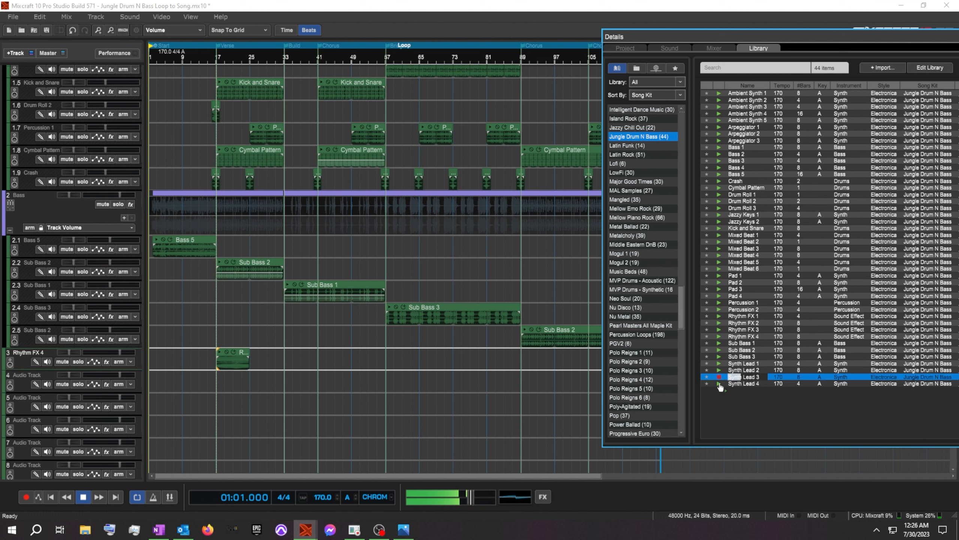
left_click(719, 384)
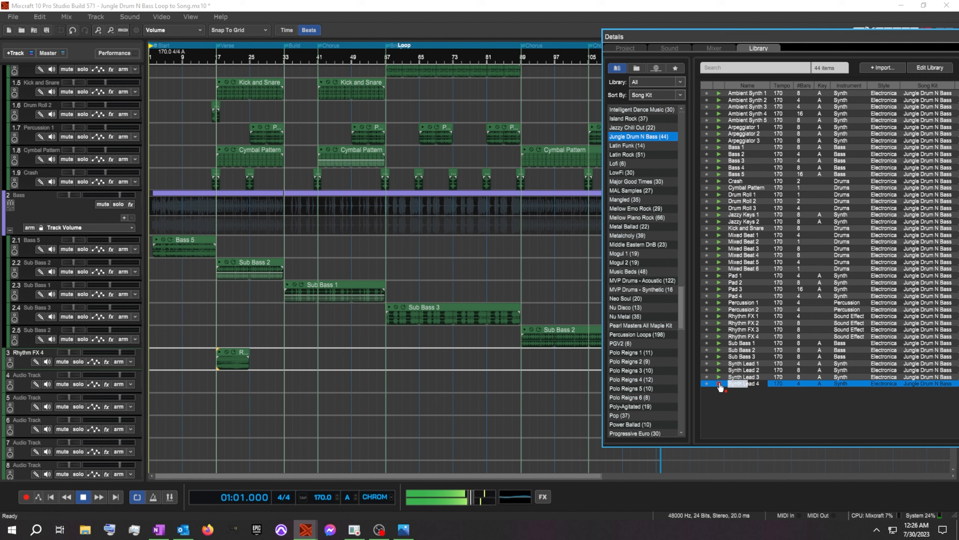
key("shift+Right")
key("shift+Right")
key("shift+Right")
key("shift+Right")
key("shift+Right")
key("shift+Right")
key("shift+Right")
key("shift+Right")
key("shift+Right")
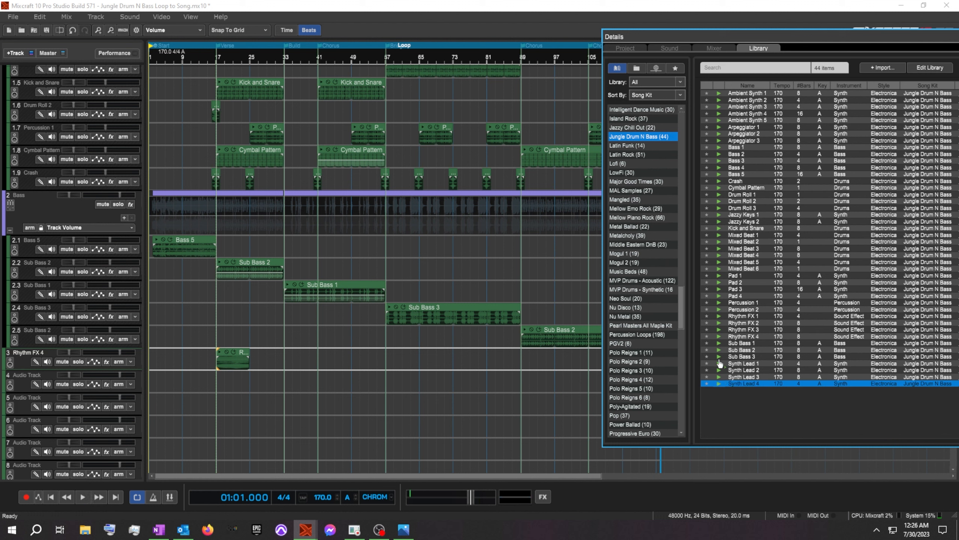
Preview Synth Lead 1 again and place it on the track below Rhythm FX 4 across the first Chorus, bars 41 to 57.
left_click(719, 363)
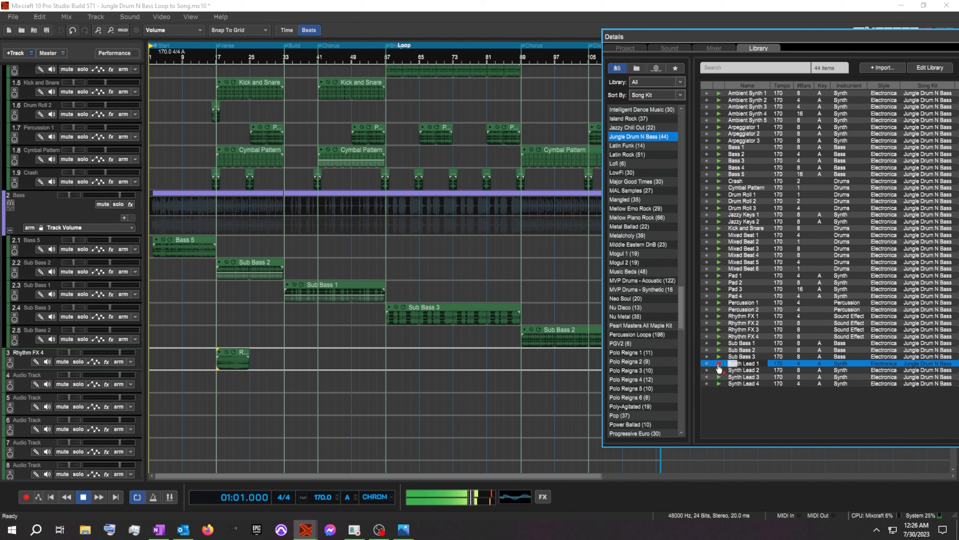
left_click(718, 364)
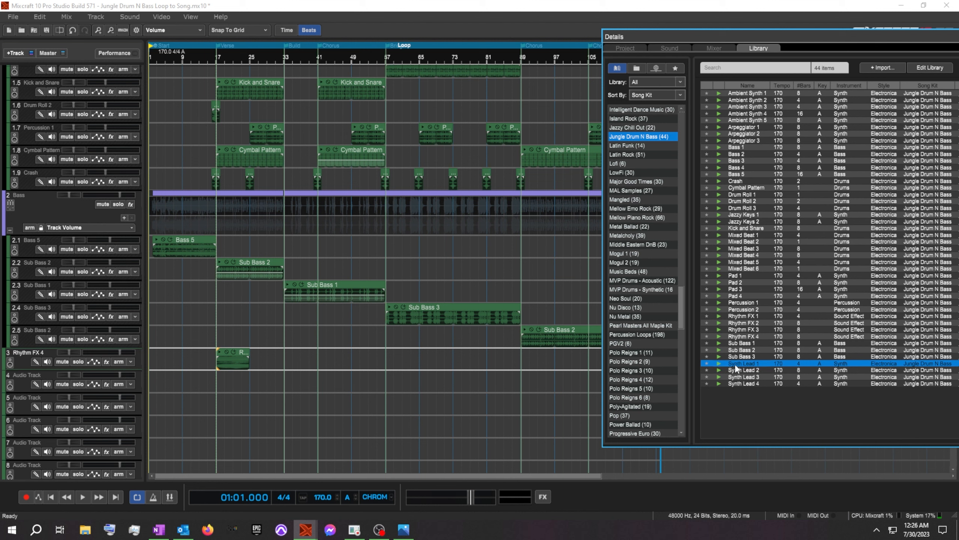
left_click_drag(735, 366, 321, 376)
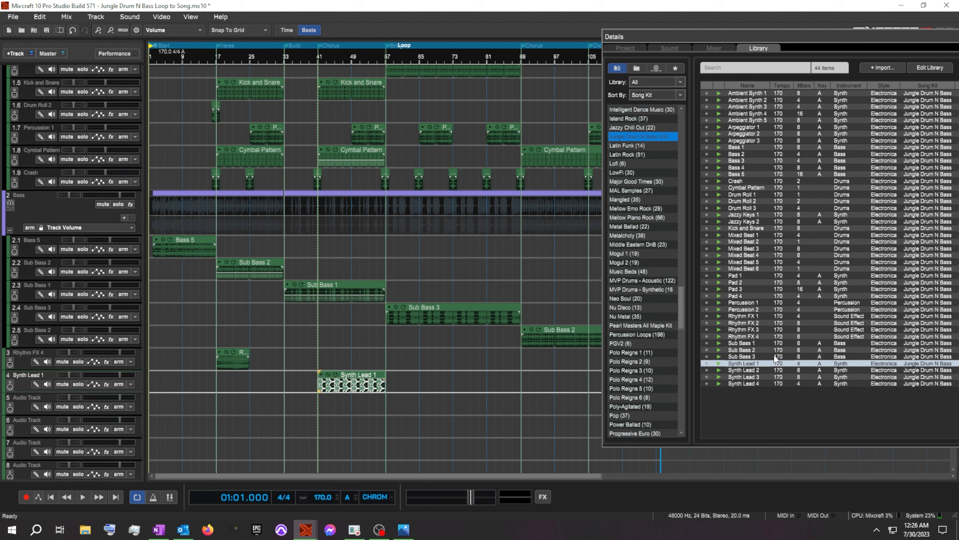
Audition the Ambient Synth 2 and 1 and Arpeggiator 1, 2 and 3 loops from the Jungle Drum N Bass kit.
left_click(719, 100)
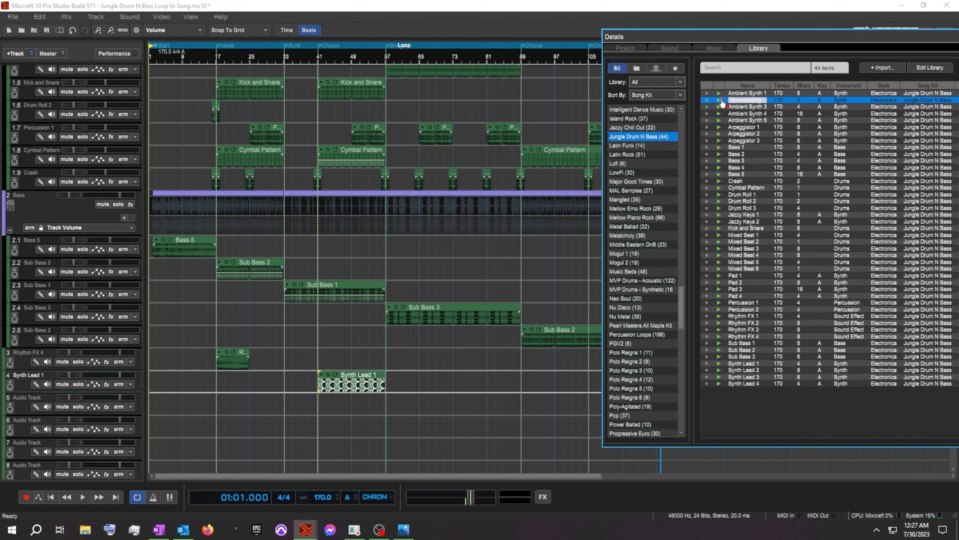
left_click(720, 93)
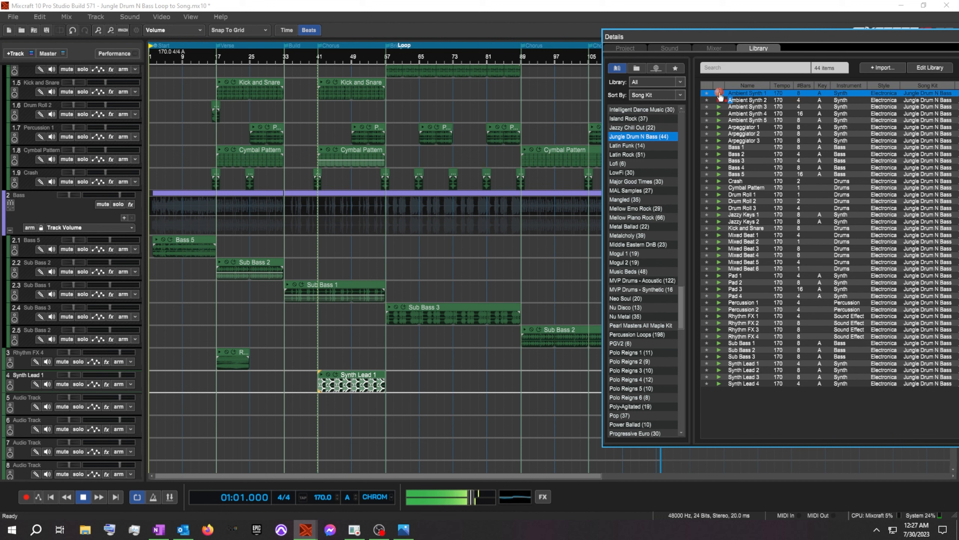
left_click(720, 127)
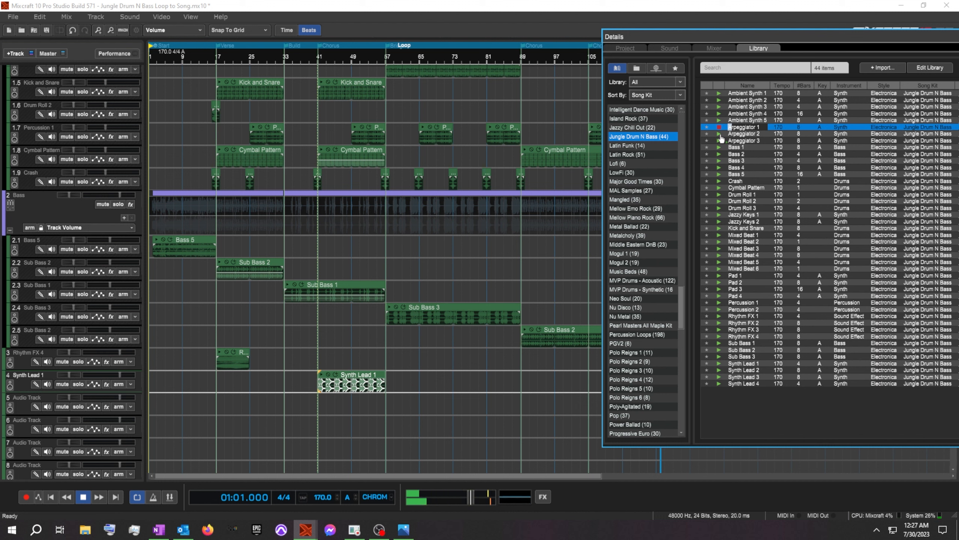
left_click(719, 134)
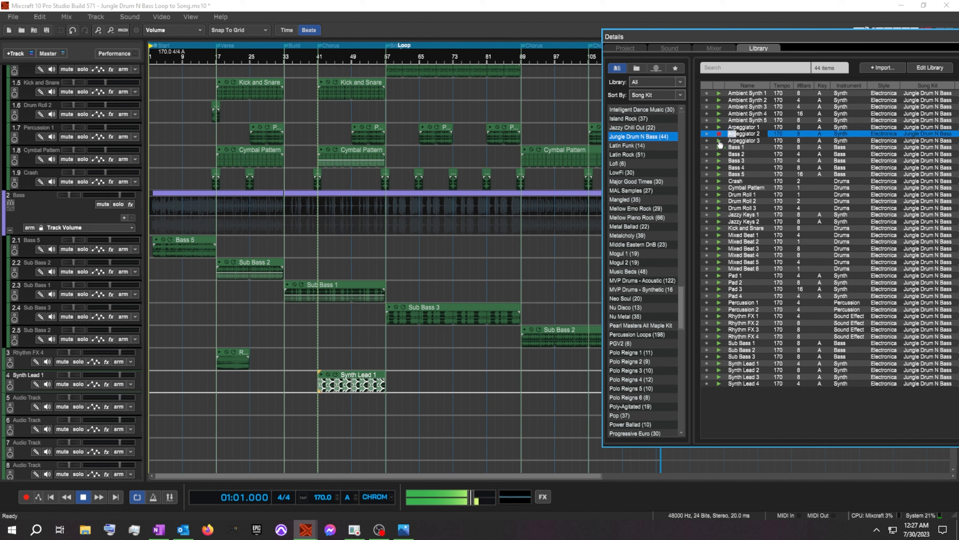
left_click(719, 141)
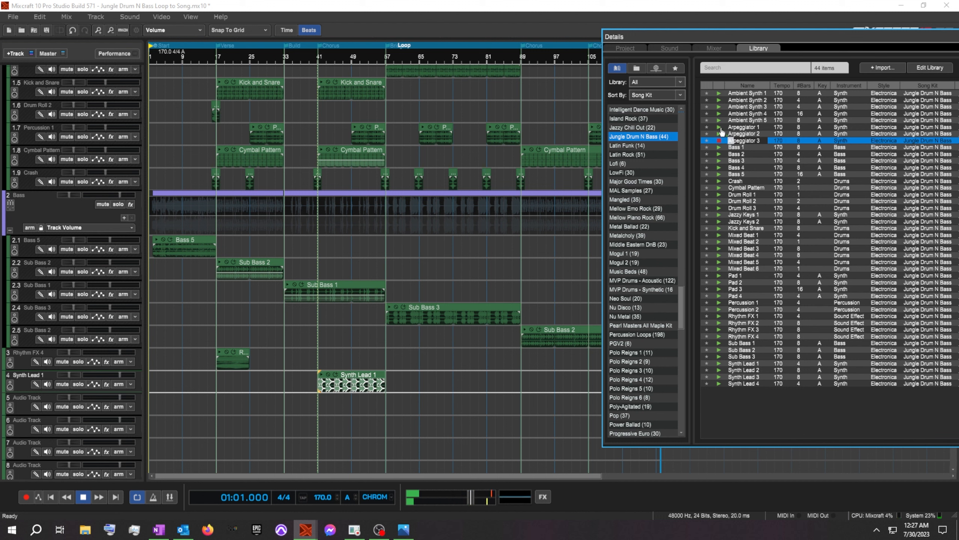
left_click(720, 128)
left_click(719, 127)
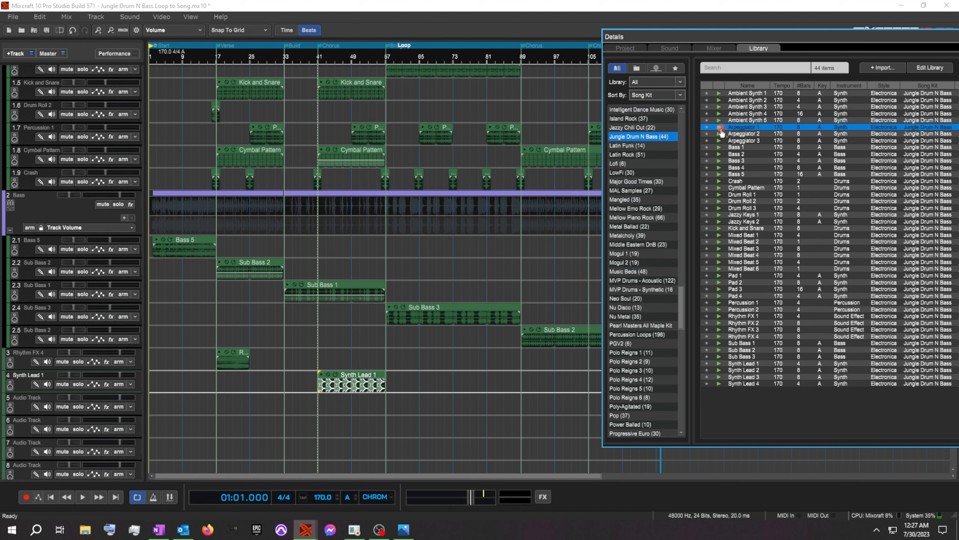
Compare Arpeggiator 1 with Synth Lead 1 by ear and place Arpeggiator 1 on the track below Synth Lead 1 across the first Chorus, bars 41 to 57.
left_click(720, 364)
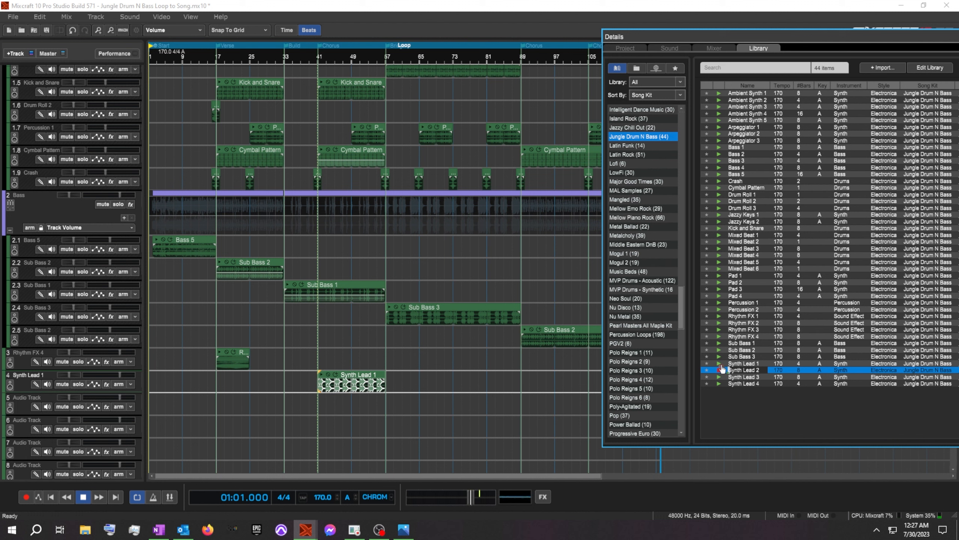
left_click(720, 364)
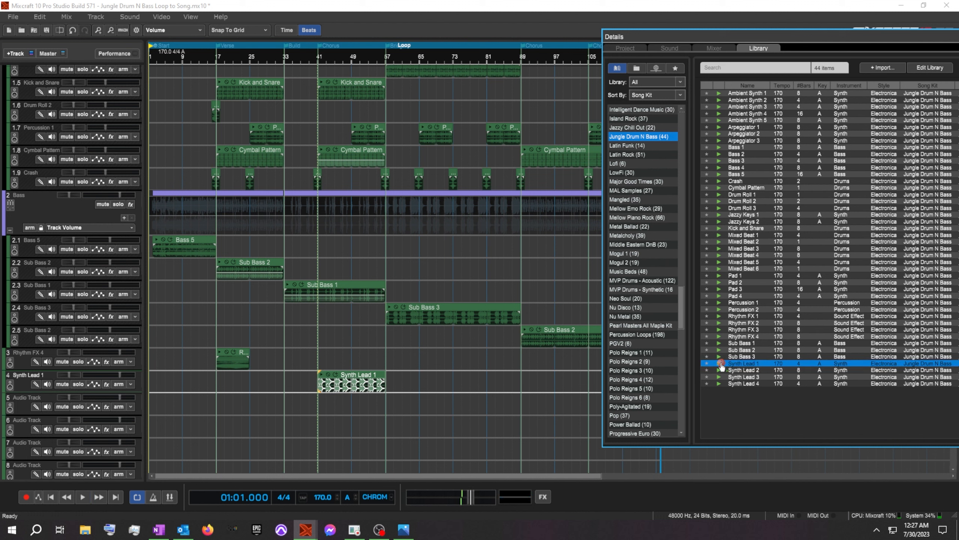
left_click(721, 93)
left_click(721, 94)
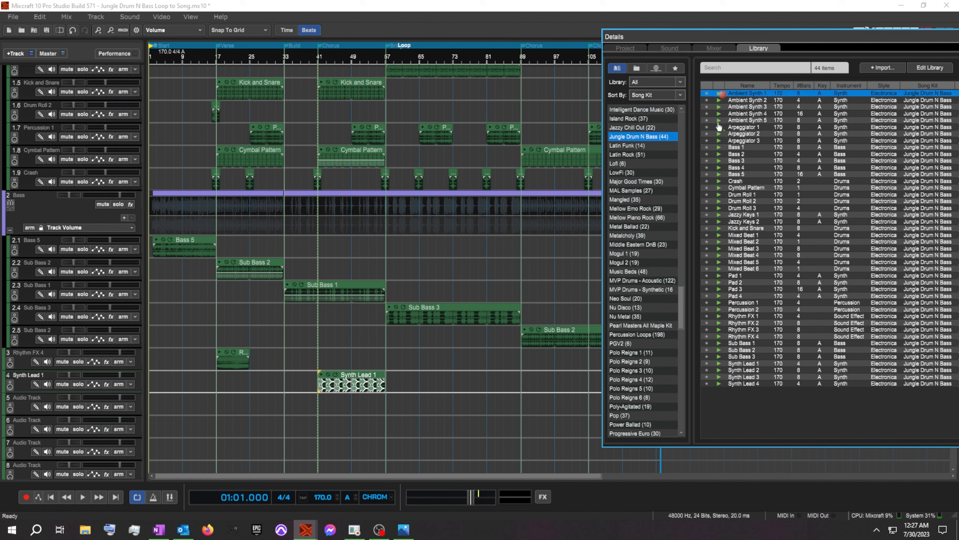
left_click(719, 127)
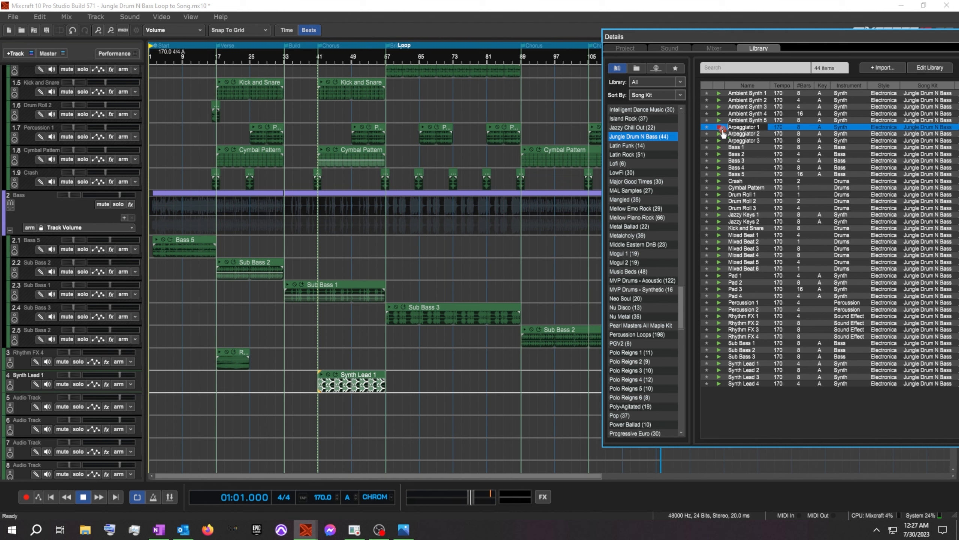
left_click(719, 364)
left_click(719, 364)
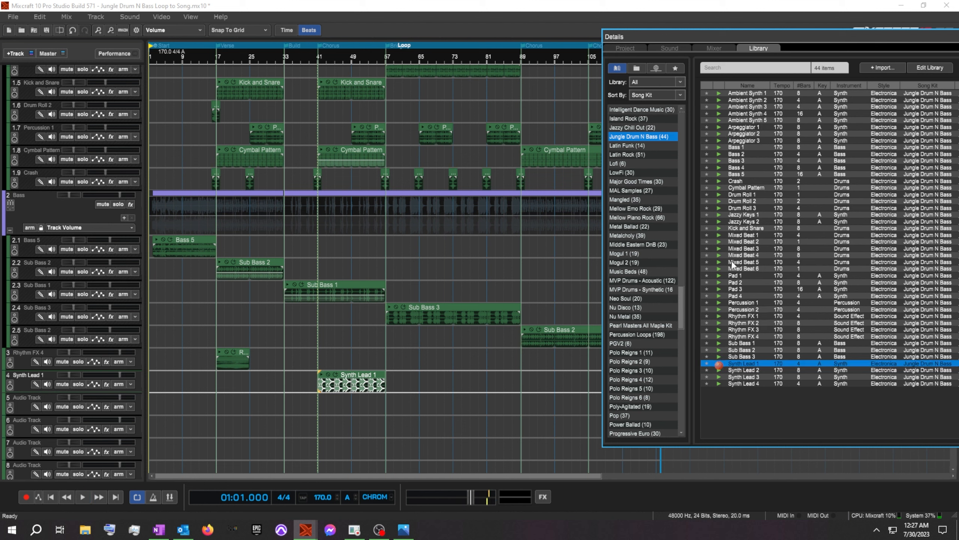
left_click_drag(738, 129, 383, 400)
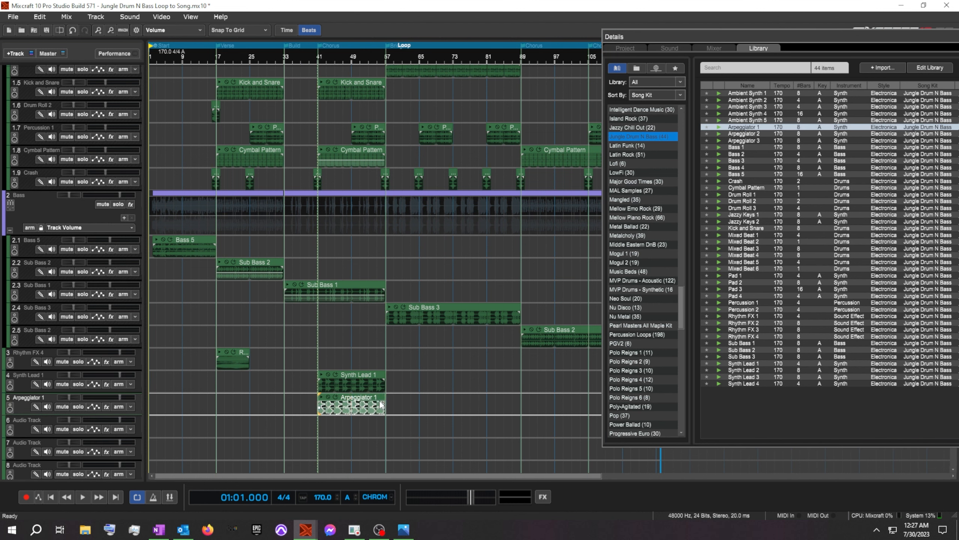
Audition the Rhythm FX 1, 4 and 3 loops to choose a sound effect for the transition into the Bridge.
left_click(722, 317)
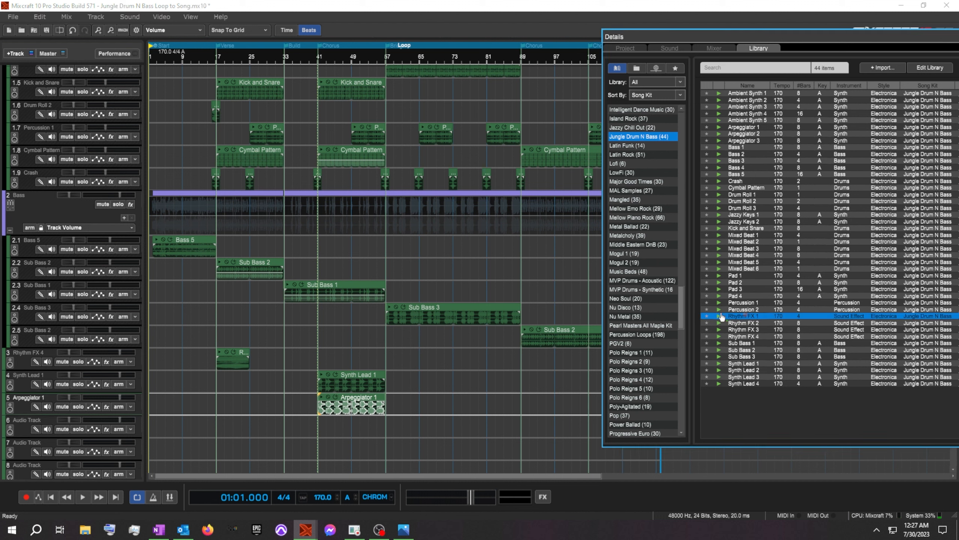
left_click(720, 316)
left_click(719, 336)
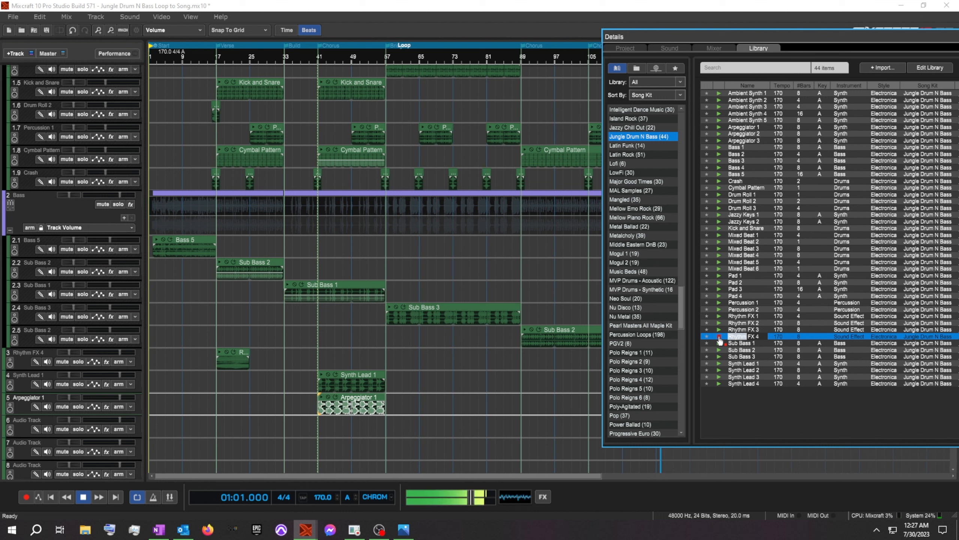
left_click(719, 329)
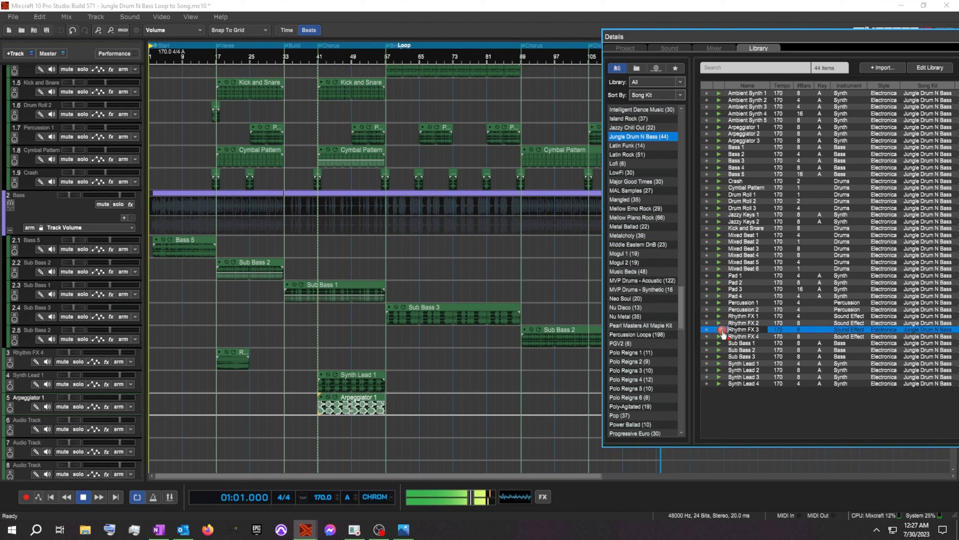
left_click(718, 338)
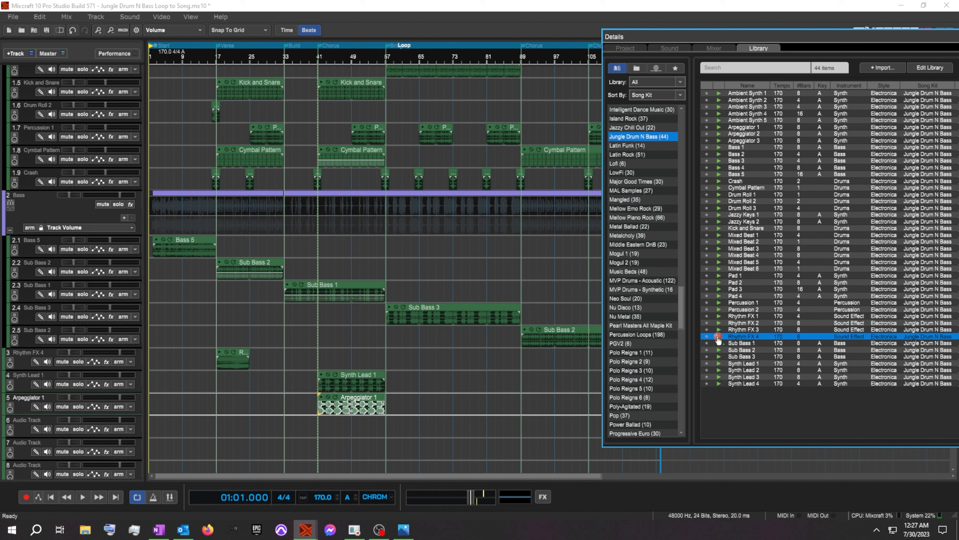
Place Rhythm FX 4 on its existing track at bar 53 and loop it out to the end of the Bridge at bar 89.
left_click_drag(735, 340, 370, 360)
scroll(422, 368, "up", 1)
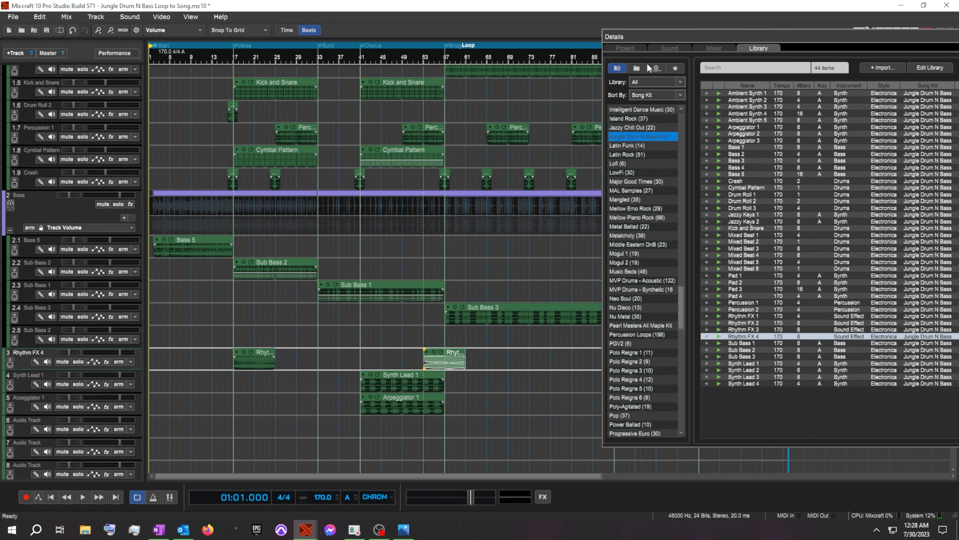
left_click_drag(675, 33, 834, 38)
left_click_drag(465, 358, 613, 351)
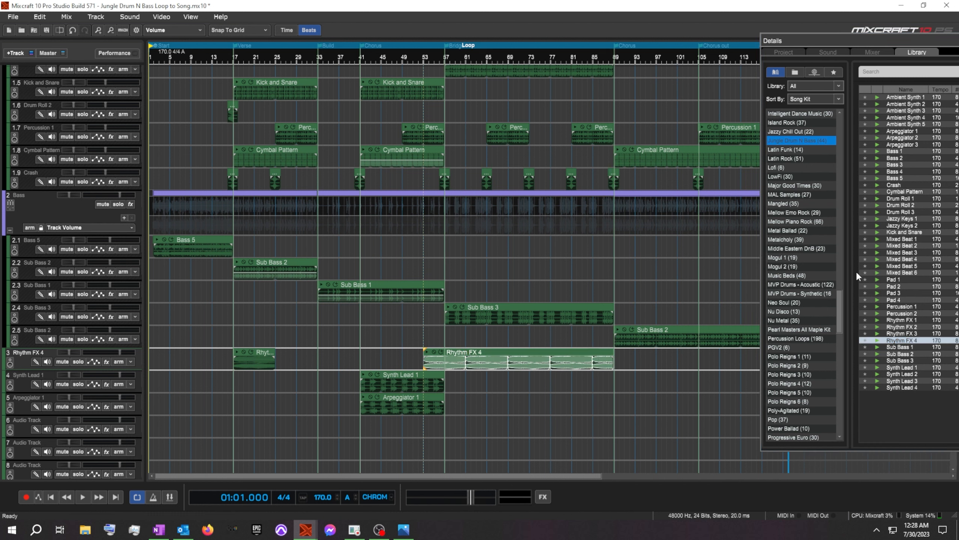
Preview Ambient Synth 4 and place it on the track below Arpeggiator 1, looped across the Bridge from bar 57 to 89.
left_click(877, 118)
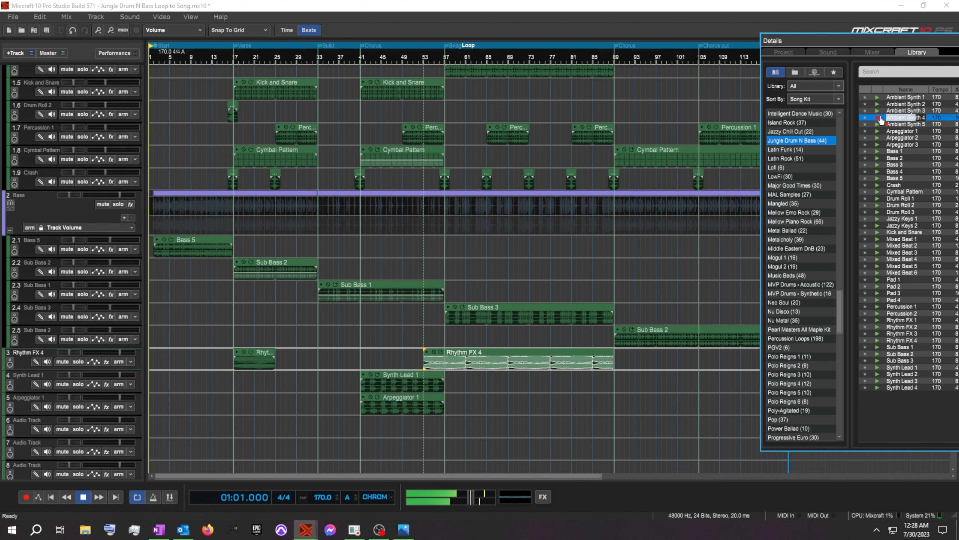
left_click(878, 118)
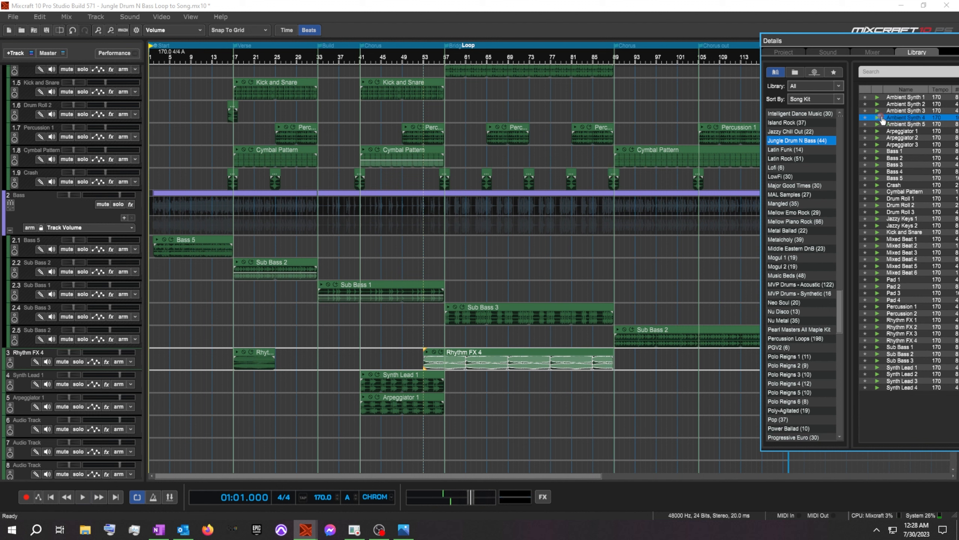
left_click_drag(888, 121, 447, 427)
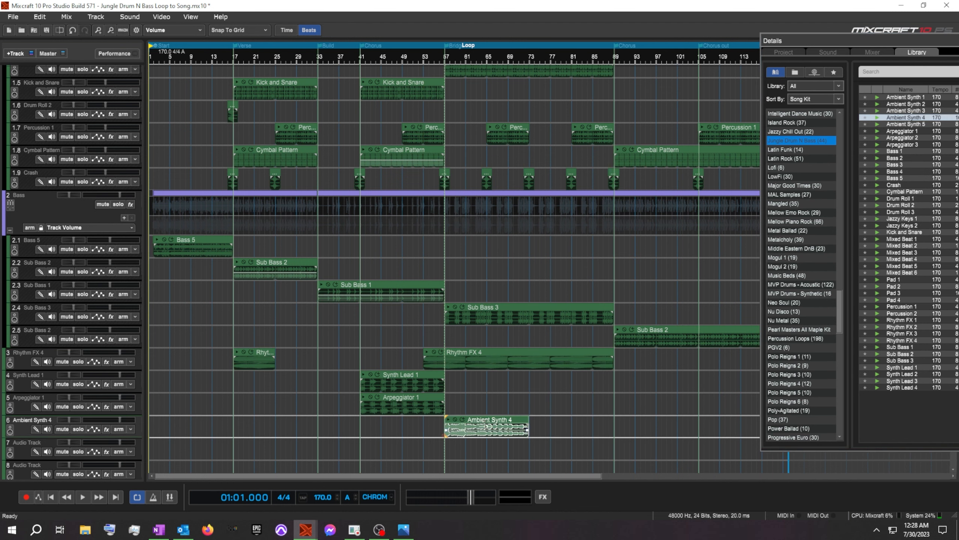
scroll(652, 415, "right", 3)
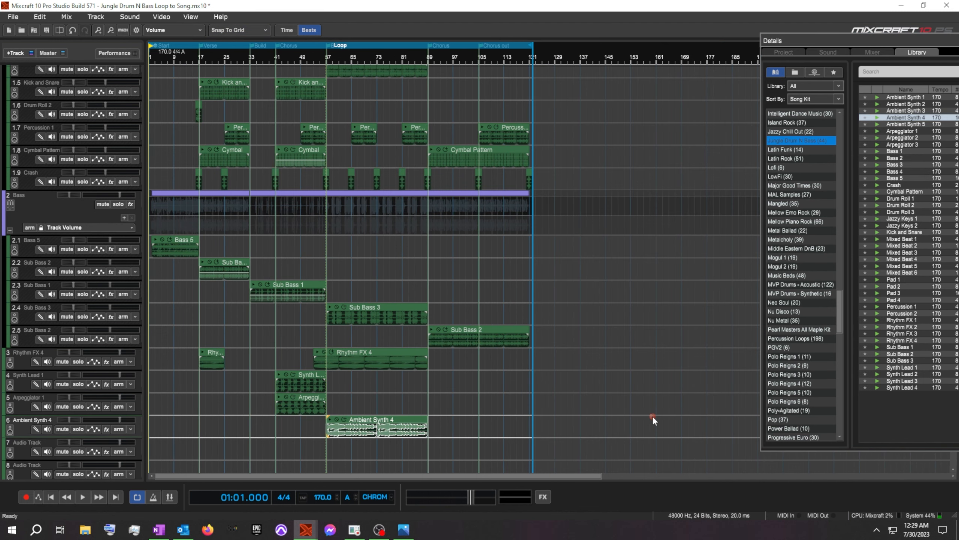
Copy the Arpeggiator 1 clip to the second Chorus at bar 89 on the same track and loop it out to bar 121.
right_click(365, 401)
left_click(411, 284)
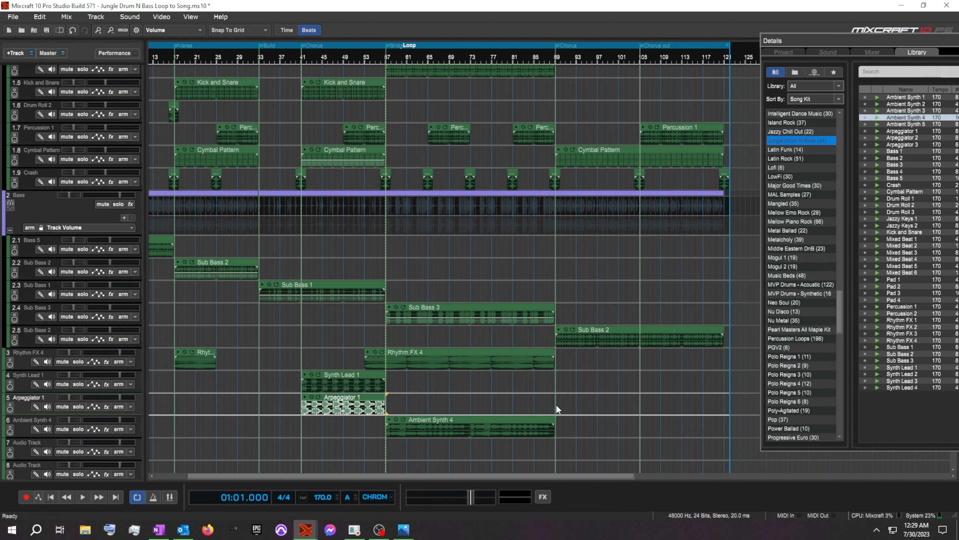
right_click(556, 404)
left_click(468, 263)
left_click_drag(641, 395, 724, 396)
Audition the Pad 1, 2, 3 and 4 loops from the Jungle Drum N Bass kit.
left_click_drag(922, 39, 650, 37)
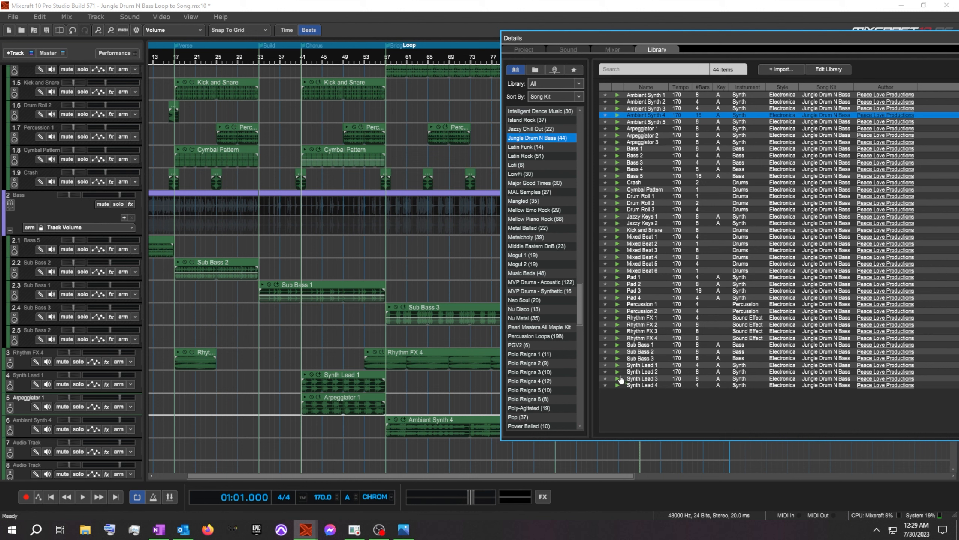
left_click(618, 278)
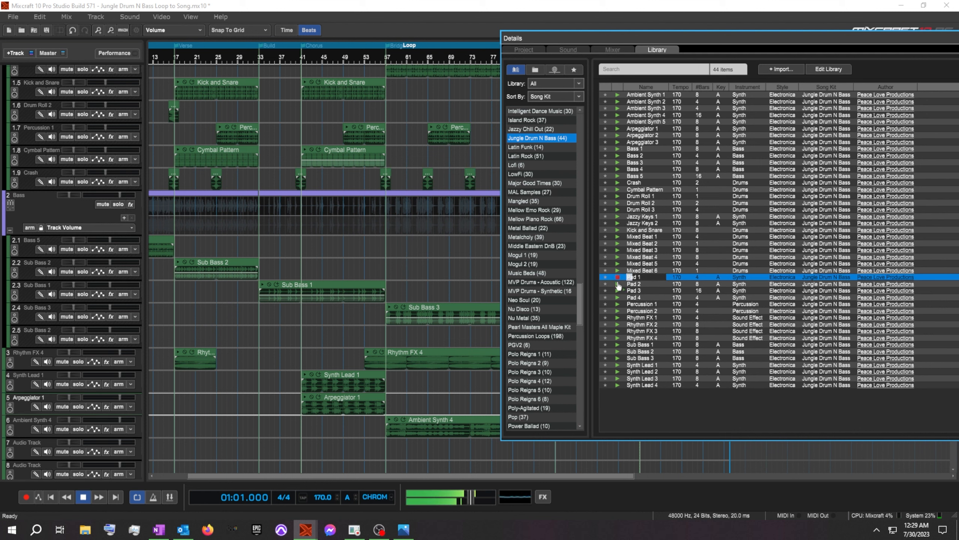
left_click(617, 284)
left_click(618, 291)
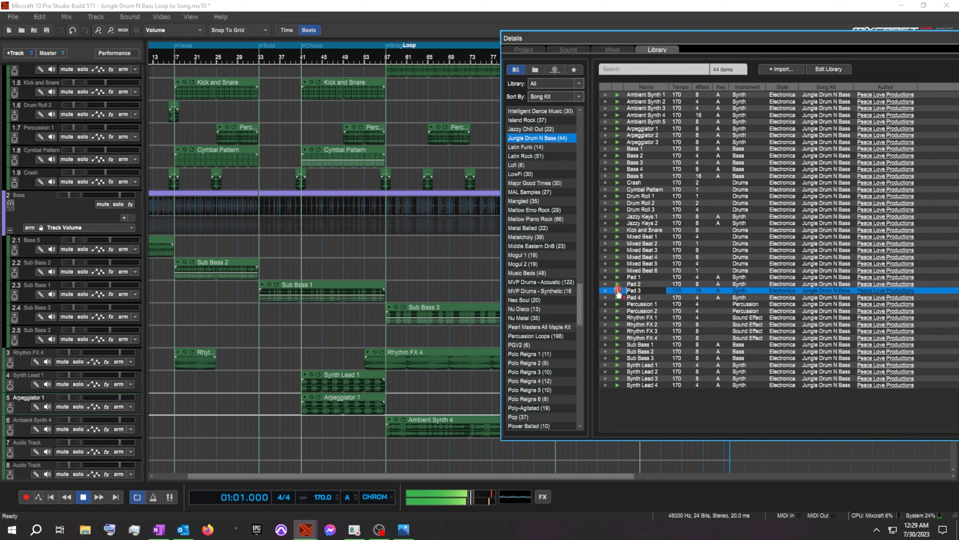
left_click(617, 298)
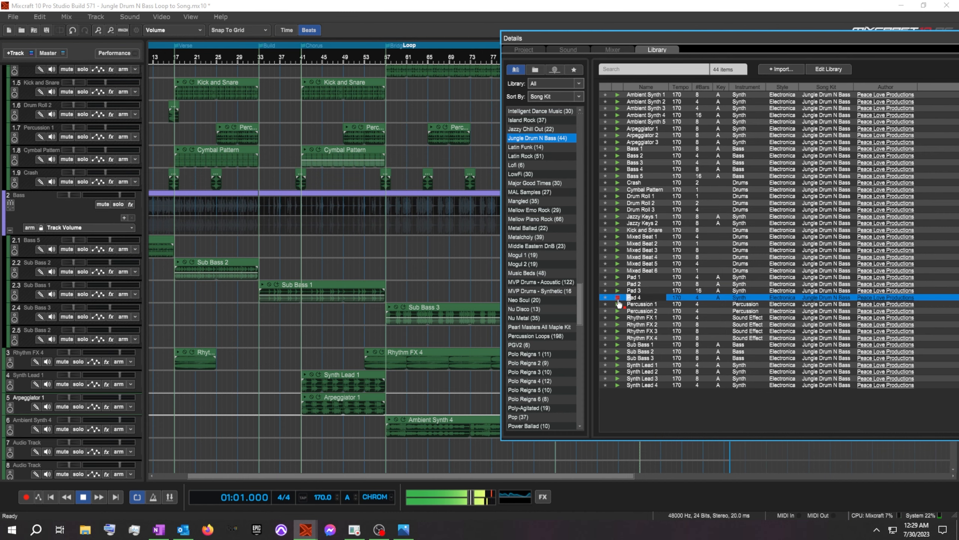
left_click(618, 299)
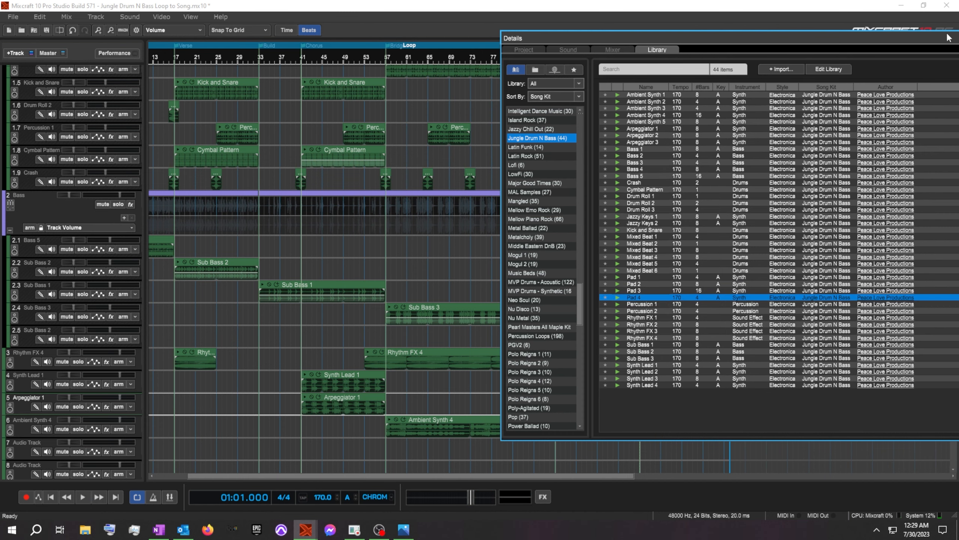
Dock the Details window back into the main window, collapse it and return the playhead to the song start.
left_click_drag(935, 37, 610, 22)
left_click(721, 24)
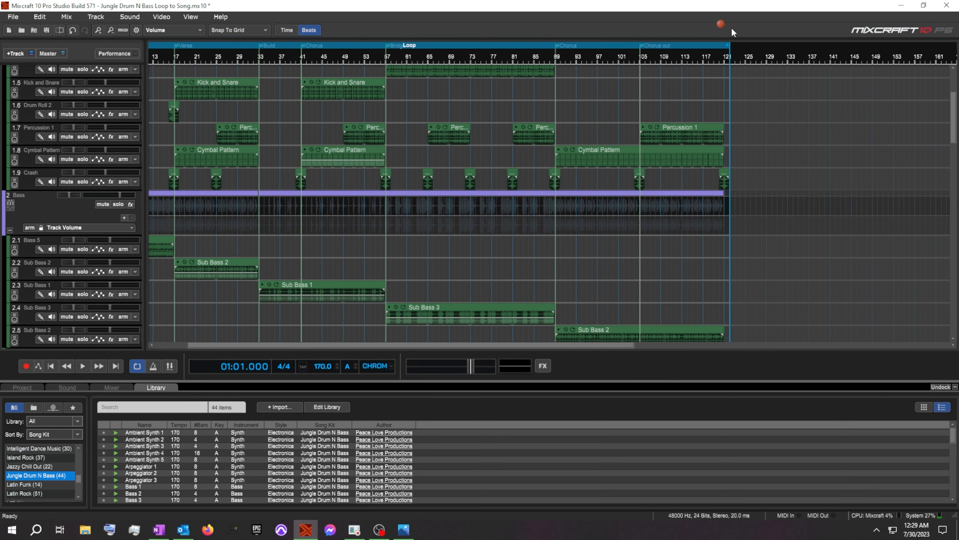
left_click(955, 387)
left_click(504, 447)
left_click(51, 487)
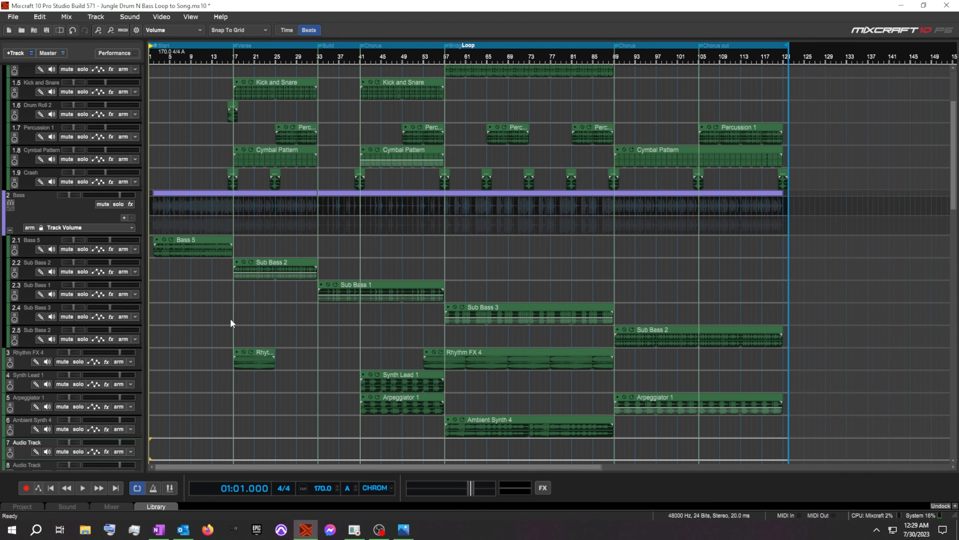
Collapse the Bass submix and insert a new submix track named Synth above the Rhythm FX 4 track.
left_click(10, 231)
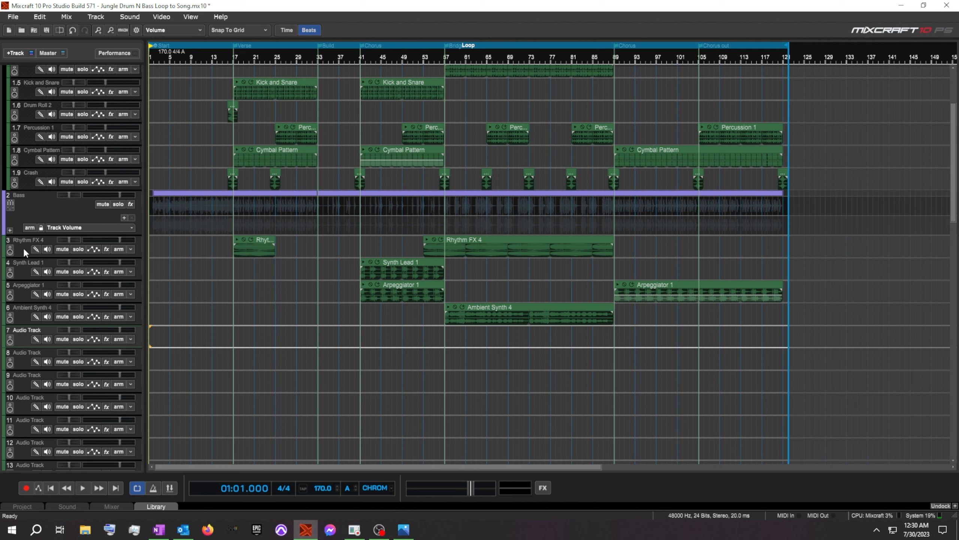
right_click(22, 246)
mouse_move(151, 255)
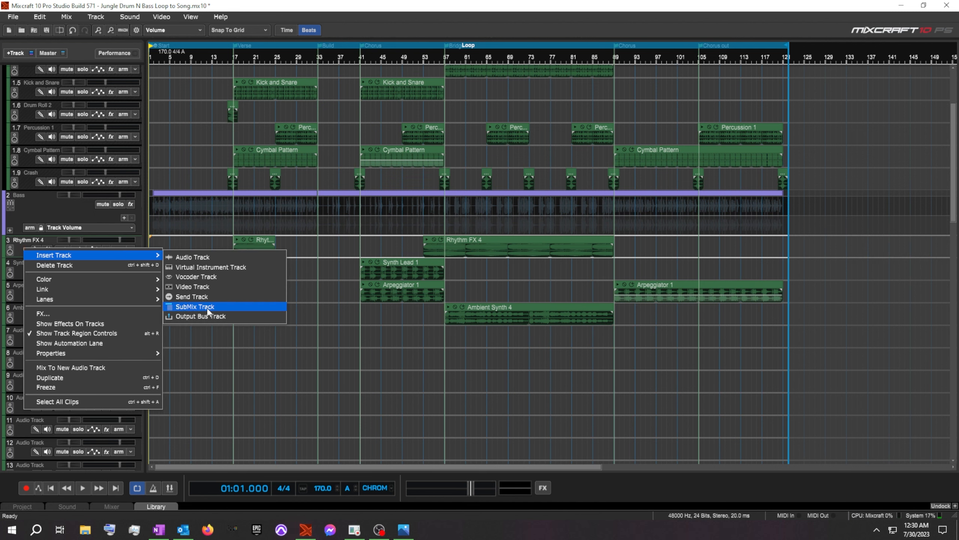
left_click(206, 306)
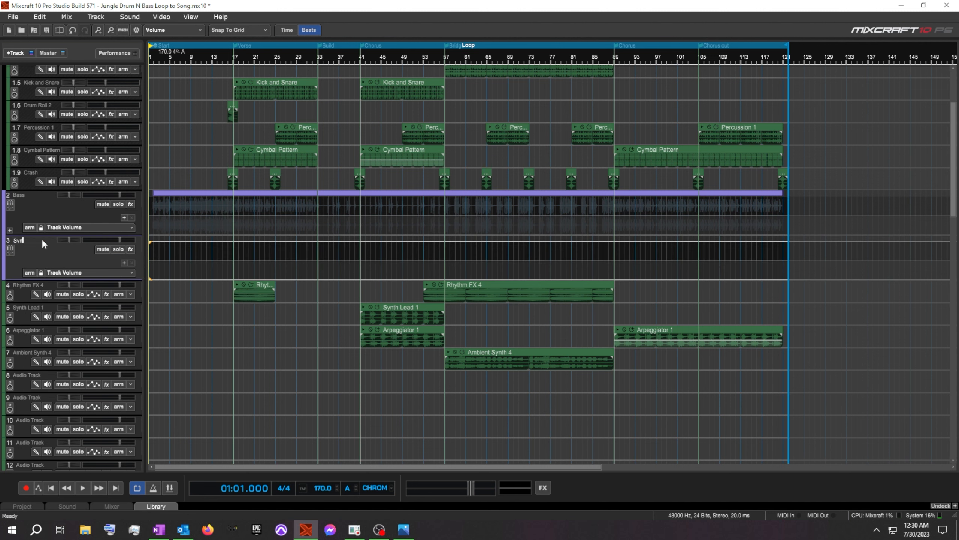
Nest the Rhythm FX 4, Synth Lead 1, Arpeggiator 1 and Ambient Synth 4 tracks in the Synth submix and select all four.
left_click_drag(12, 292, 28, 362)
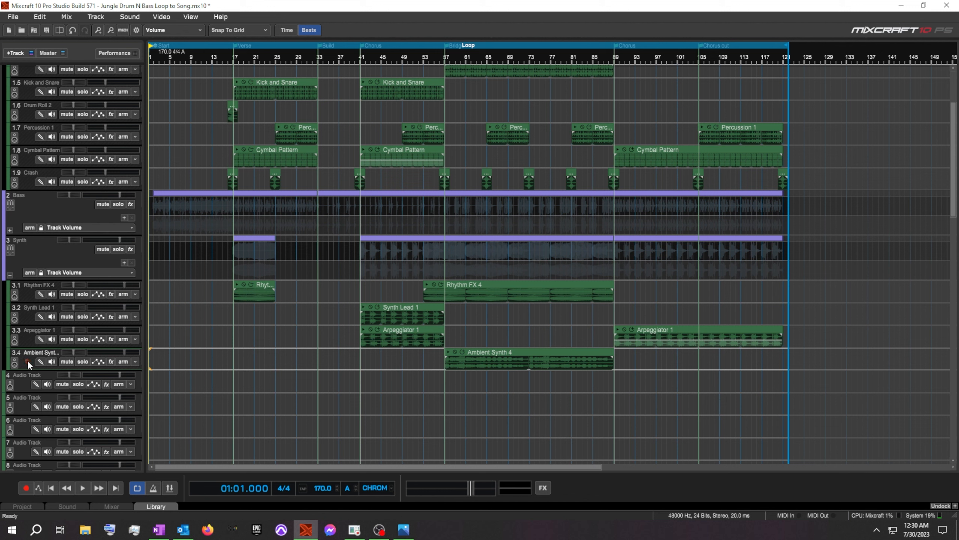
left_click(23, 295)
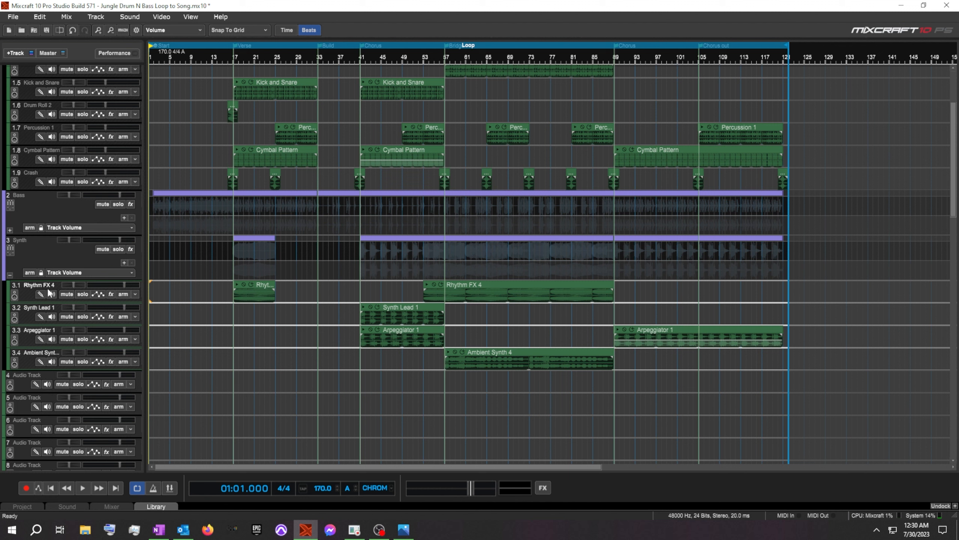
Deselect the nested synth tracks, return the playhead to the song start and expand the Bass submix.
left_click(125, 284)
left_click(27, 314)
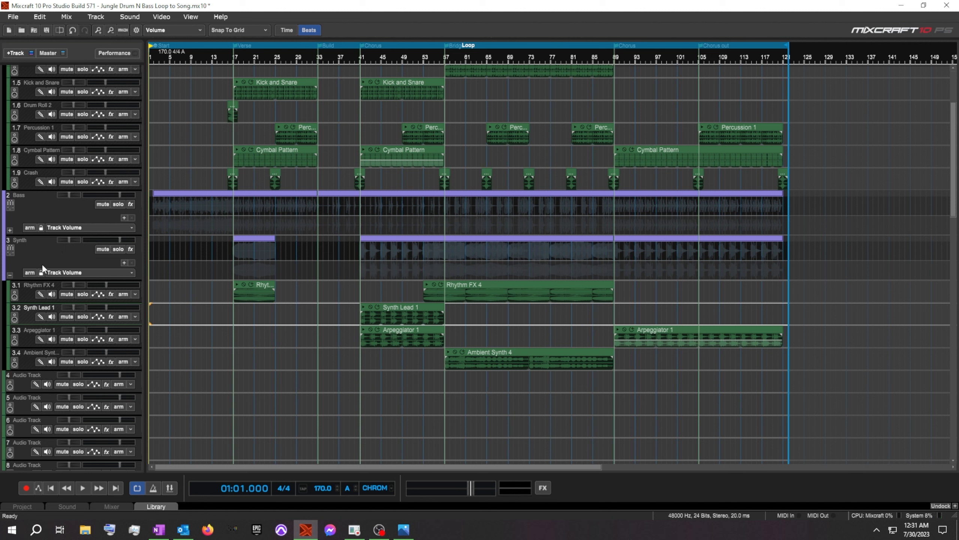
left_click(409, 405)
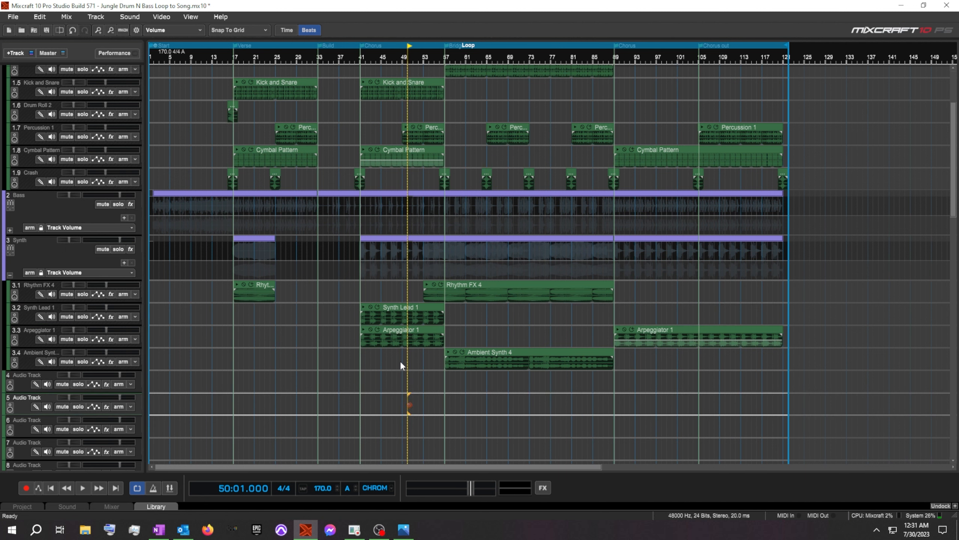
left_click(51, 487)
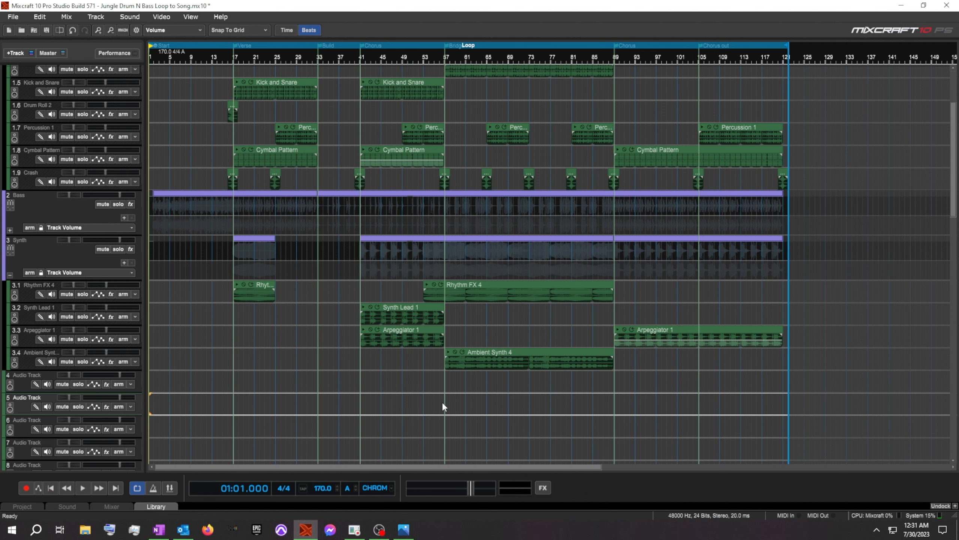
left_click(9, 229)
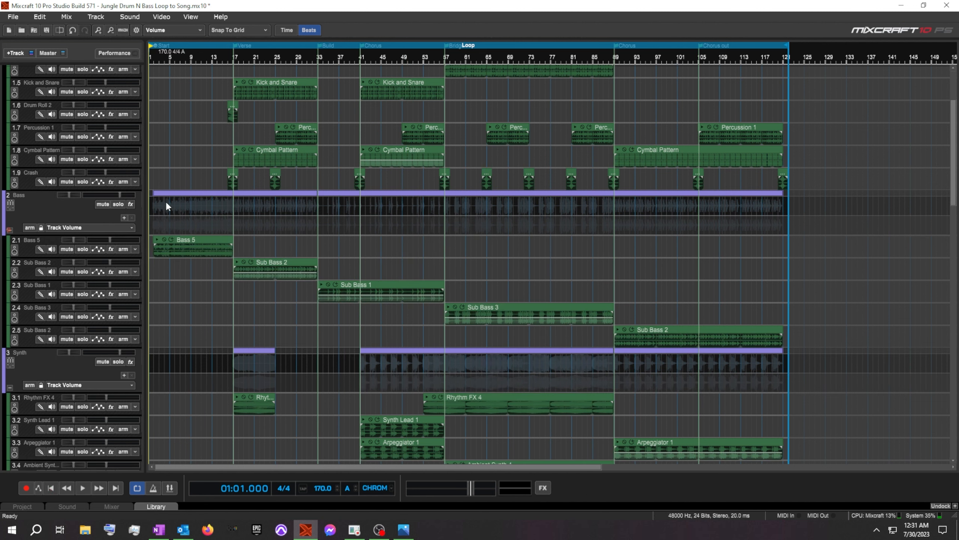
scroll(136, 346, "down", 2)
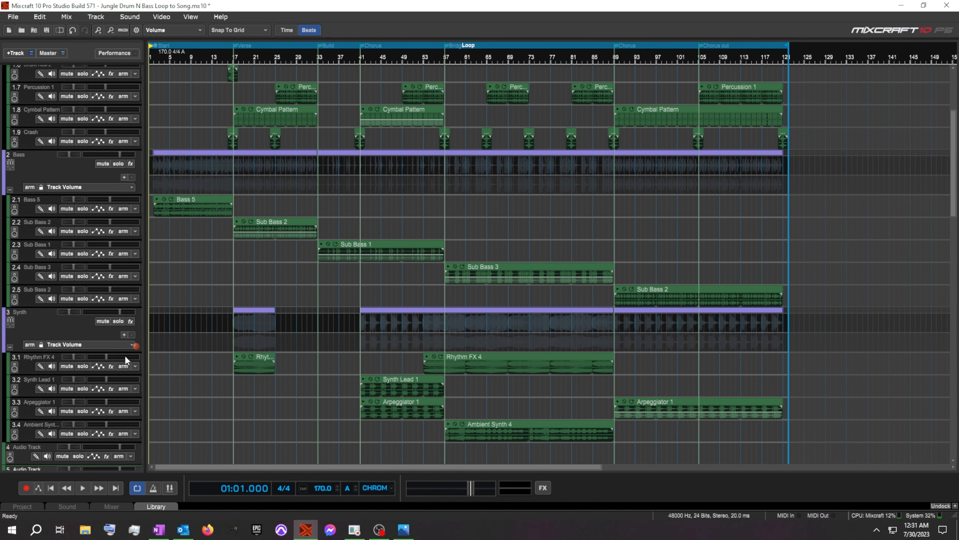
scroll(105, 366, "up", 4)
Play the song from the start and check the levels of the drum and bass tracks through the intro.
key("space")
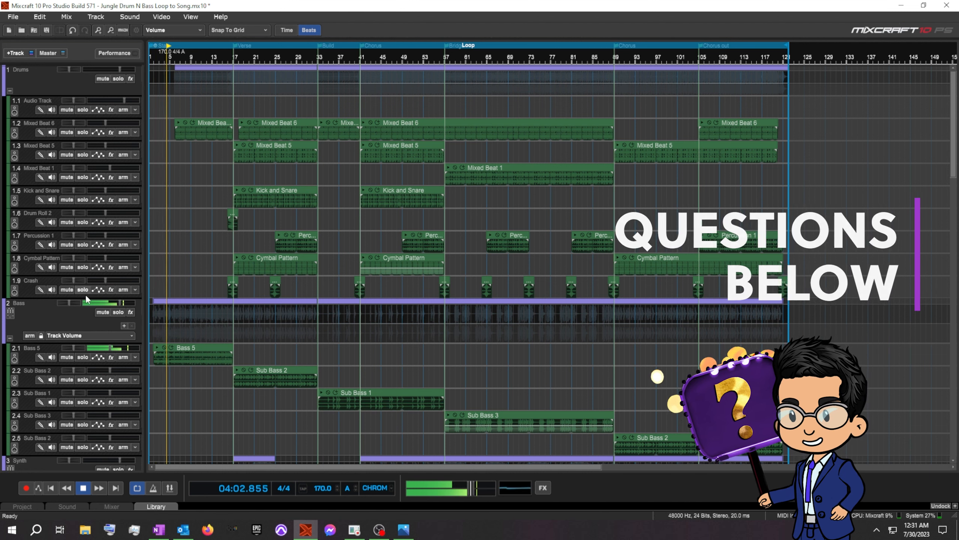
left_click(58, 313)
scroll(57, 313, "down", 3)
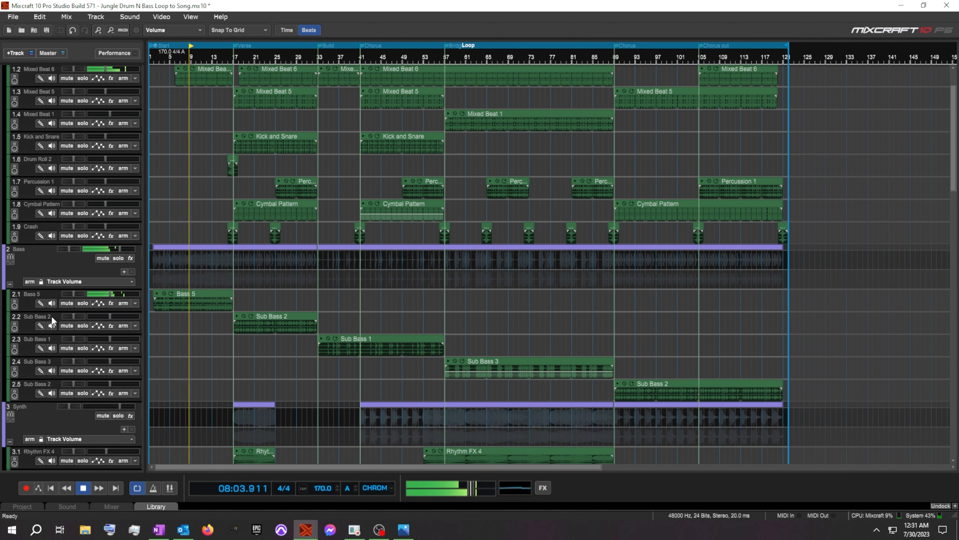
scroll(51, 318, "up", 2)
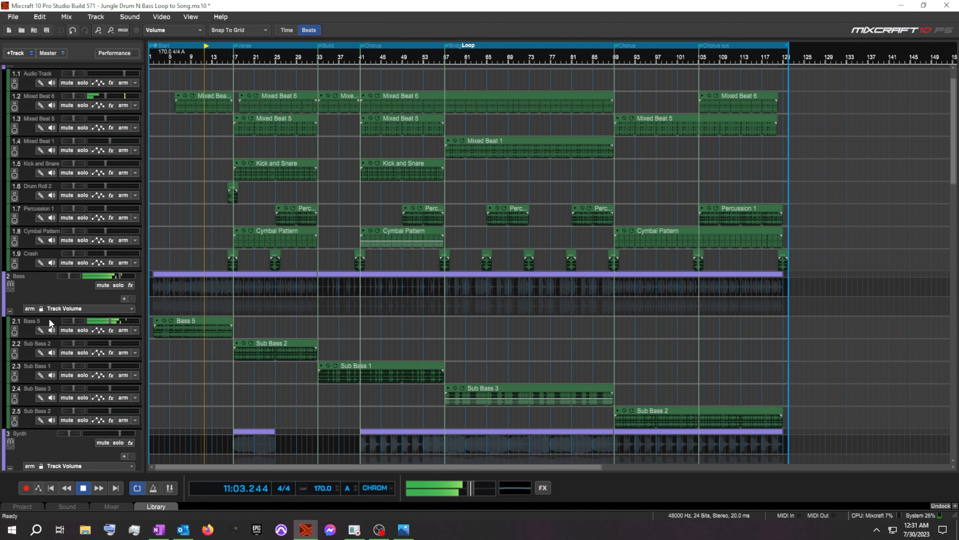
scroll(49, 318, "down", 1)
scroll(49, 318, "down", 1)
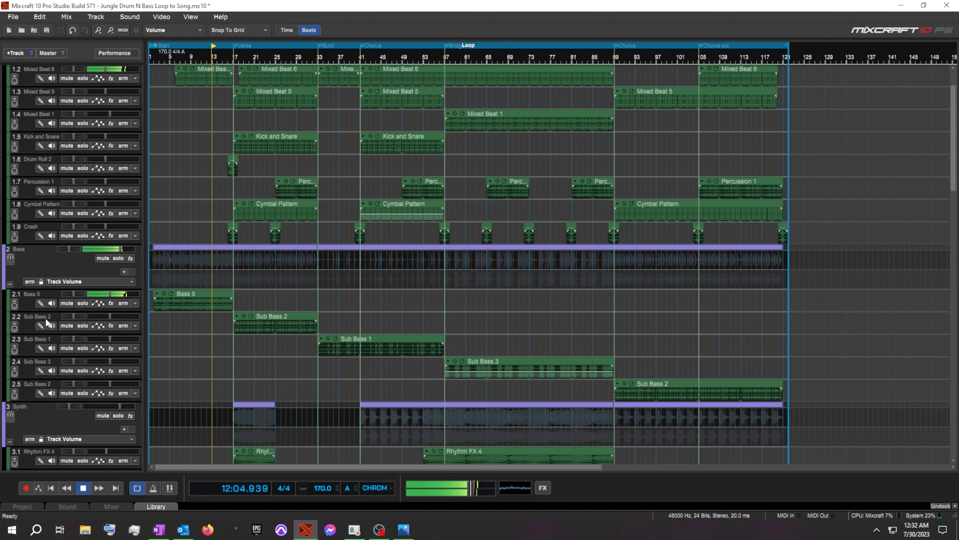
scroll(47, 322, "down", 1)
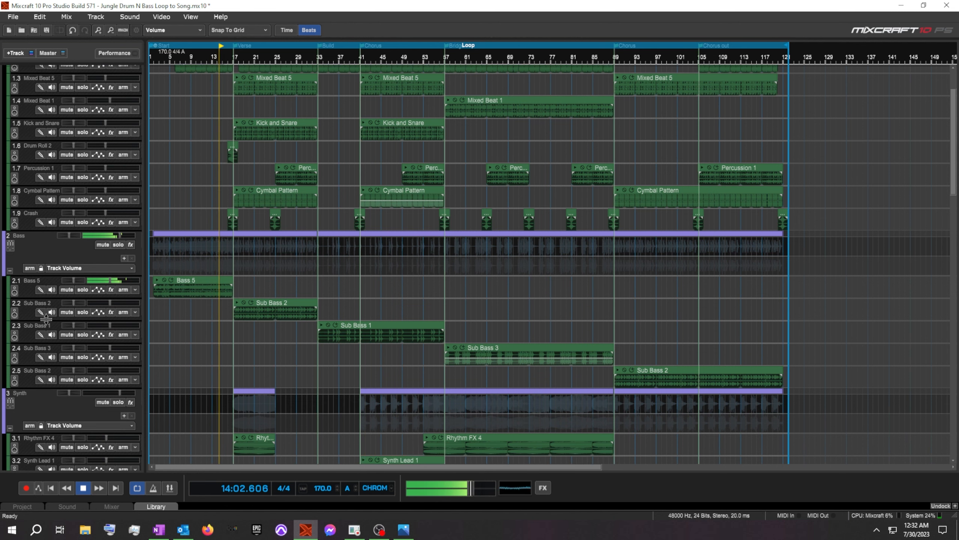
scroll(47, 321, "down", 1)
scroll(46, 319, "down", 1)
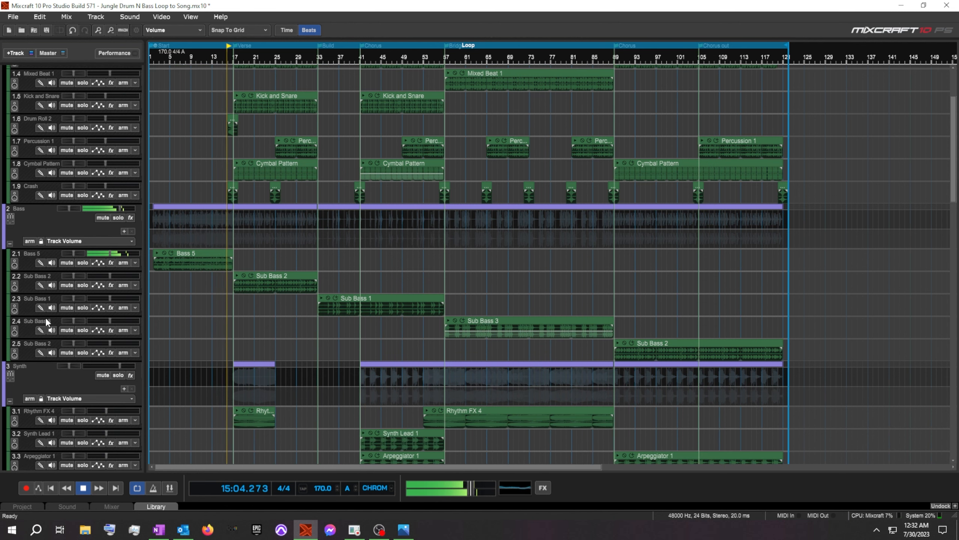
Raise the volume of the Drum Roll 2 track and lower Rhythm FX 4 to about -11.2 dB.
left_click(107, 119)
left_click_drag(107, 119, 118, 119)
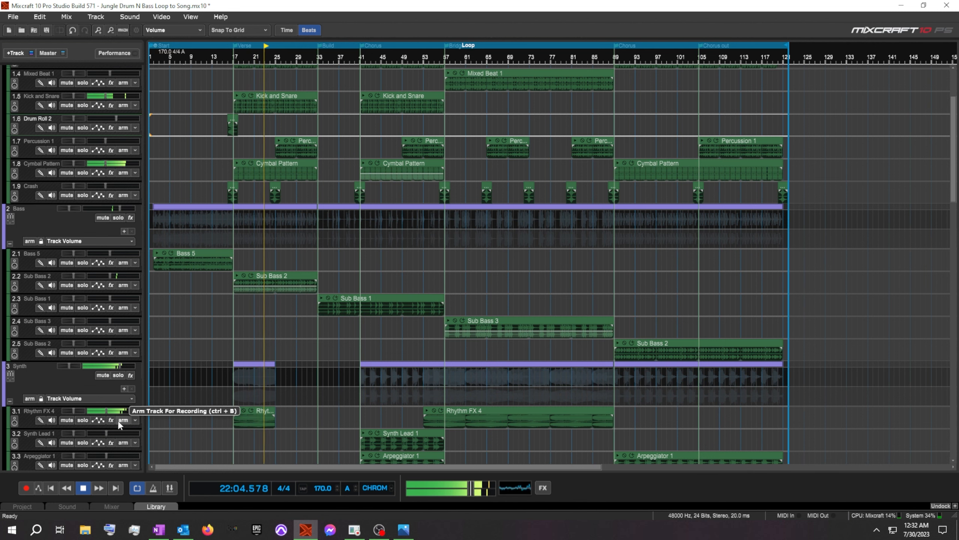
scroll(118, 419, "down", 2)
mouse_move(106, 356)
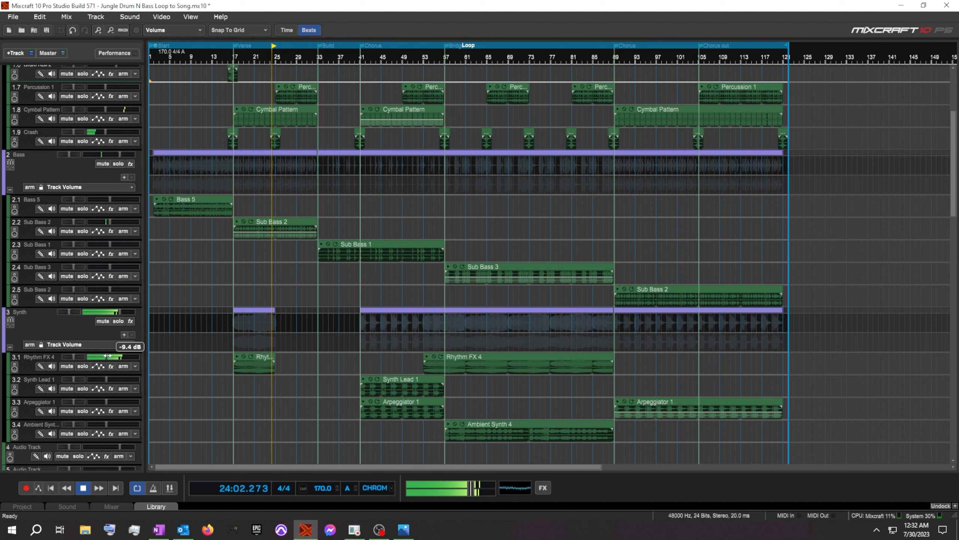
left_click_drag(107, 356, 104, 357)
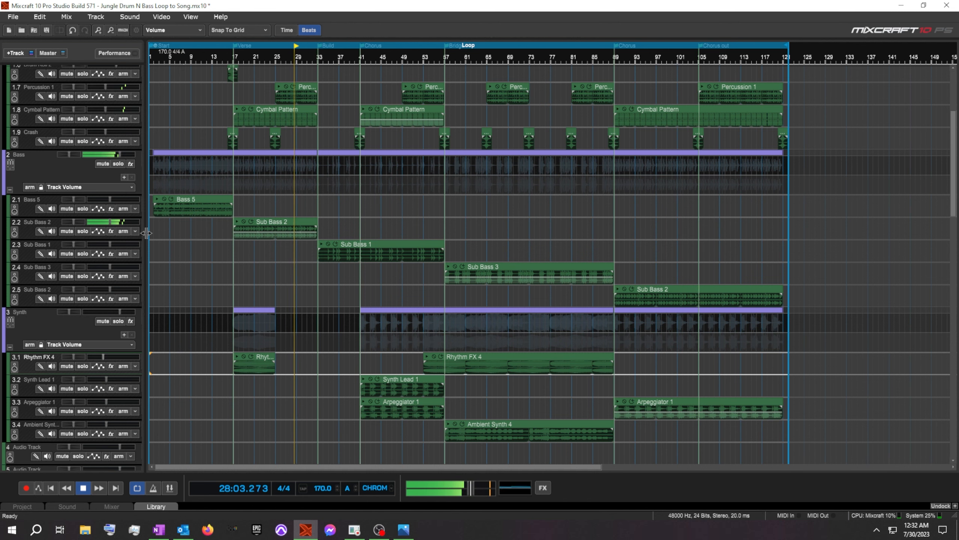
Raise the Percussion 1 track volume to -5.7 dB and the Sub Bass 1 track volume to -4.2 dB.
scroll(105, 168, "up", 2)
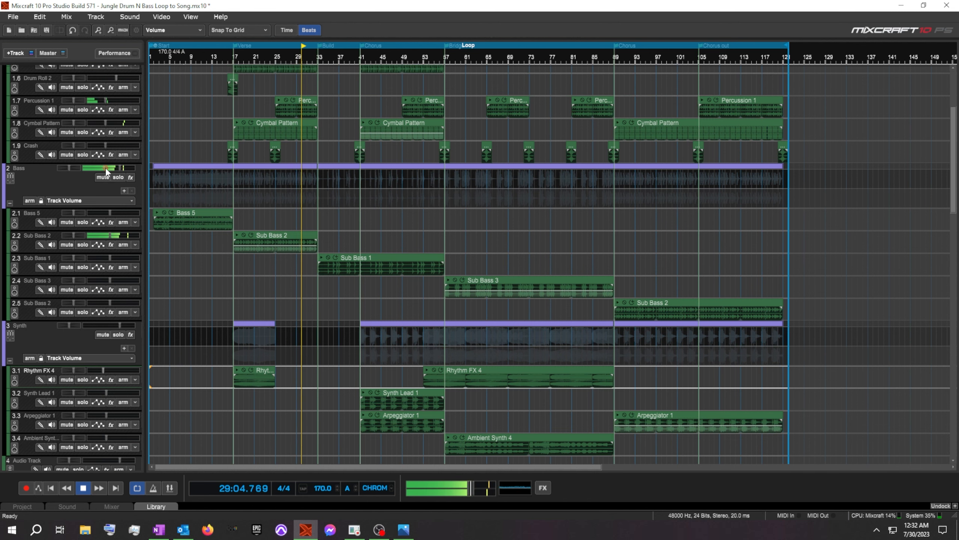
mouse_move(107, 129)
left_click_drag(106, 129, 115, 128)
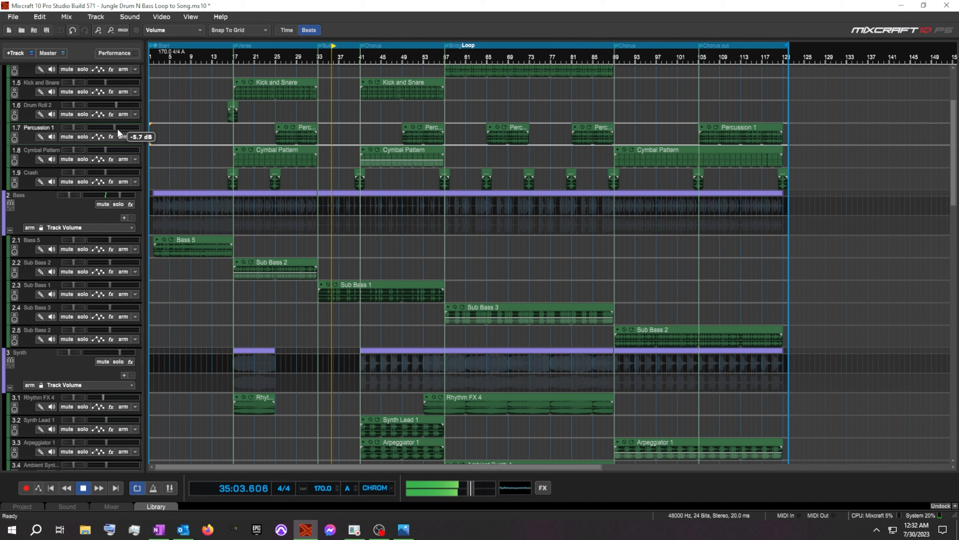
left_click(110, 286)
left_click_drag(110, 285, 118, 285)
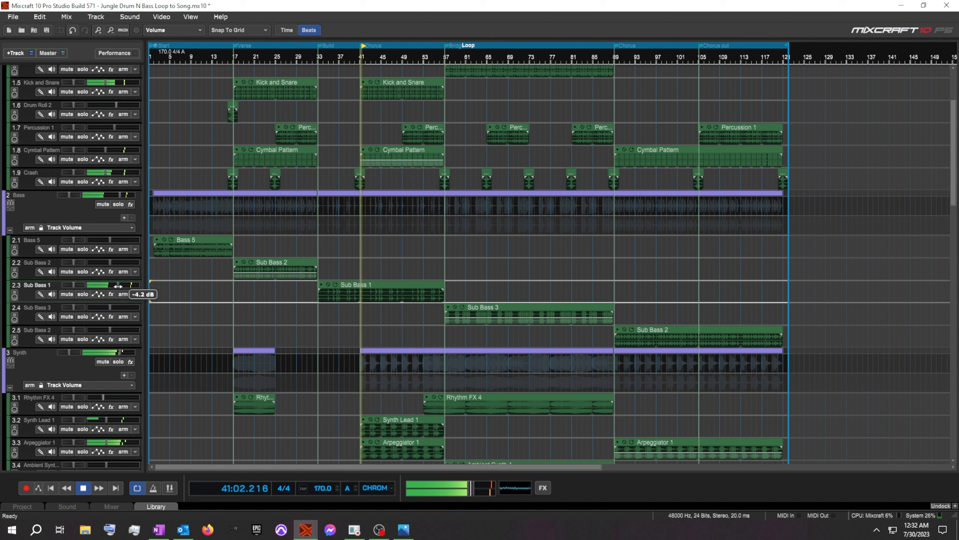
Lower the Arpeggiator 1 track volume and set the Synth Lead 1 track volume to -11.5 dB.
scroll(102, 430, "down", 3)
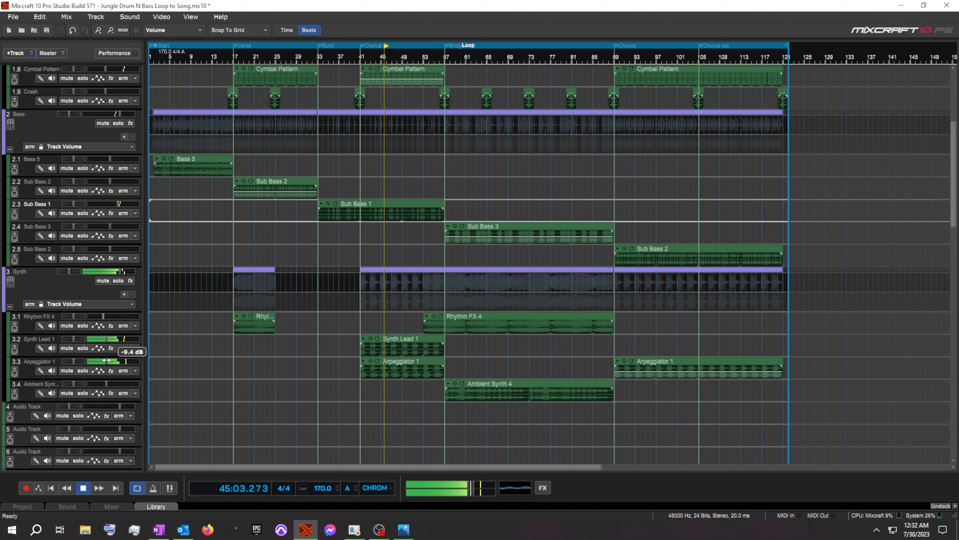
left_click_drag(107, 360, 103, 340)
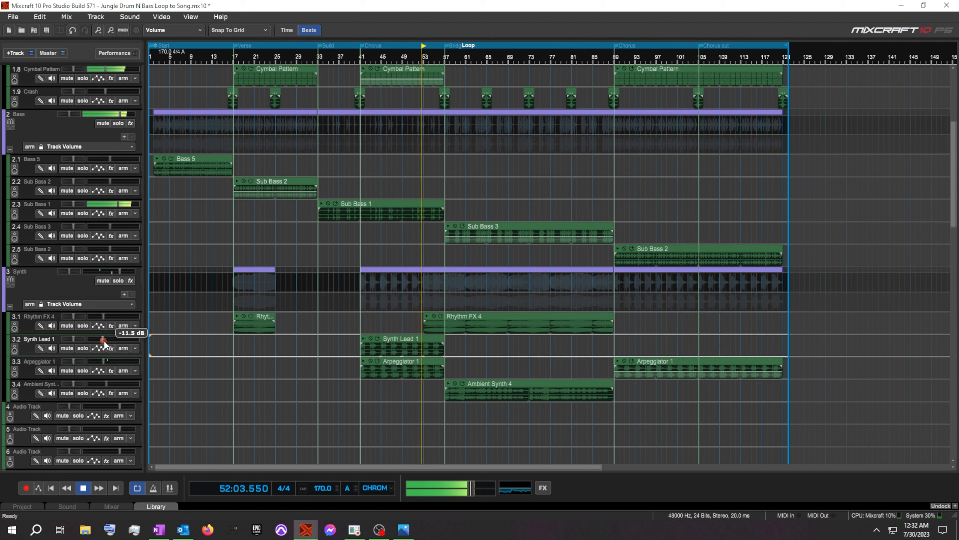
mouse_move(103, 316)
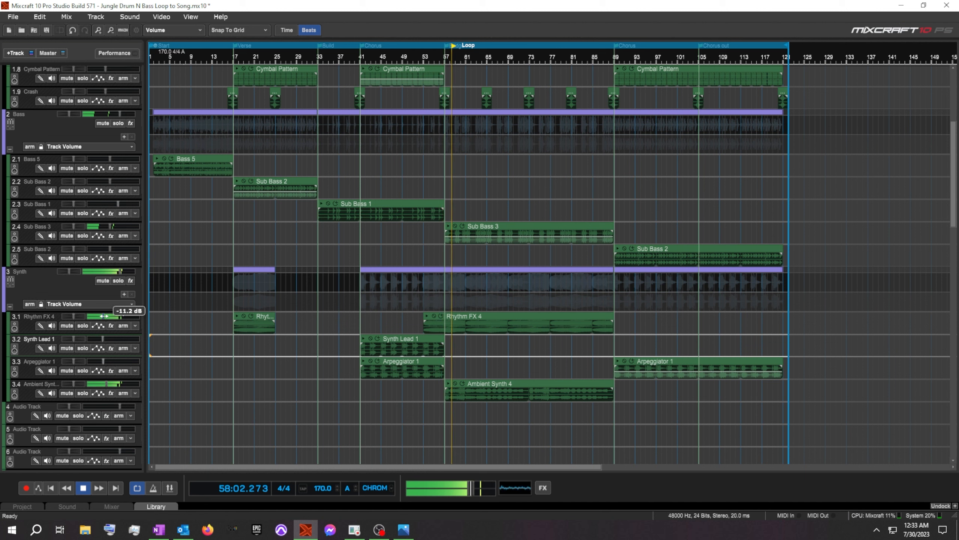
left_click(104, 317)
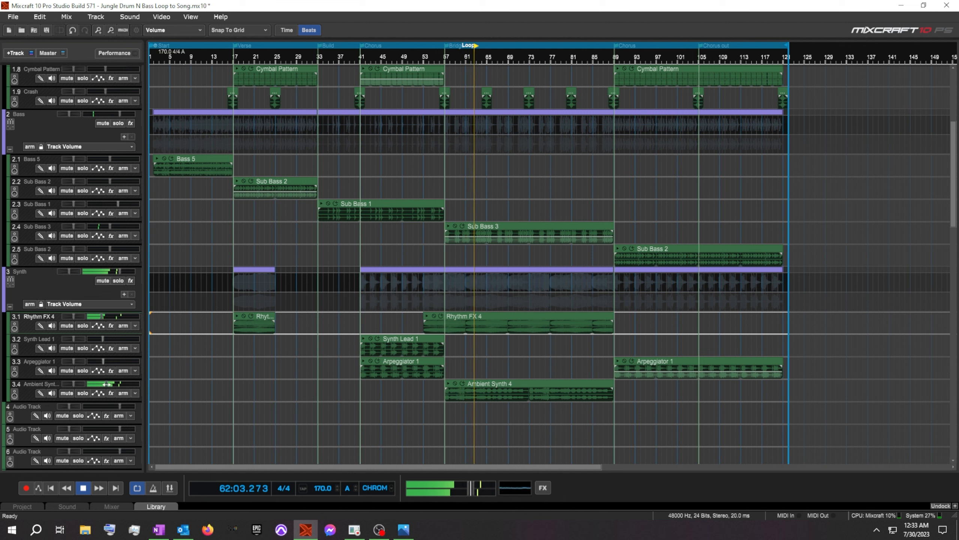
Raise the Ambient Synth 4 track volume to -5.7 dB and turn up the Crash track.
mouse_move(107, 384)
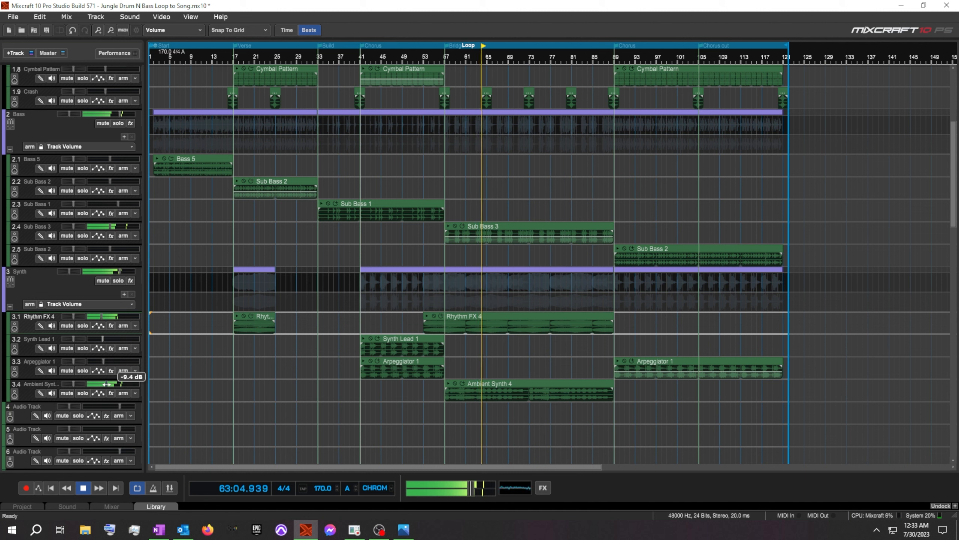
left_click_drag(106, 384, 116, 384)
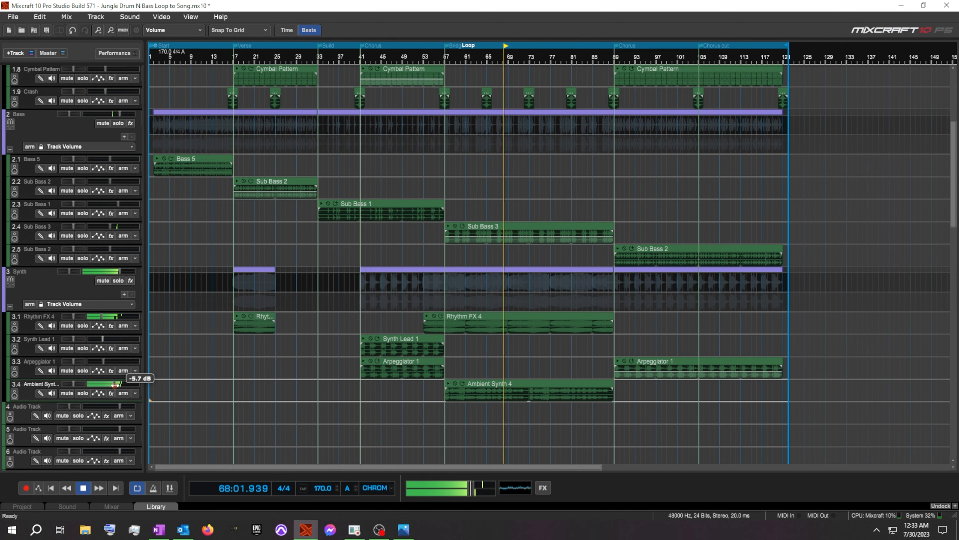
left_click(478, 436)
scroll(478, 436, "down", 1)
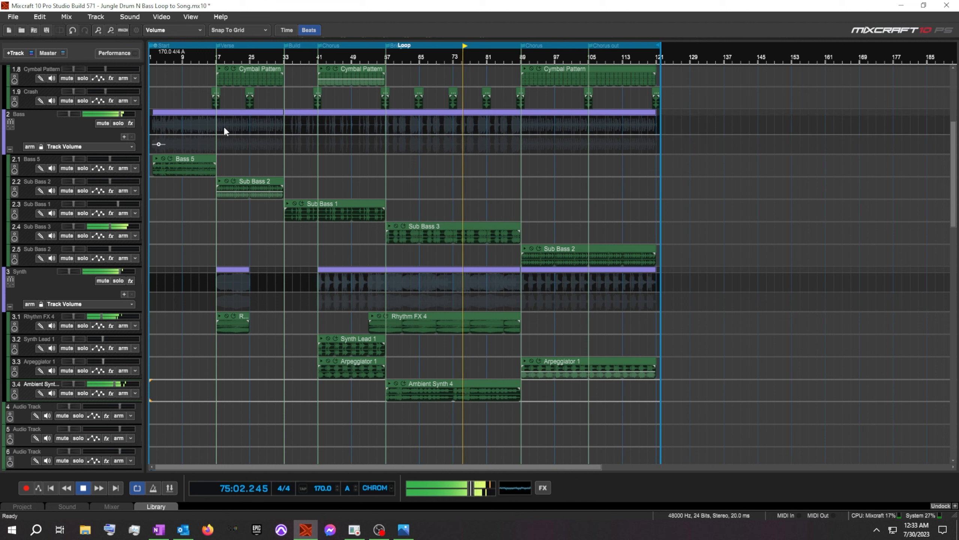
left_click_drag(103, 91, 111, 90)
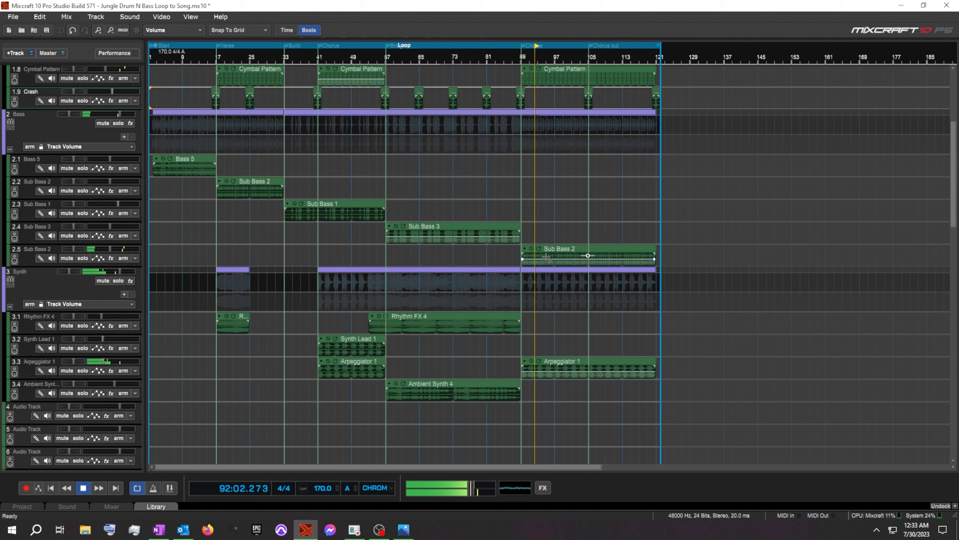
Raise the volume of the last Sub Bass 2 track (2.5) to about -4 dB.
mouse_move(546, 257)
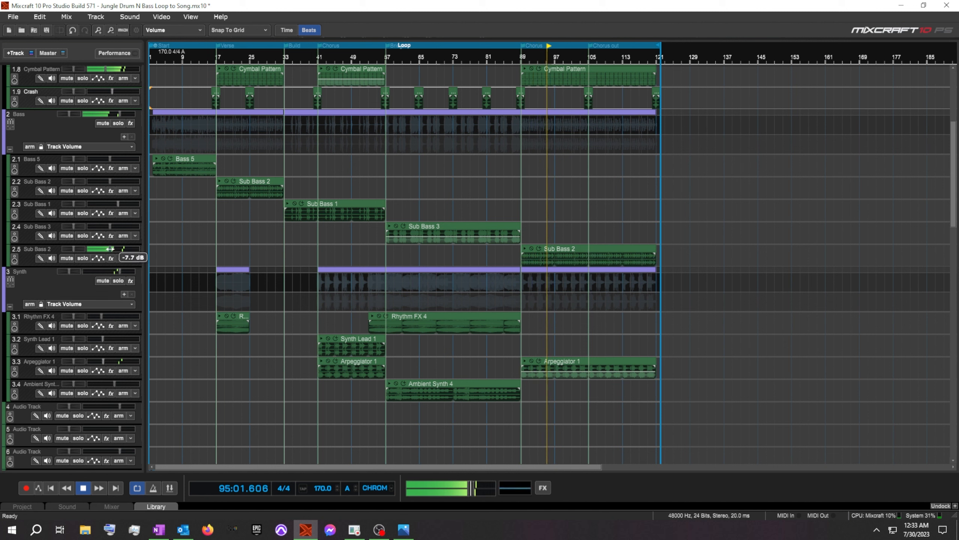
left_click_drag(109, 254, 118, 249)
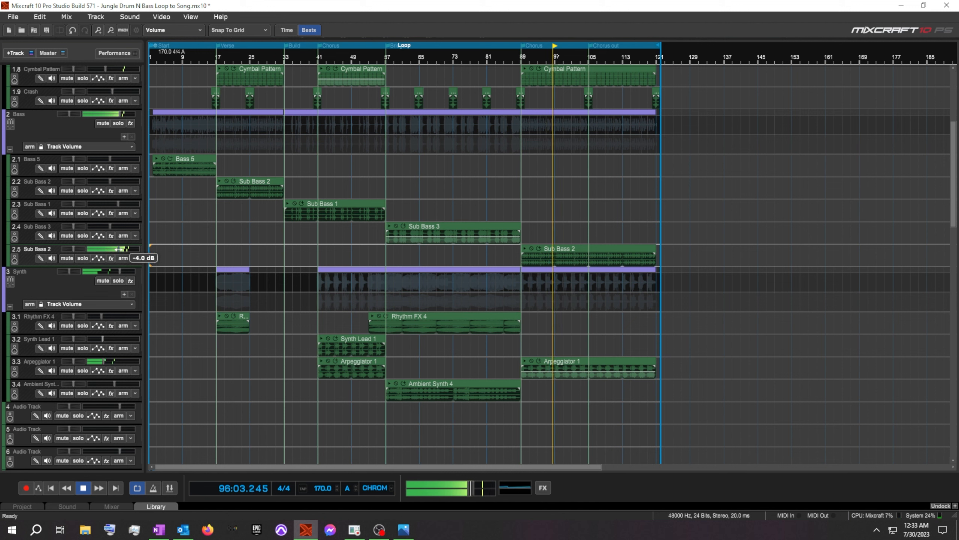
left_click_drag(119, 249, 119, 249)
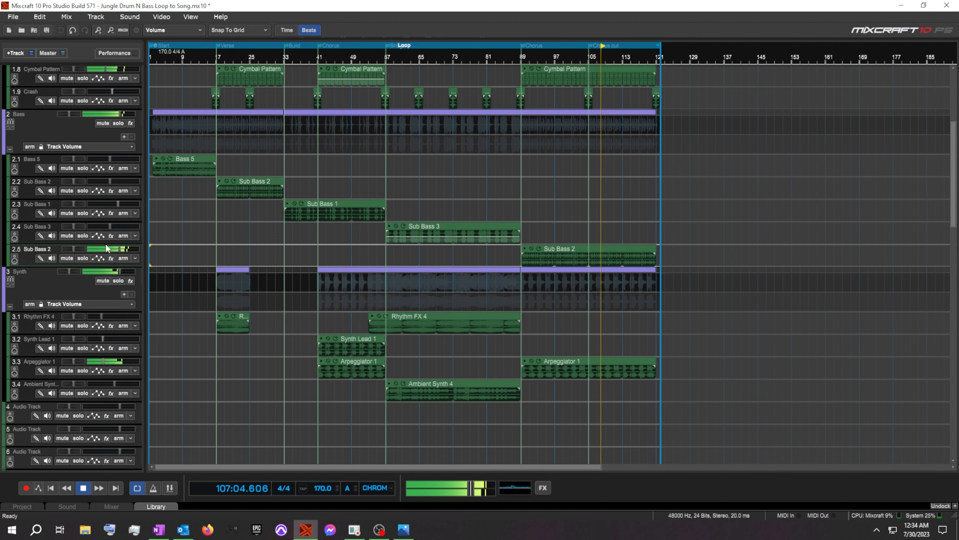
Follow playback through the song's ending and back into the intro, examining the drum and bass arrangement.
scroll(106, 248, "up", 4)
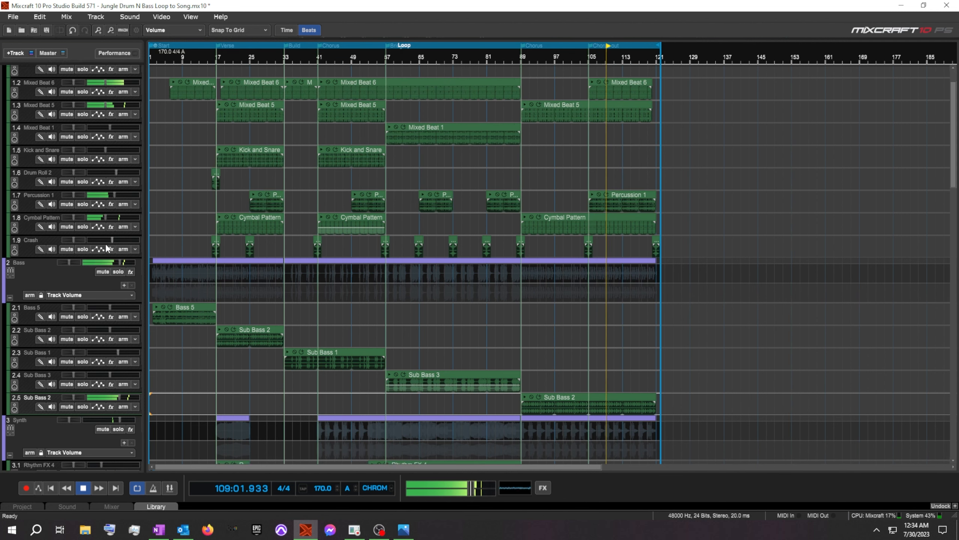
scroll(106, 248, "up", 1)
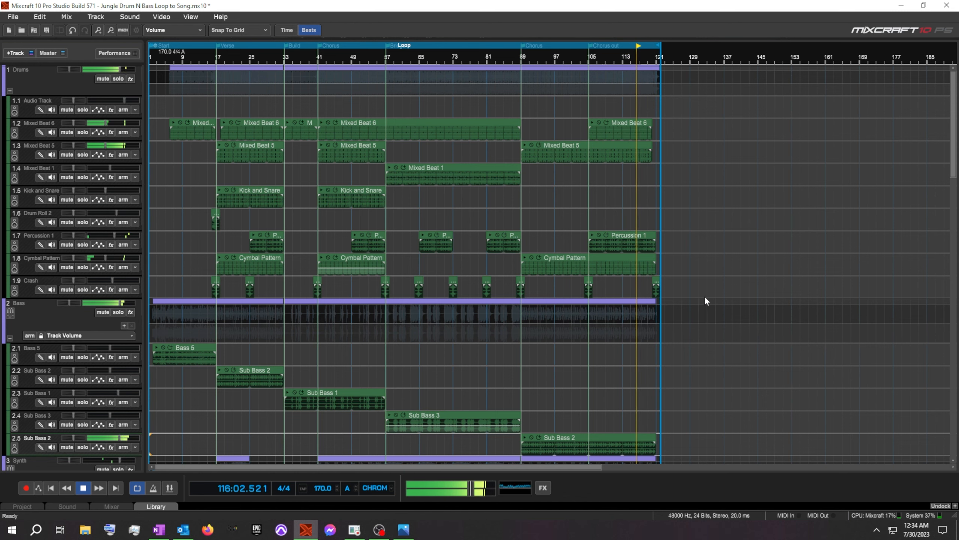
scroll(705, 296, "up", 3)
scroll(704, 296, "up", 3)
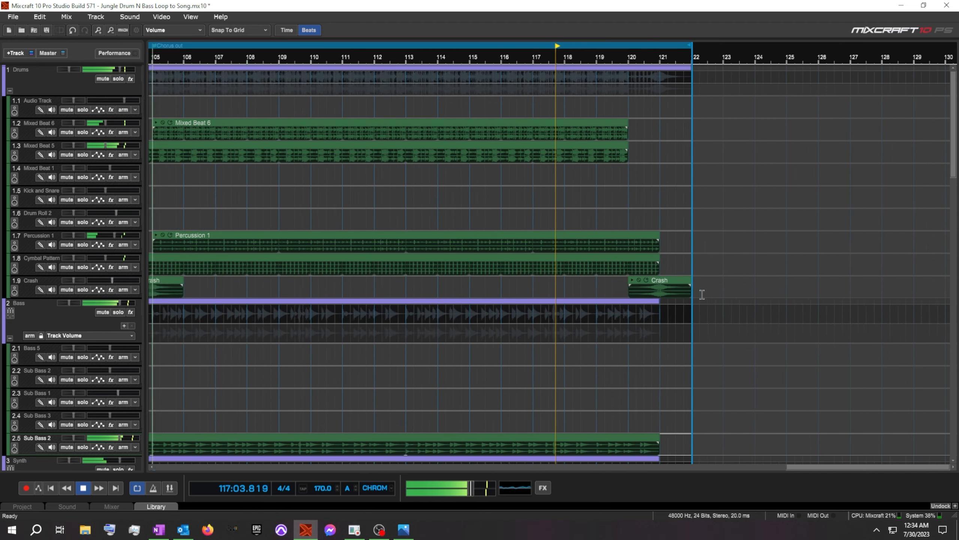
scroll(702, 294, "up", 2)
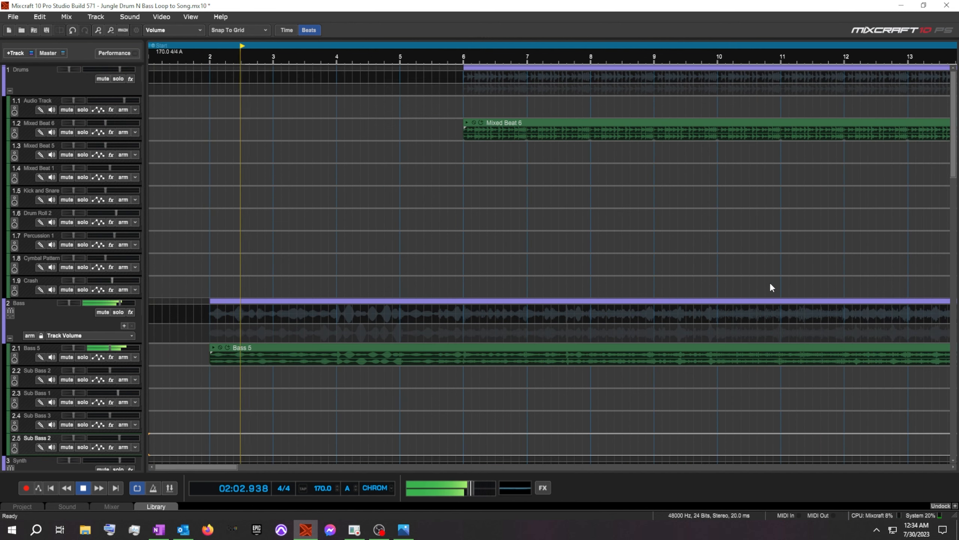
scroll(769, 281, "down", 4)
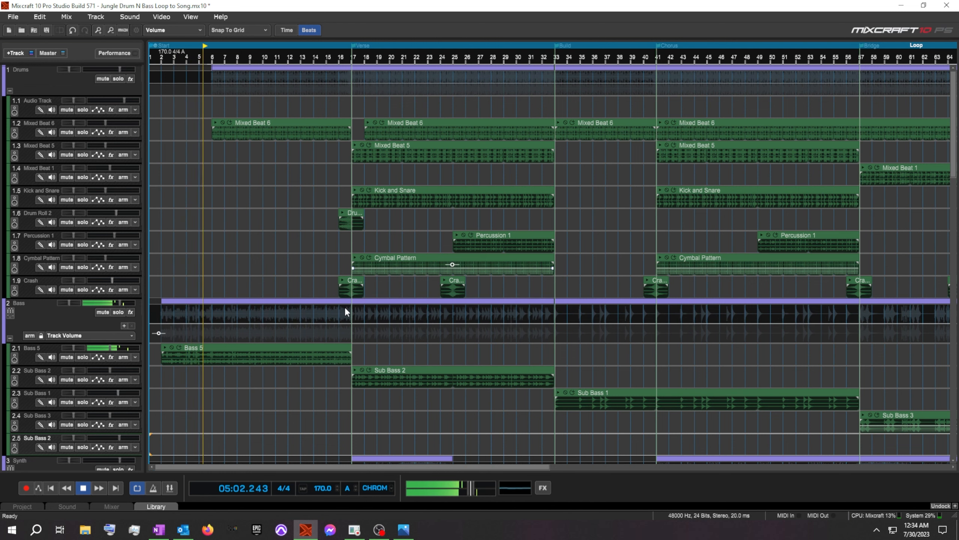
scroll(345, 307, "up", 1)
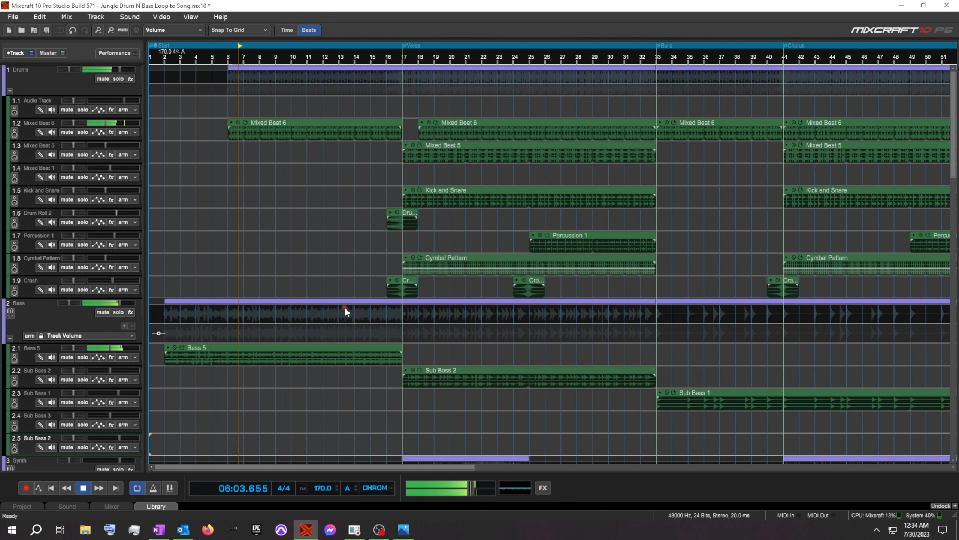
scroll(345, 307, "up", 1)
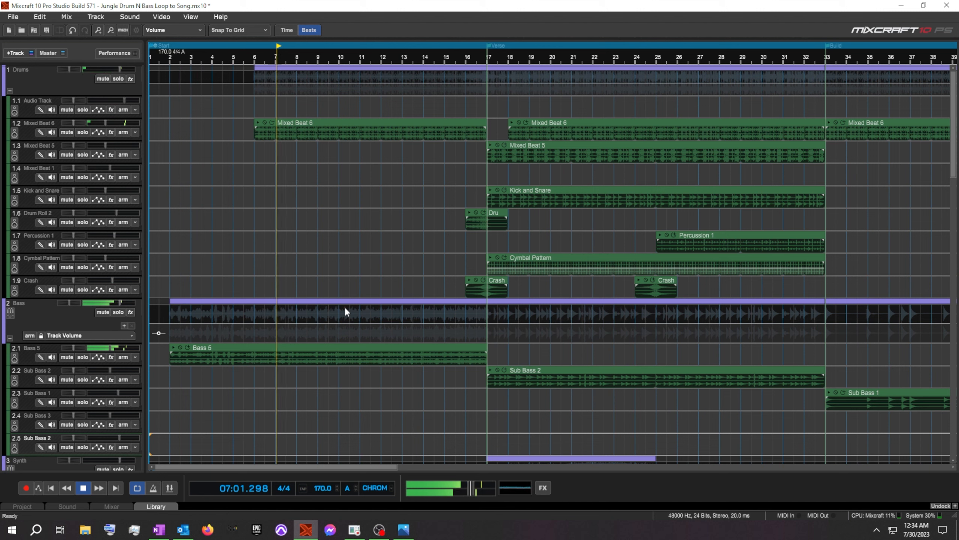
Stop playback and paste a copy of the Crash clip from bar 16 at bar 1 of the Crash track.
left_click(82, 488)
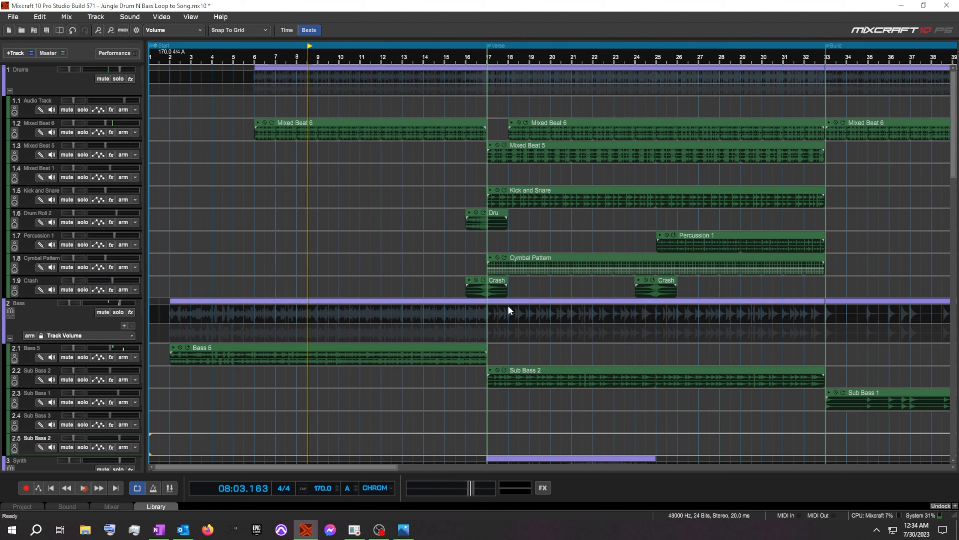
right_click(502, 282)
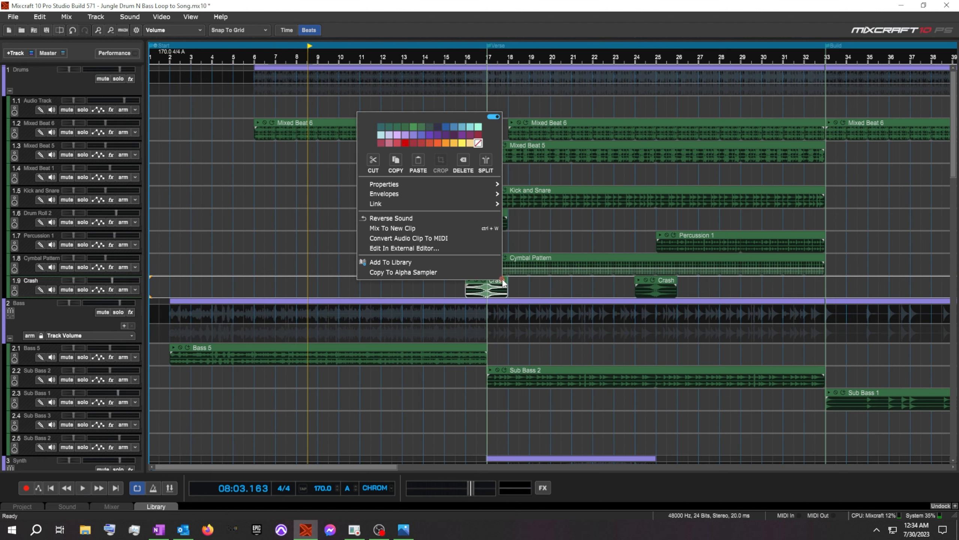
left_click(396, 160)
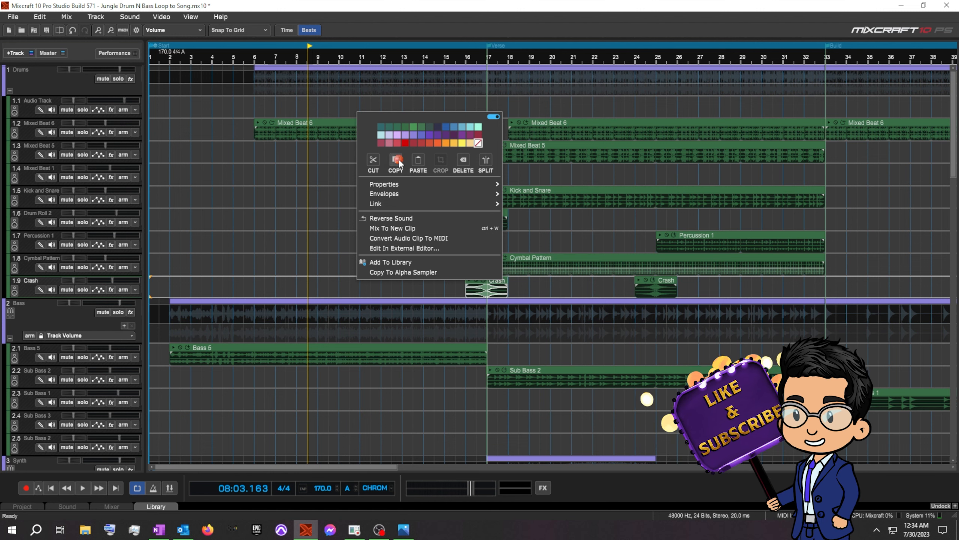
right_click(150, 282)
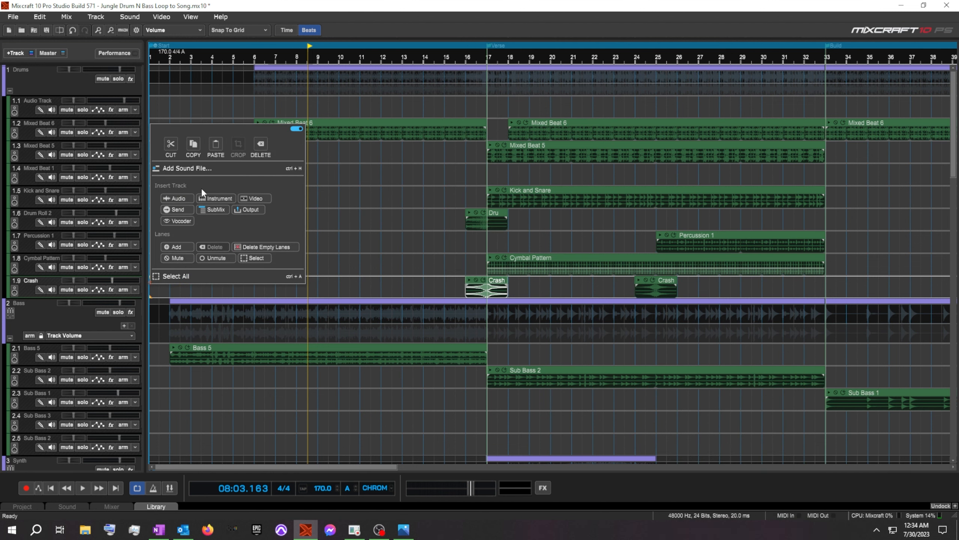
left_click(216, 147)
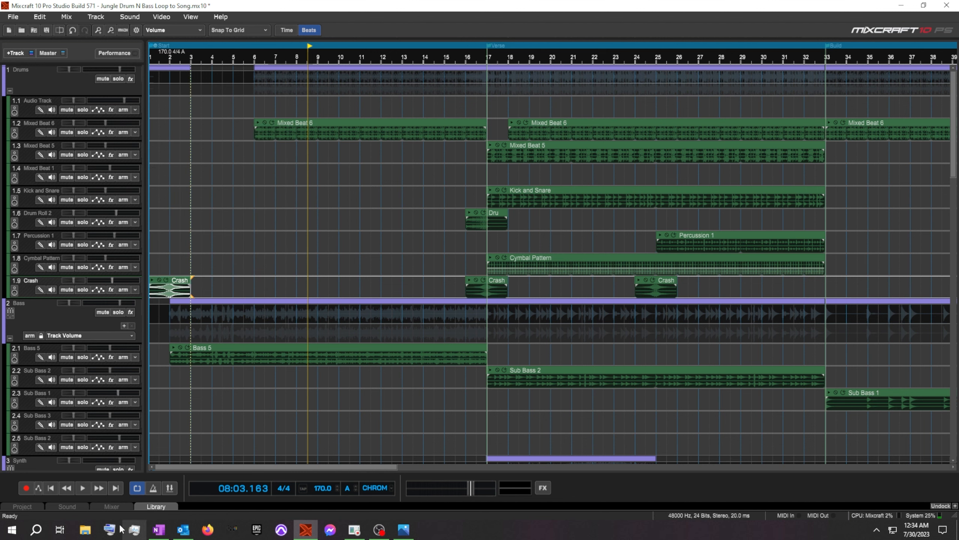
Play the intro from the start of the song and delete the Crash clip at bar 1.
left_click(52, 487)
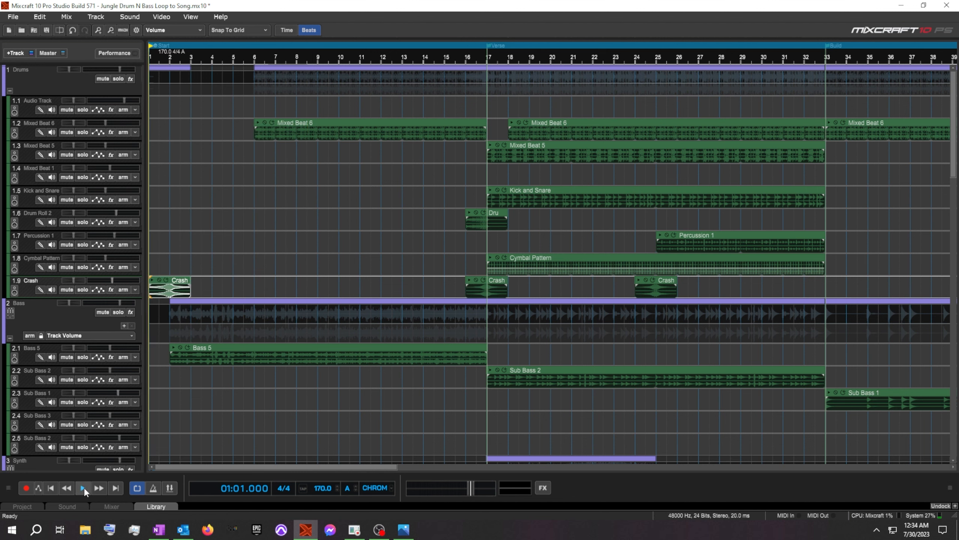
left_click(84, 488)
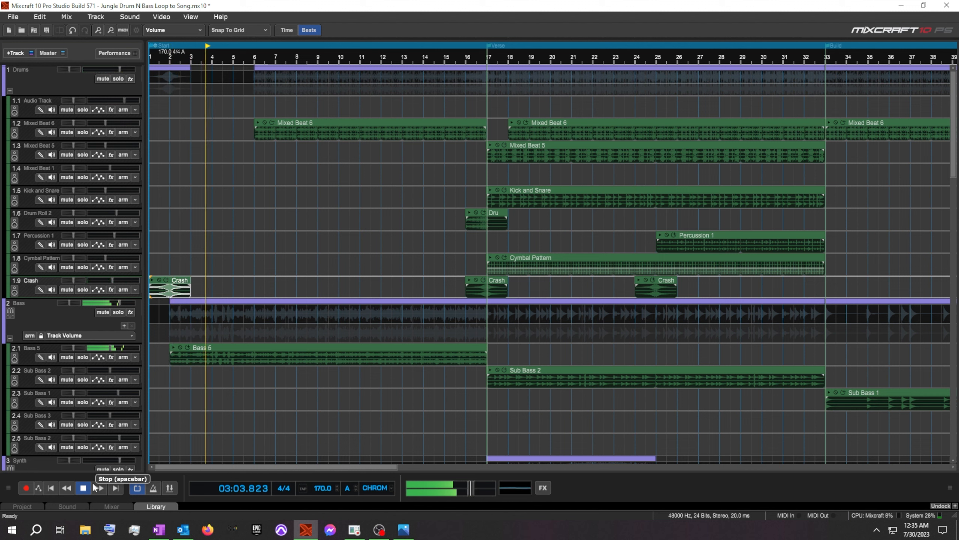
right_click(182, 284)
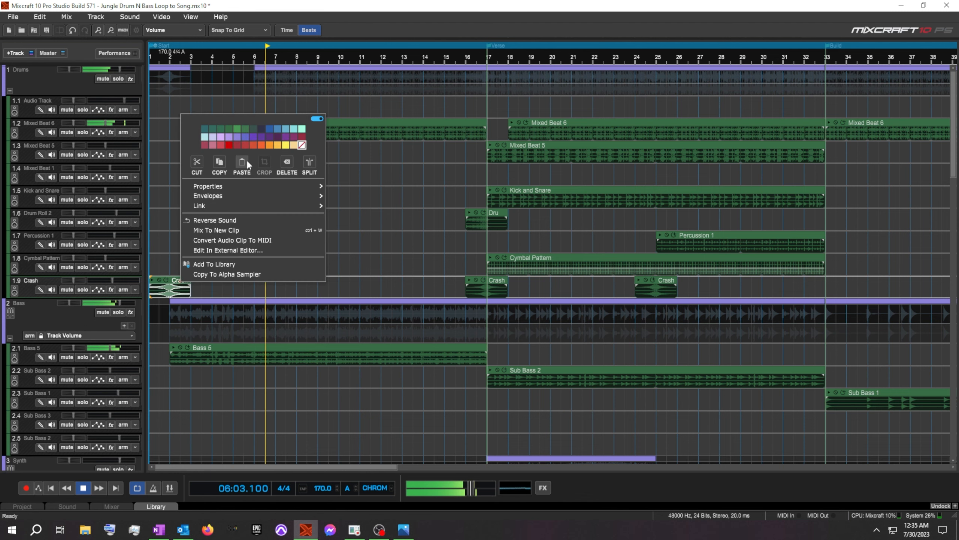
left_click(287, 162)
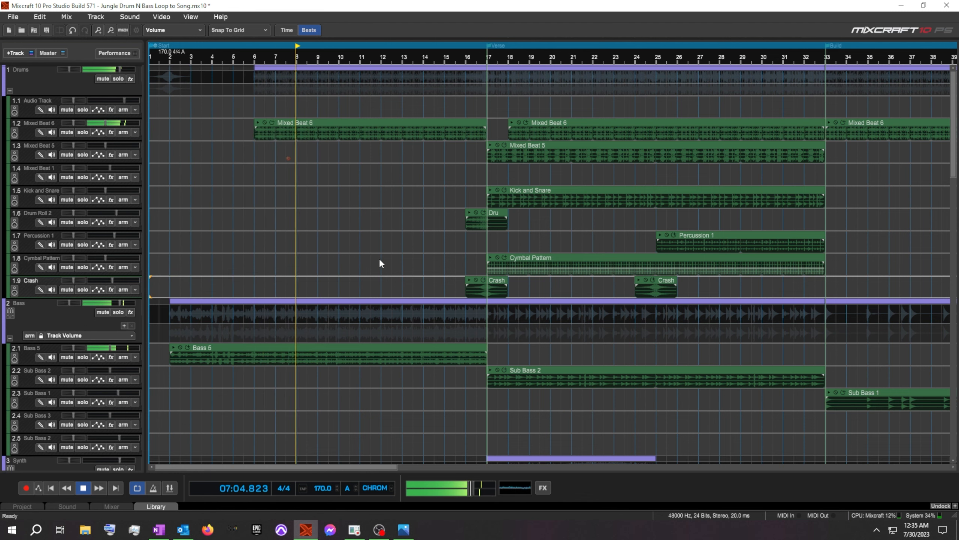
Fit the whole song in the timeline and reduce the height of all tracks to a compact size.
scroll(506, 352, "down", 2)
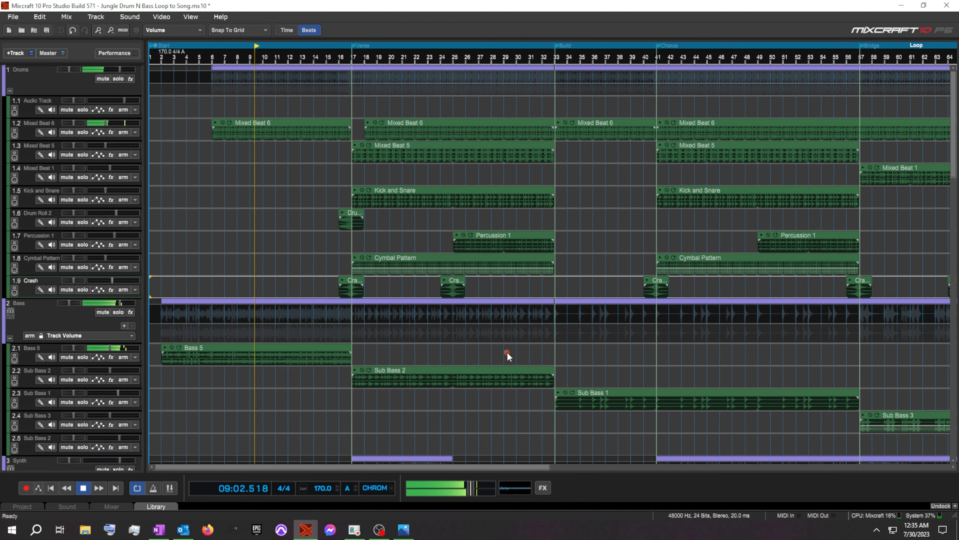
scroll(506, 352, "down", 2)
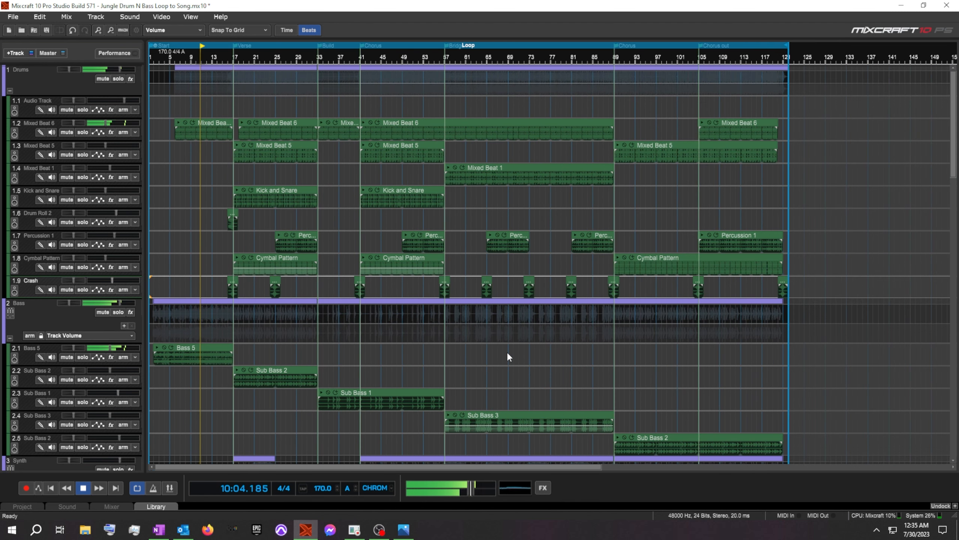
left_click(191, 18)
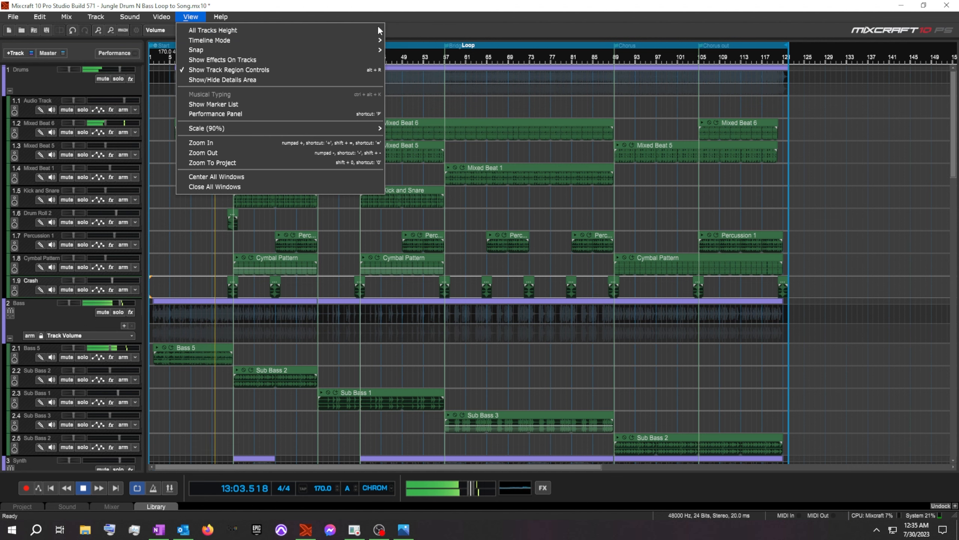
left_click(398, 32)
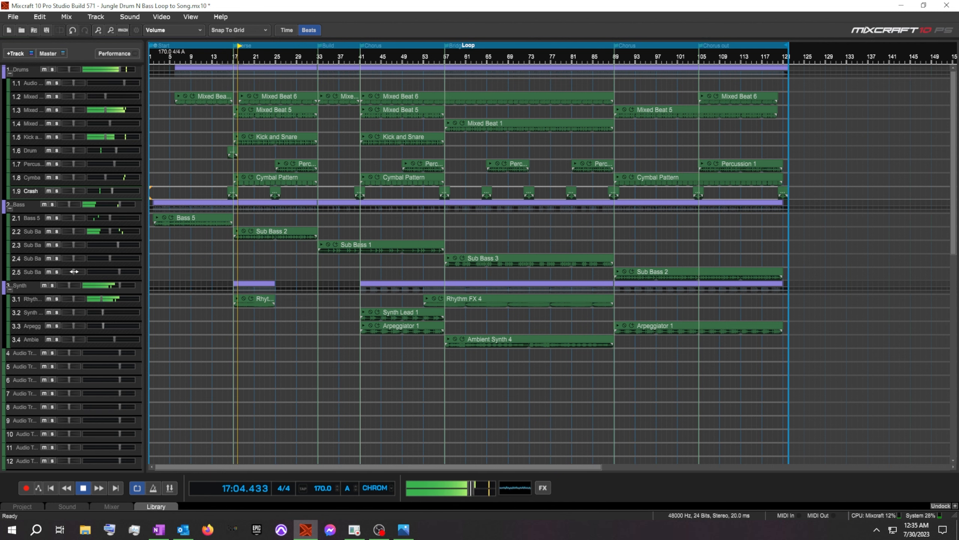
Show the Master Track and collapse the Synth, Bass and Drums submixes.
left_click(48, 53)
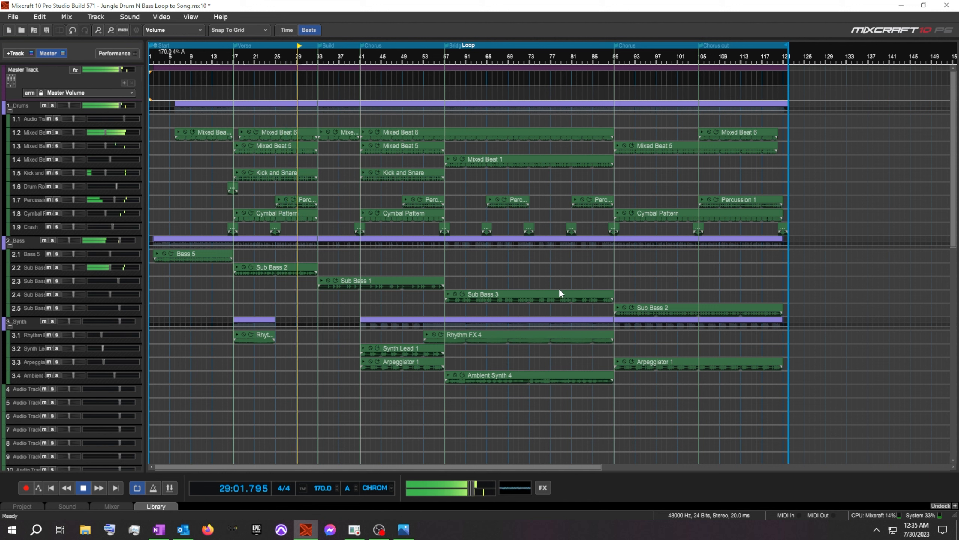
left_click(9, 325)
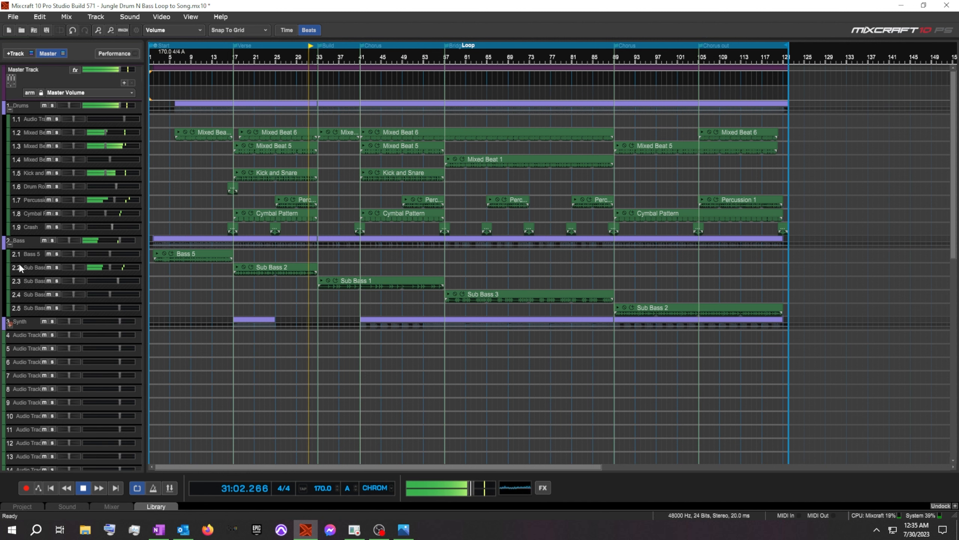
left_click(10, 245)
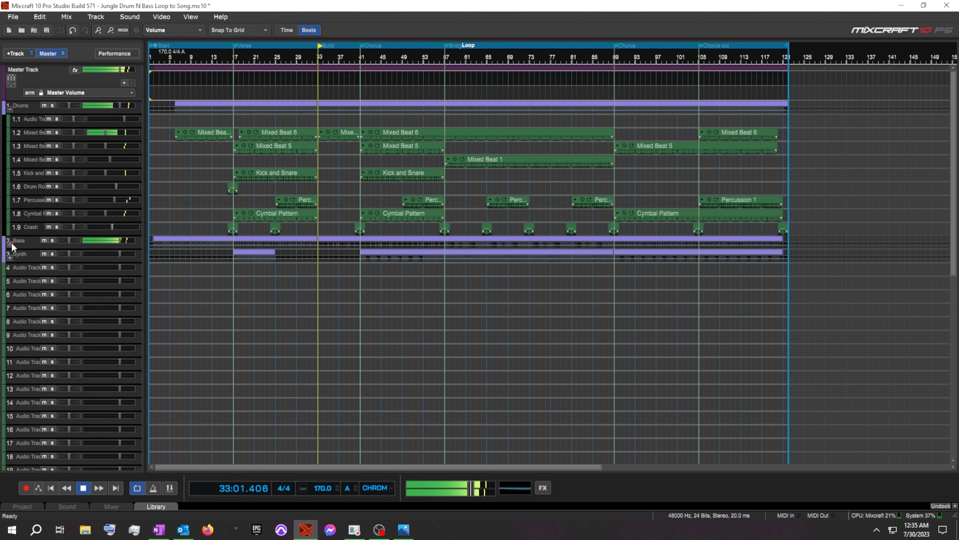
left_click(9, 109)
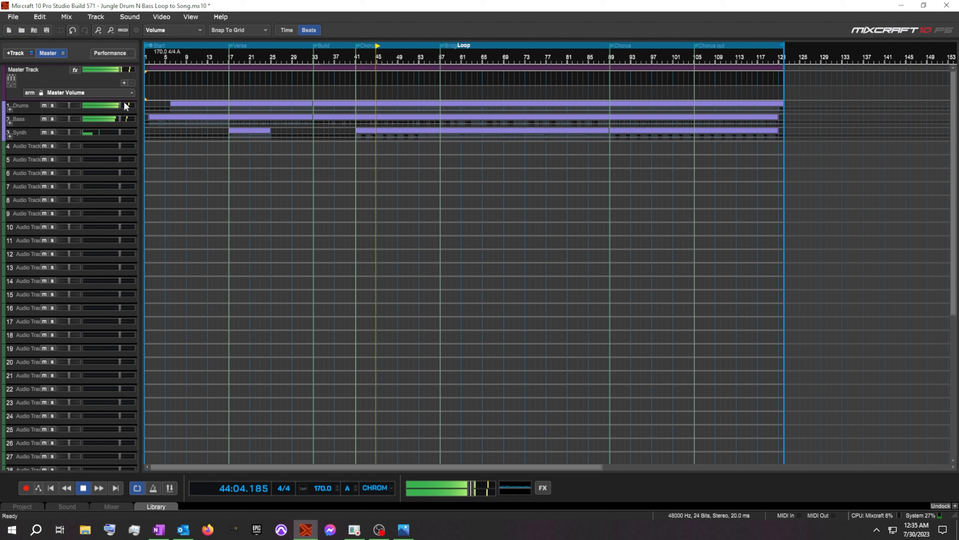
Lower the Drums submix volume slightly and set the Synth submix volume to about -3.1 dB.
mouse_move(121, 105)
left_click_drag(120, 105, 117, 107)
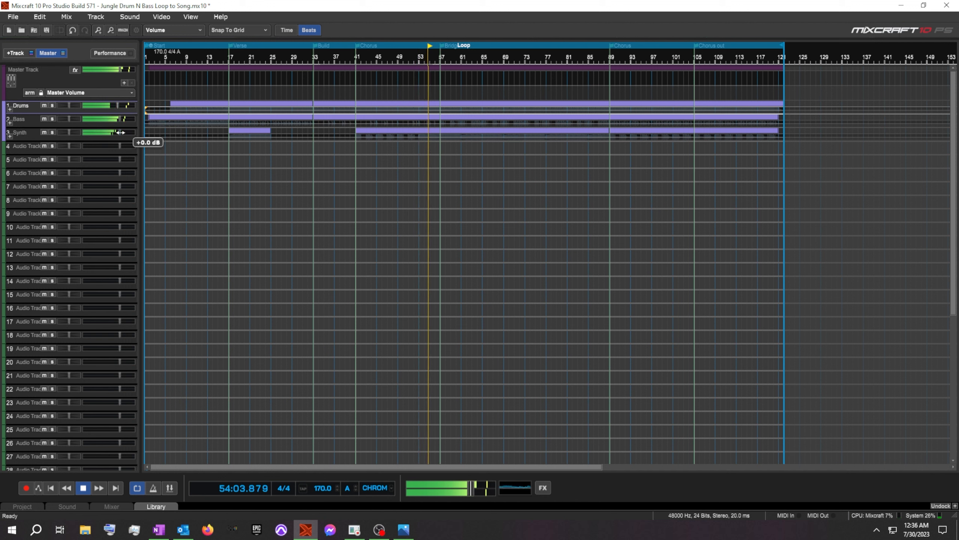
left_click_drag(120, 132, 116, 133)
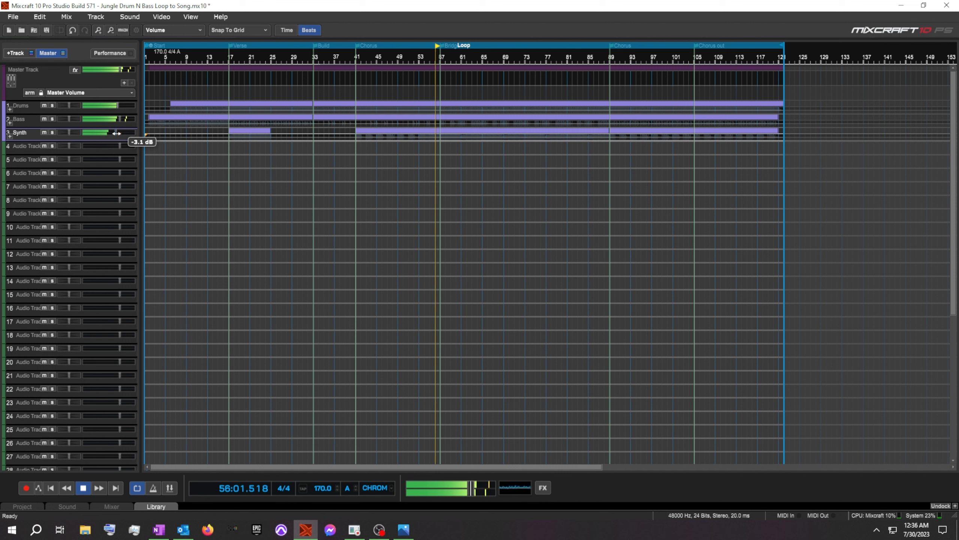